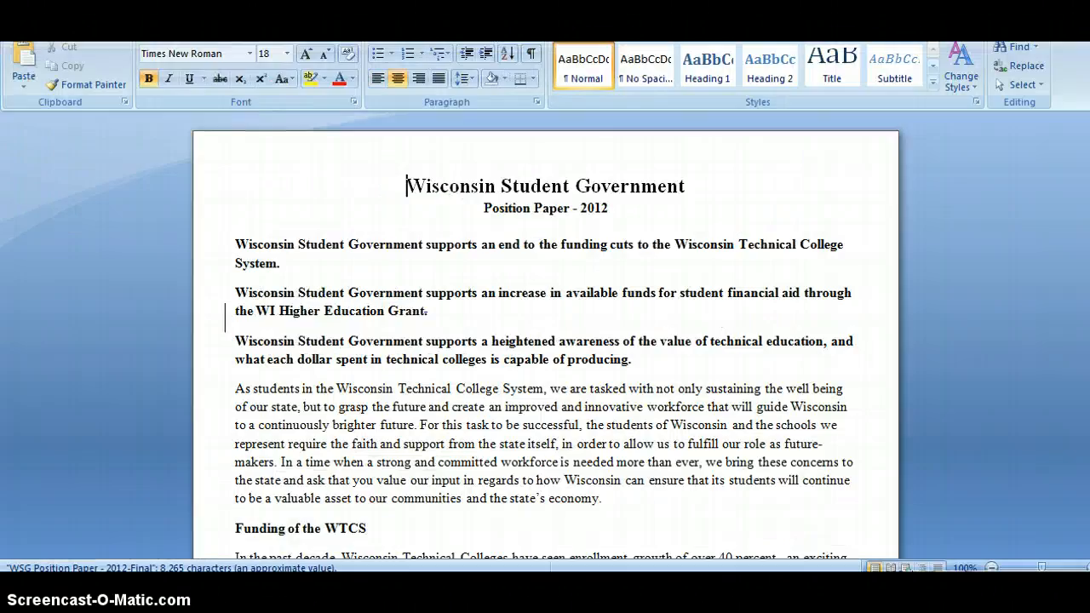
# Step: Look through the position paper for the charts embedded on its pages
pyautogui.scroll(-6, 352, 310)
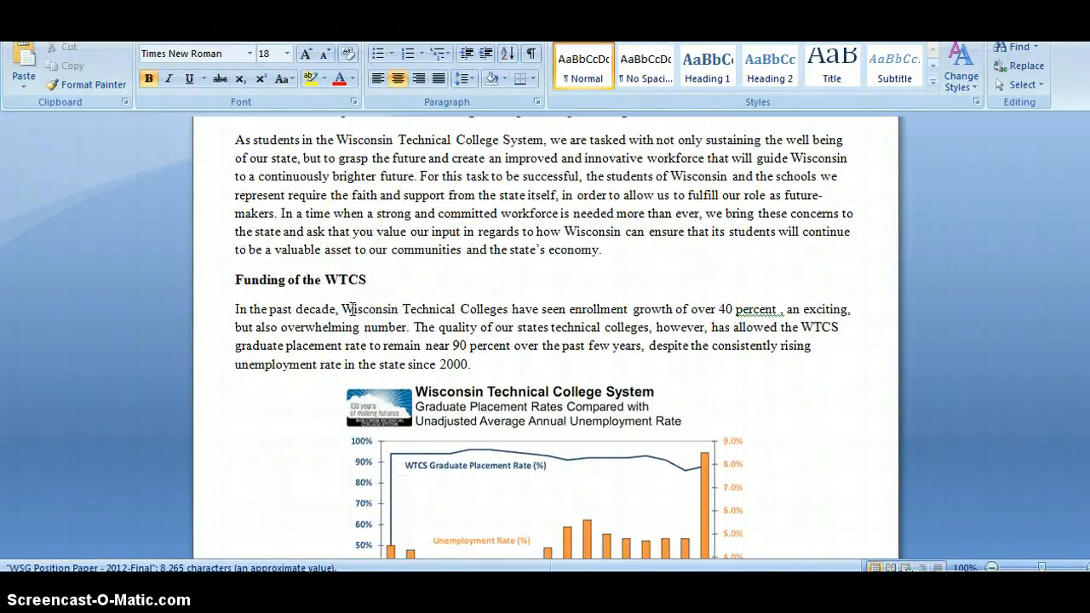
pyautogui.scroll(-2, 353, 309)
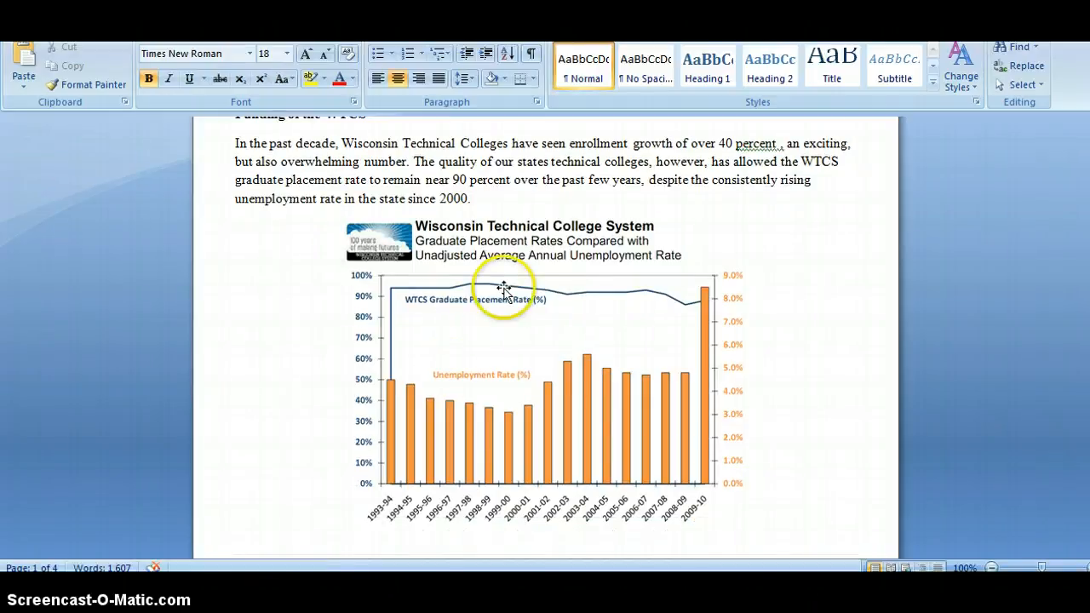
pyautogui.scroll(-15, 504, 289)
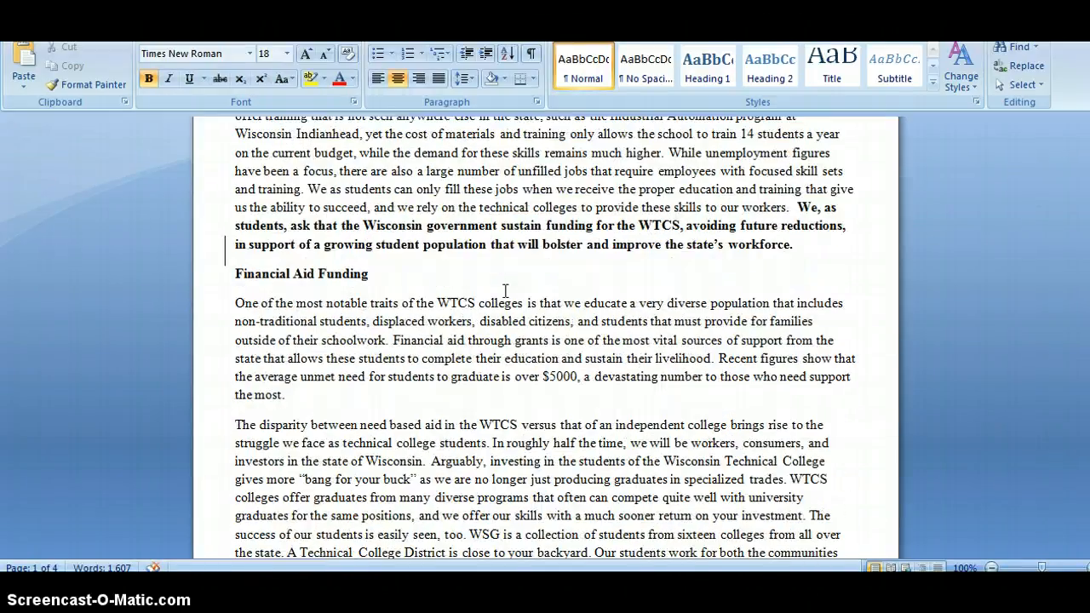
pyautogui.scroll(-12, 504, 290)
pyautogui.click(498, 362)
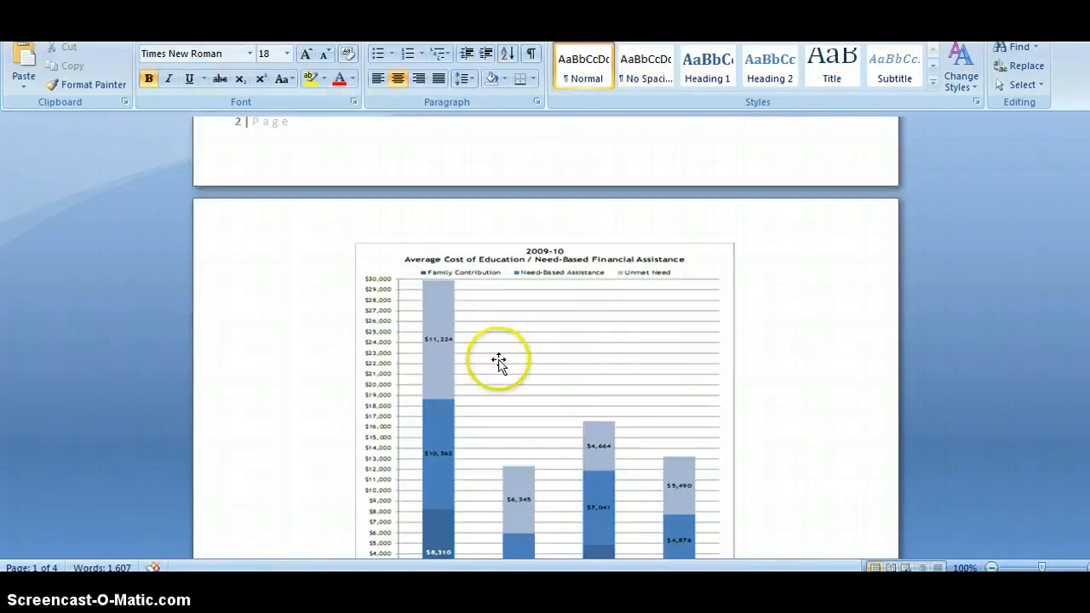
pyautogui.scroll(-2, 498, 362)
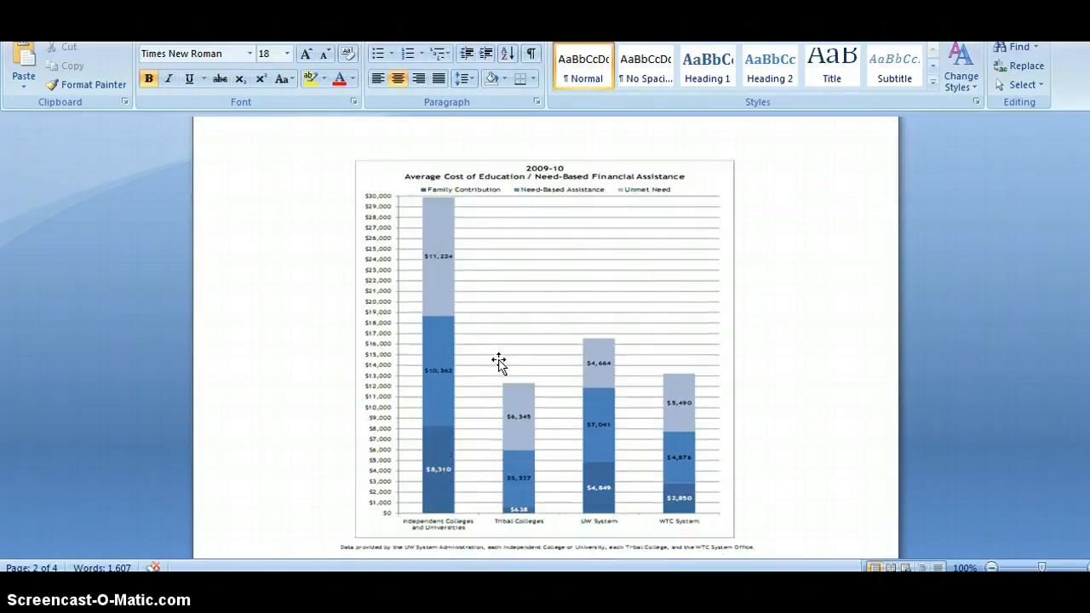
pyautogui.scroll(20, 498, 362)
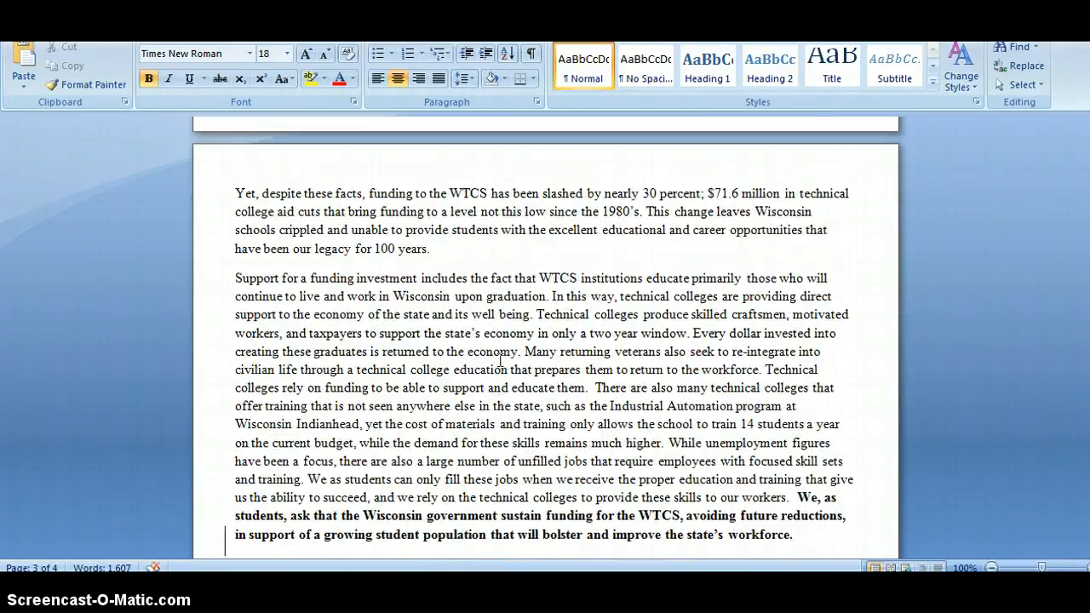
pyautogui.scroll(5, 500, 366)
# Step: Copy the Graduate Placement Rates chart image on page 1 of the position paper
pyautogui.click(511, 349)
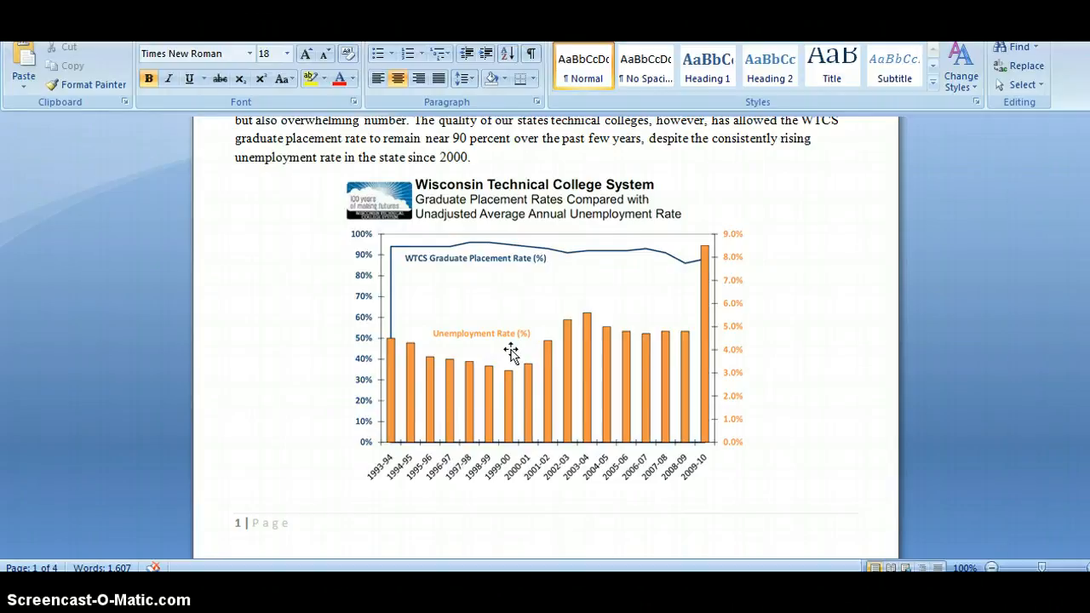
pyautogui.click(510, 351)
pyautogui.rightClick(511, 351)
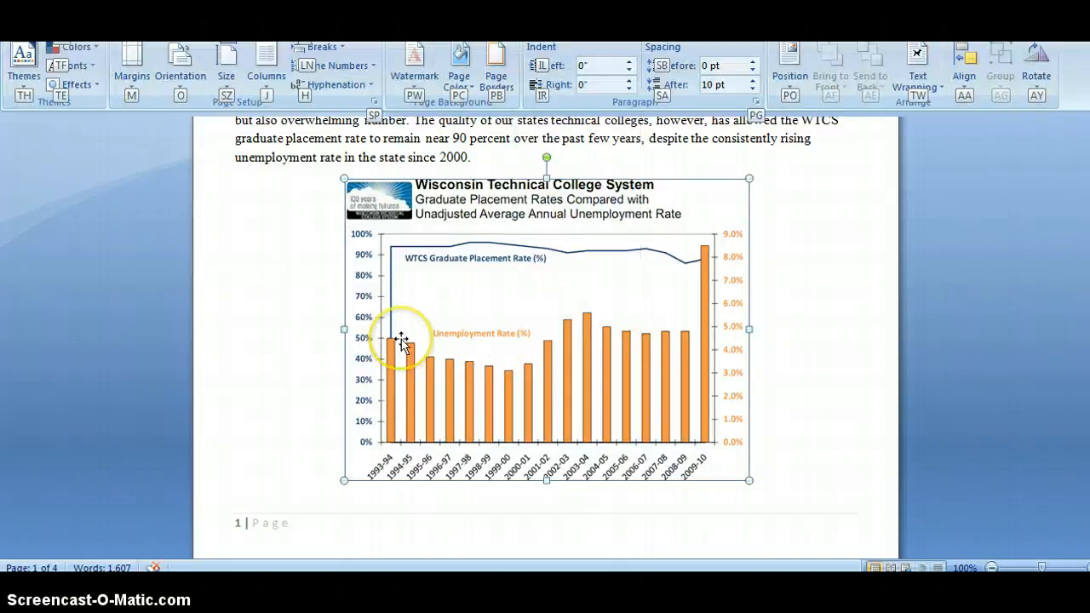
pyautogui.rightClick(403, 344)
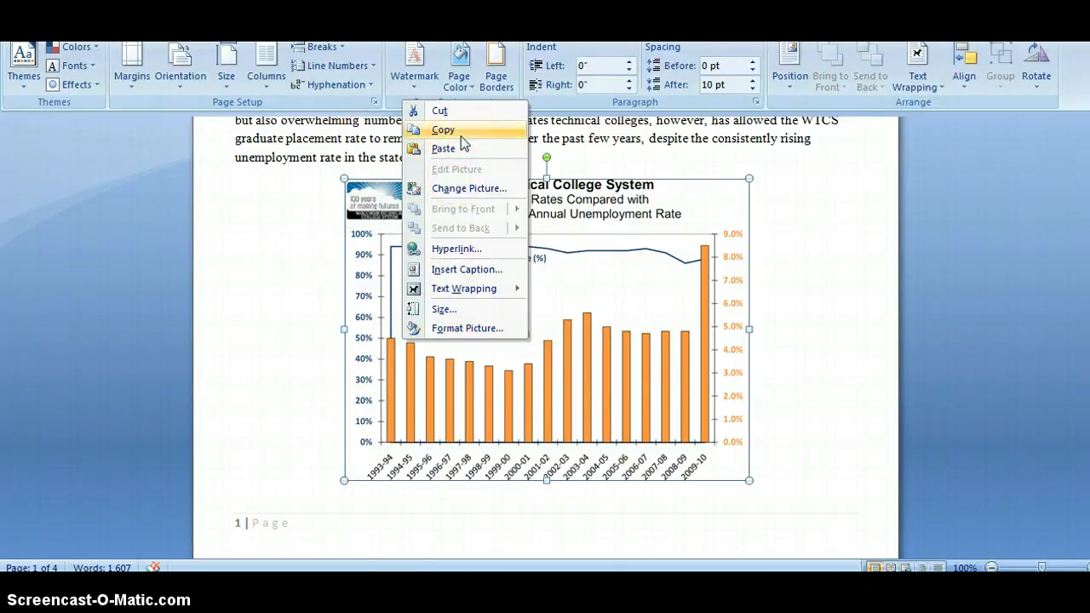
pyautogui.click(462, 136)
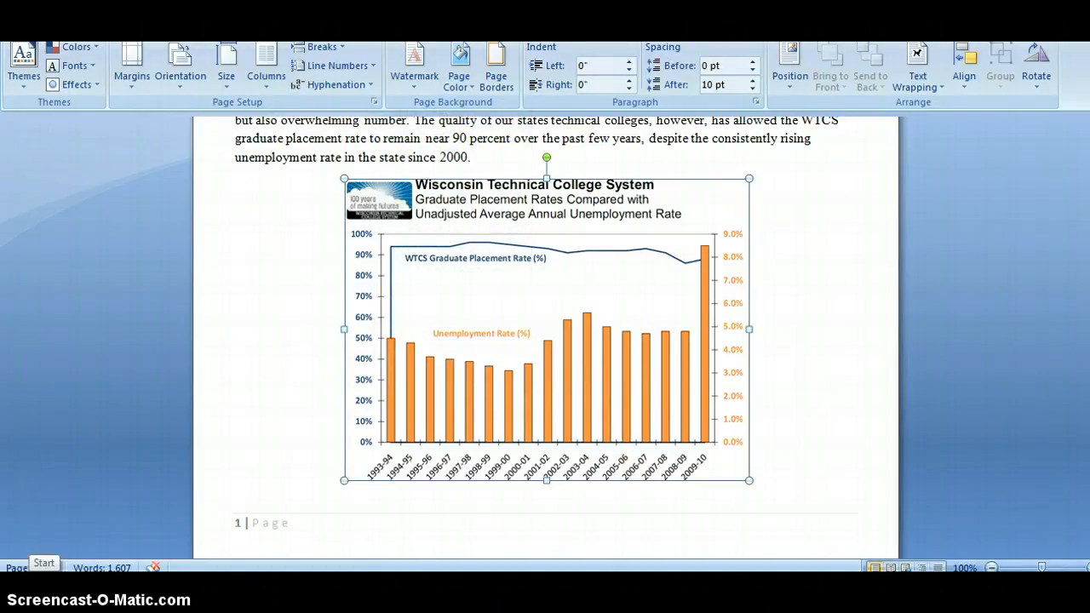
# Step: Launch Paint from the Windows accessories
pyautogui.click(21, 592)
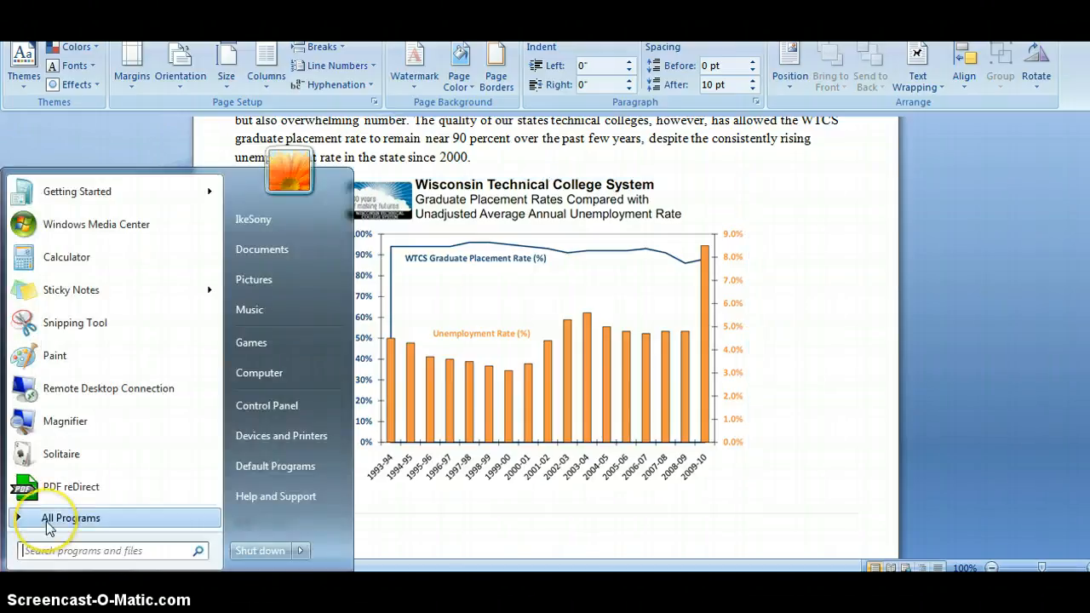
pyautogui.click(51, 511)
pyautogui.click(53, 184)
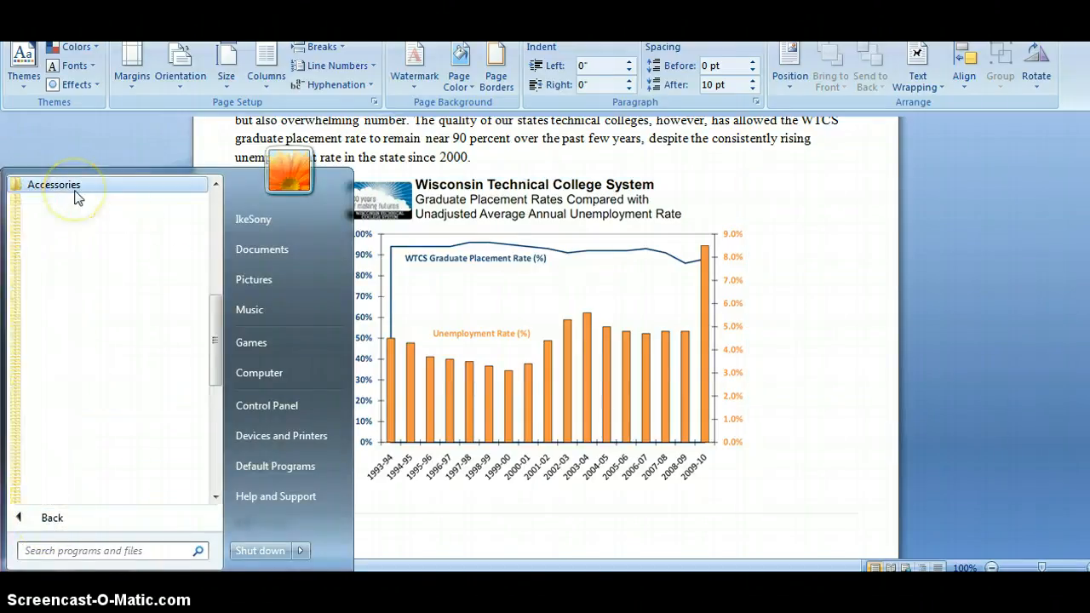
pyautogui.click(61, 331)
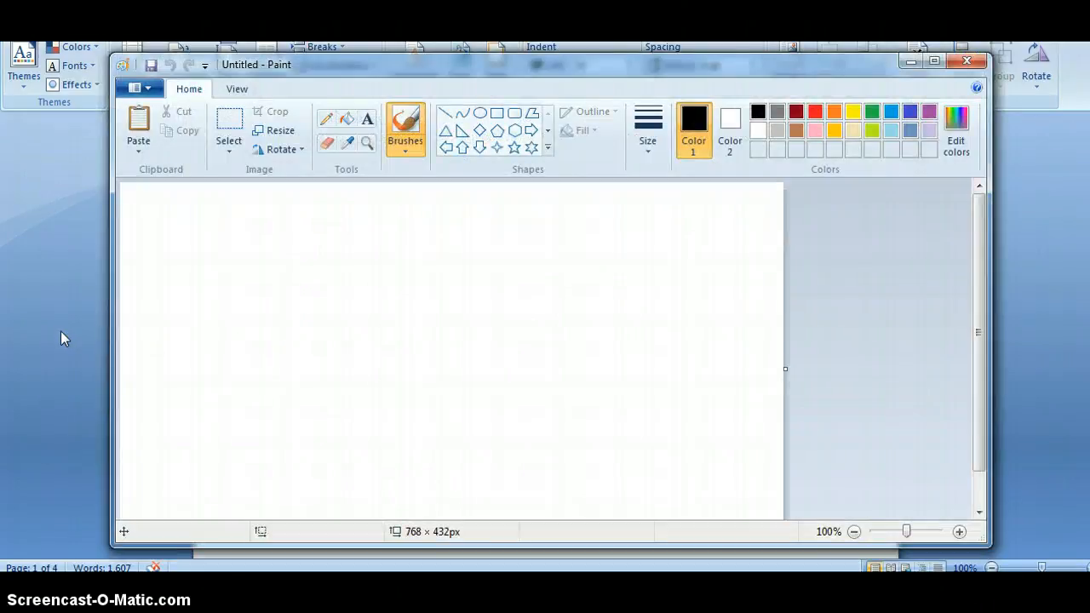
# Step: Paste the copied chart onto the blank canvas and crop the picture to the pasted chart
pyautogui.click(192, 295)
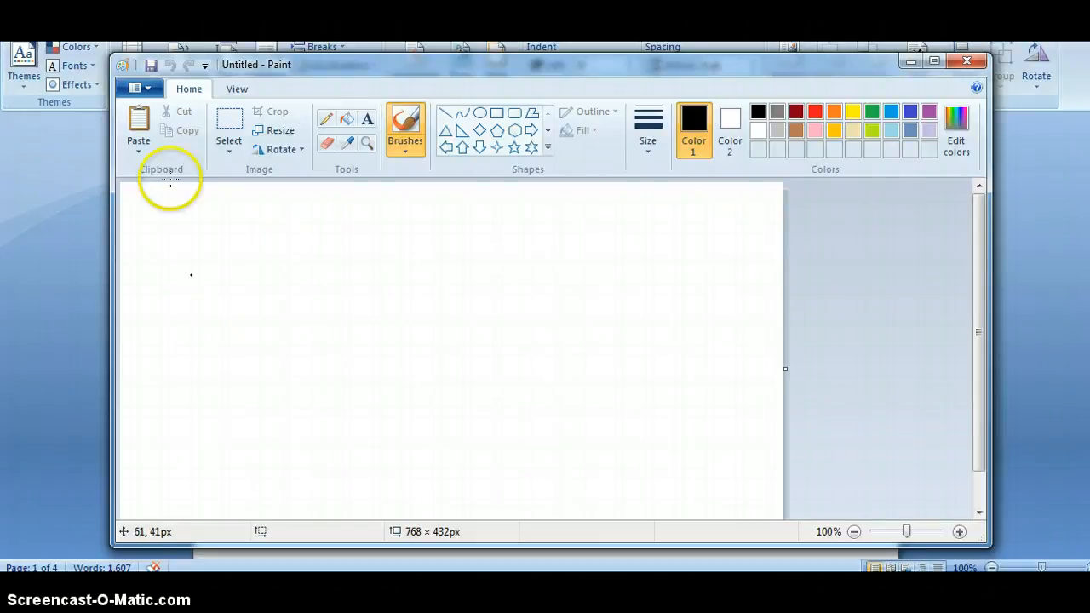
pyautogui.click(138, 124)
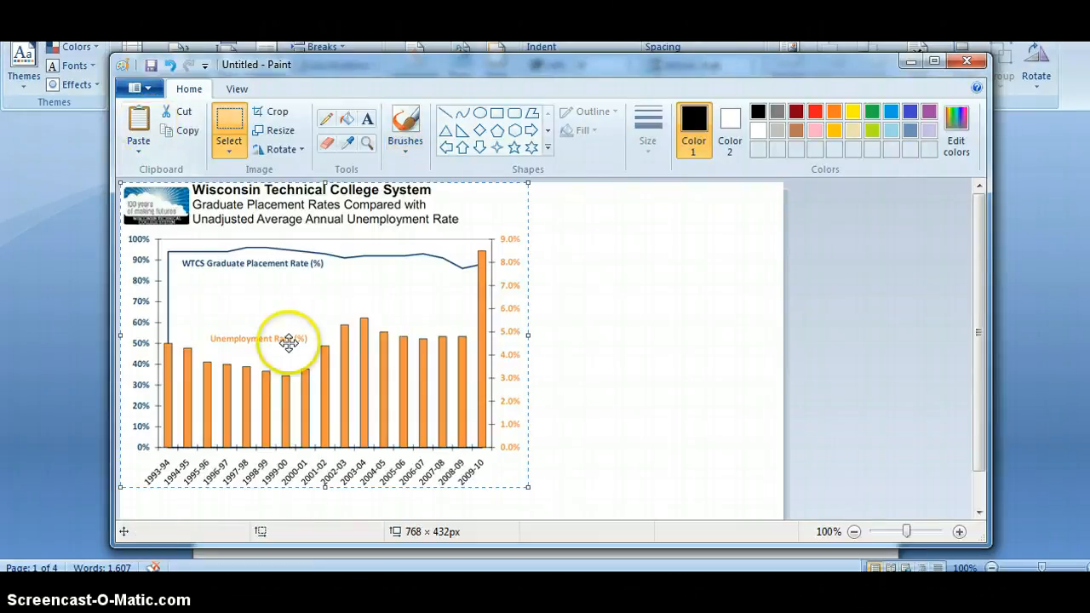
pyautogui.click(278, 116)
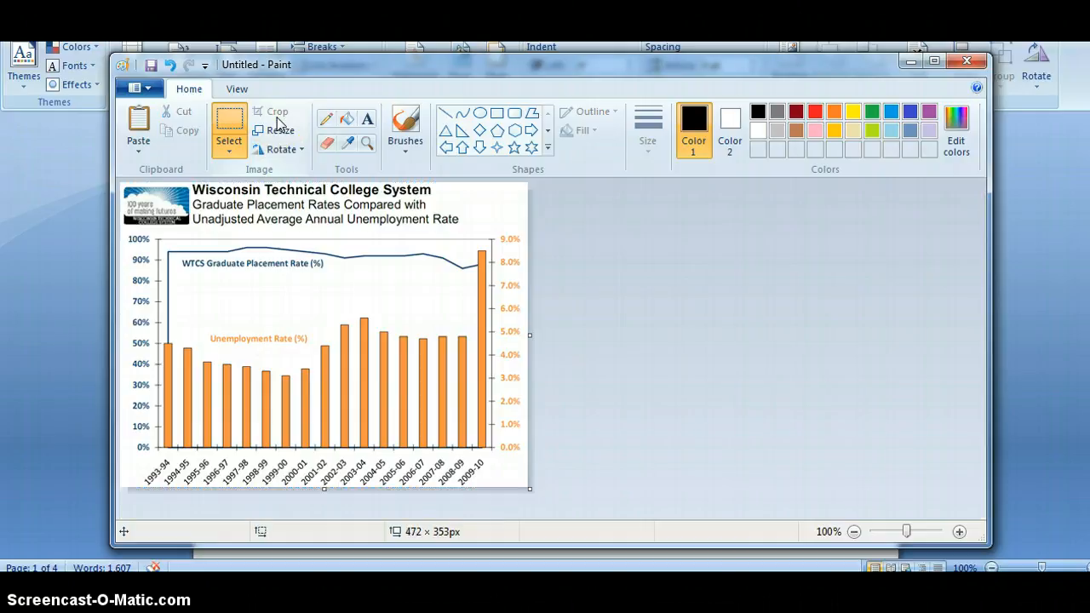
# Step: Begin saving the picture as a new file and browse to SR Design > Websites in the Website Design library
pyautogui.click(139, 91)
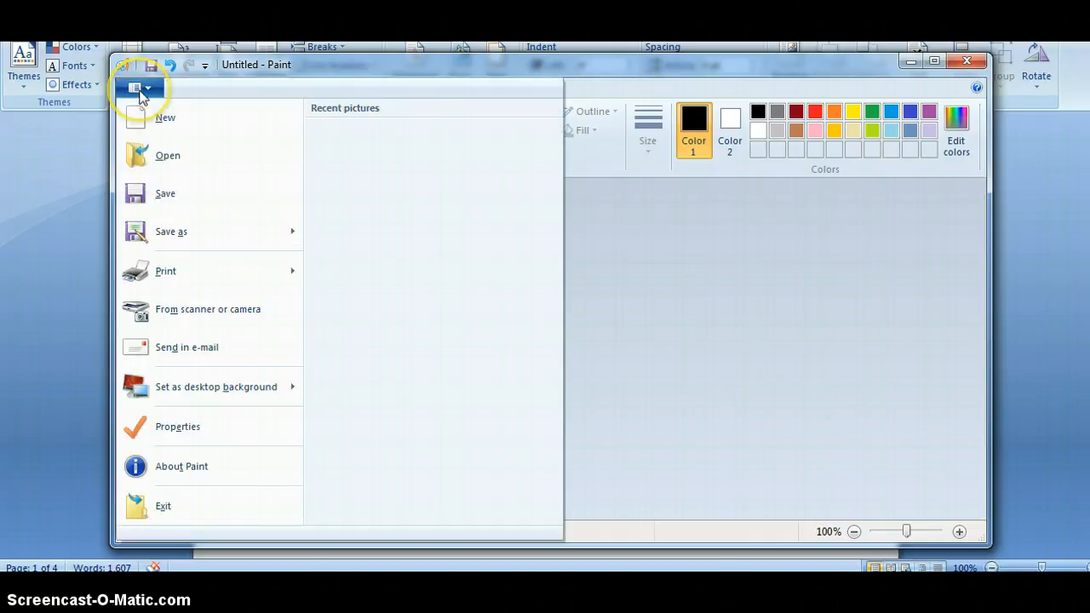
pyautogui.click(159, 224)
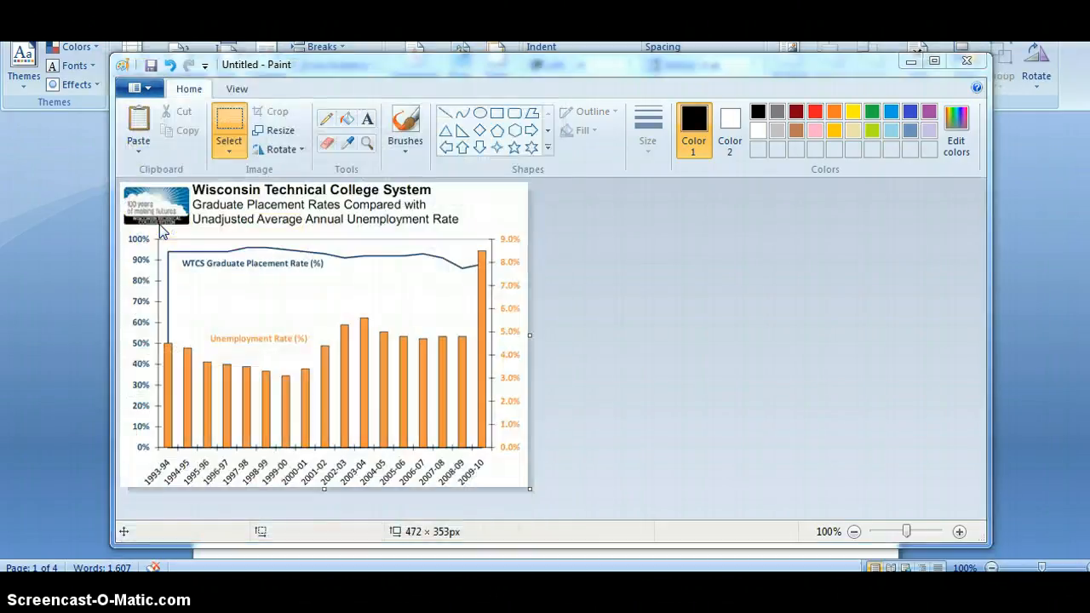
pyautogui.click(345, 362)
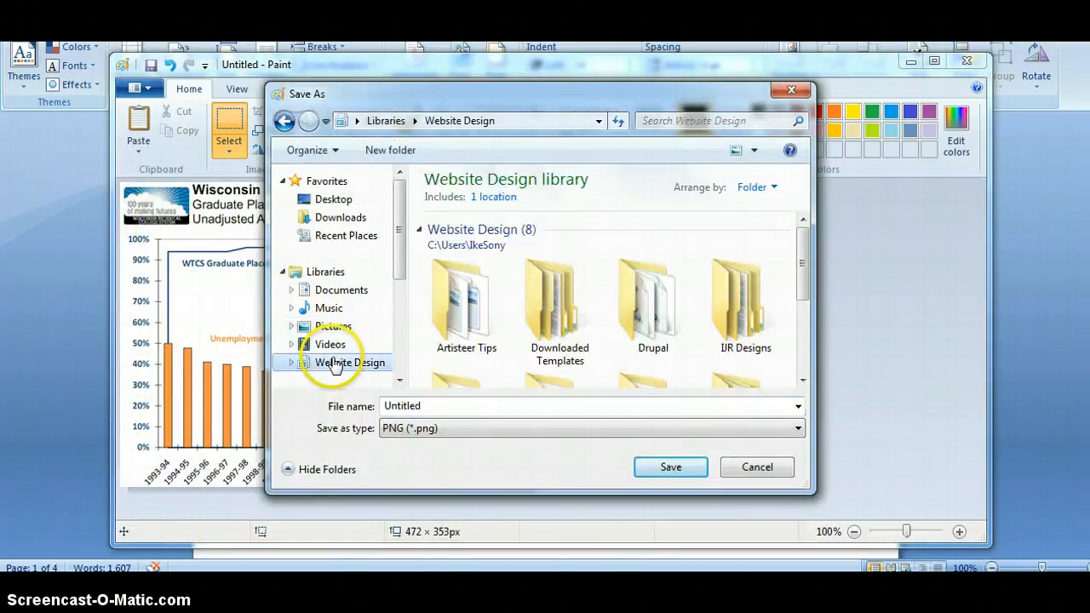
pyautogui.moveTo(800, 266); pyautogui.dragTo(803, 349)
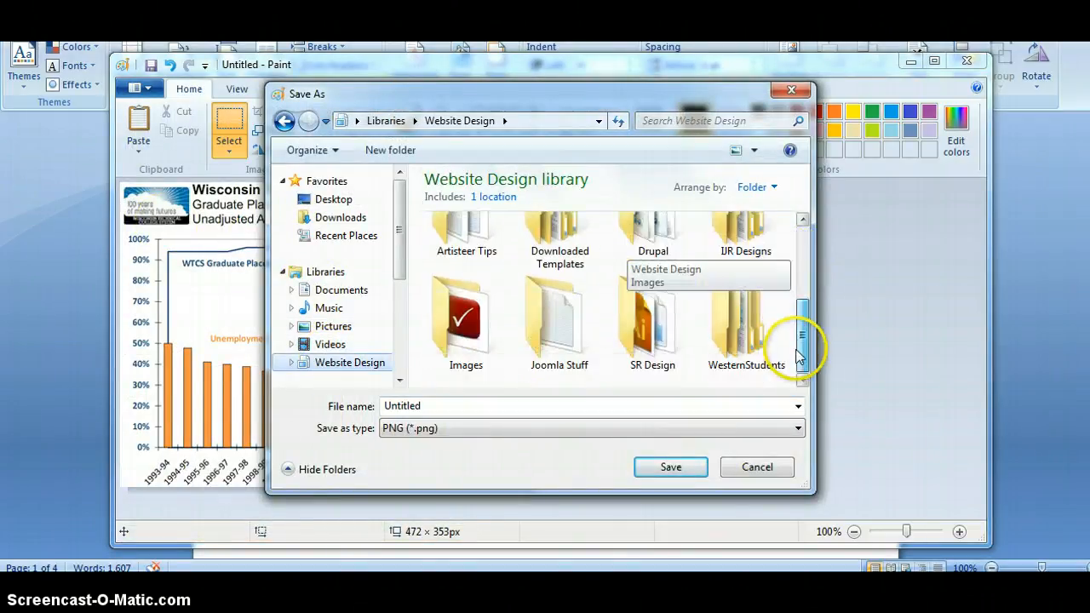
pyautogui.click(662, 357)
pyautogui.doubleClick(663, 357)
pyautogui.click(656, 306)
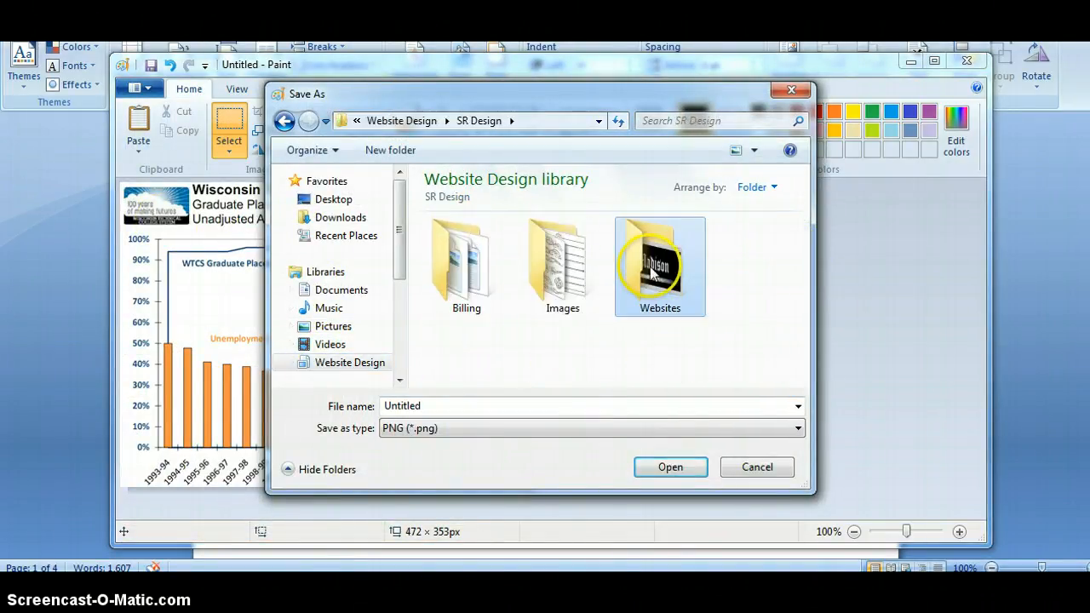
pyautogui.doubleClick(655, 307)
# Step: Choose the Legislative Seminar 2012 folder inside WSG > Documents as the save location
pyautogui.scroll(-5, 653, 281)
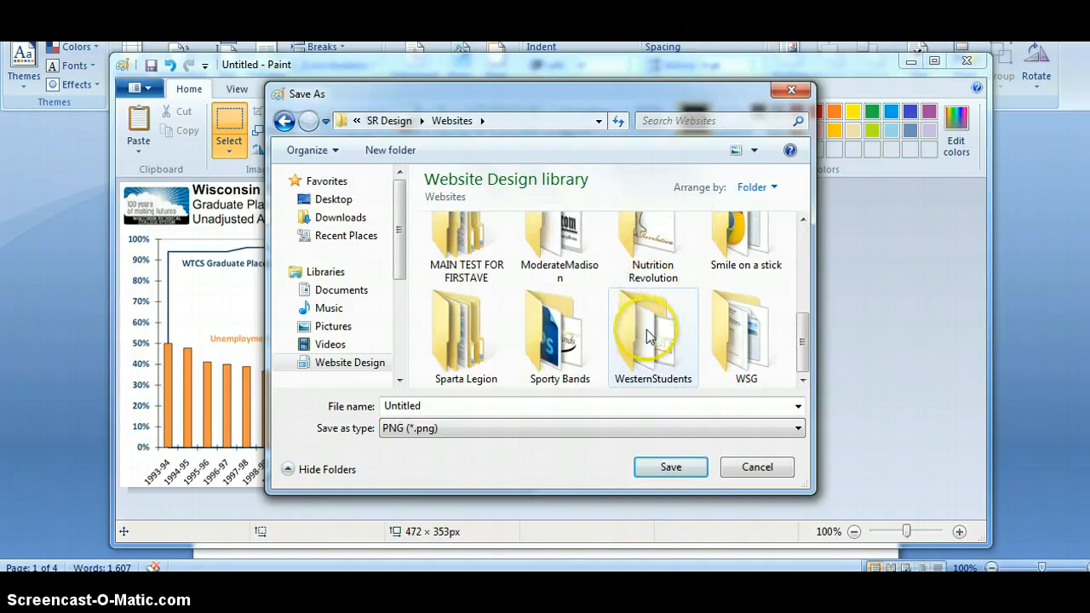
pyautogui.doubleClick(738, 356)
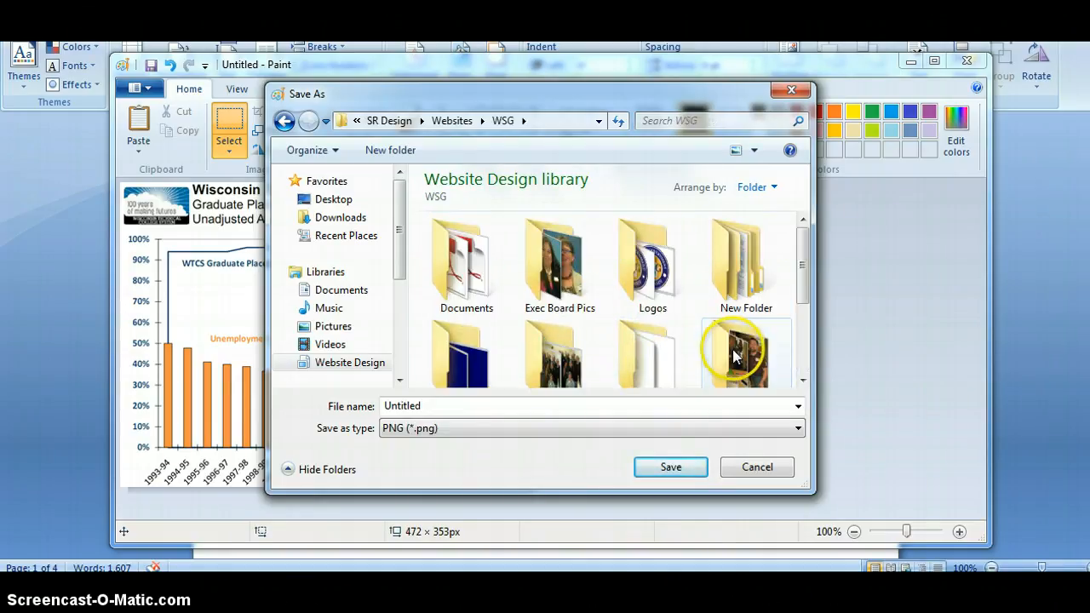
pyautogui.doubleClick(464, 256)
pyautogui.doubleClick(538, 288)
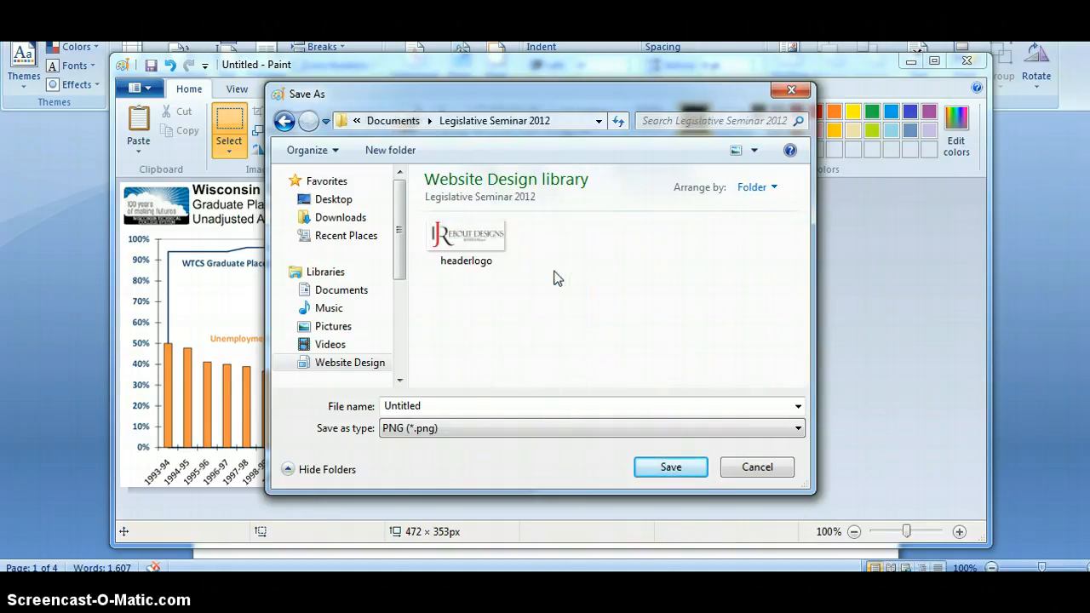
pyautogui.click(284, 120)
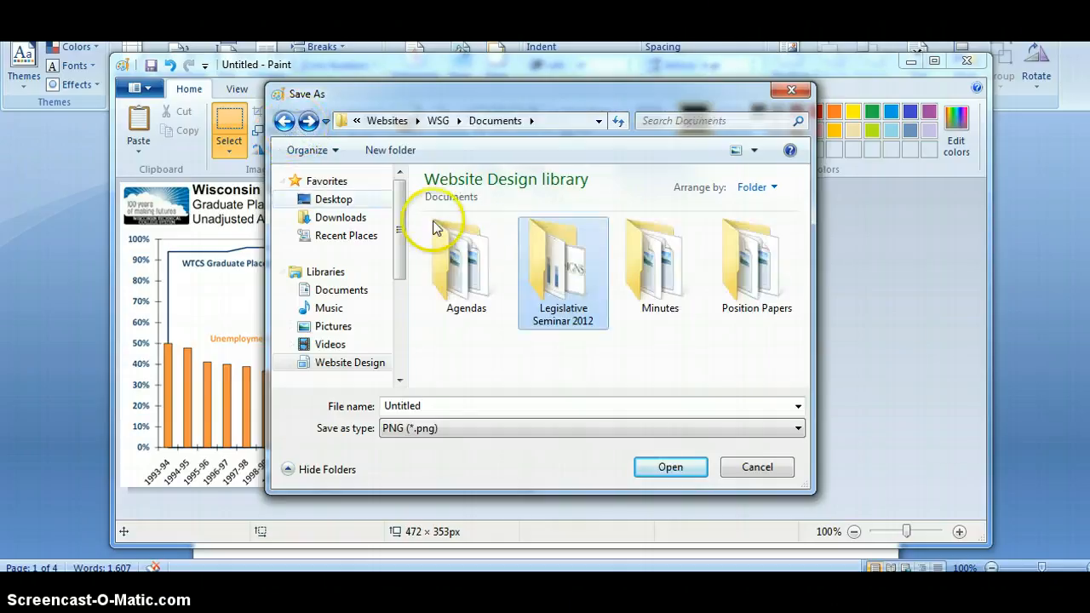
pyautogui.doubleClick(535, 283)
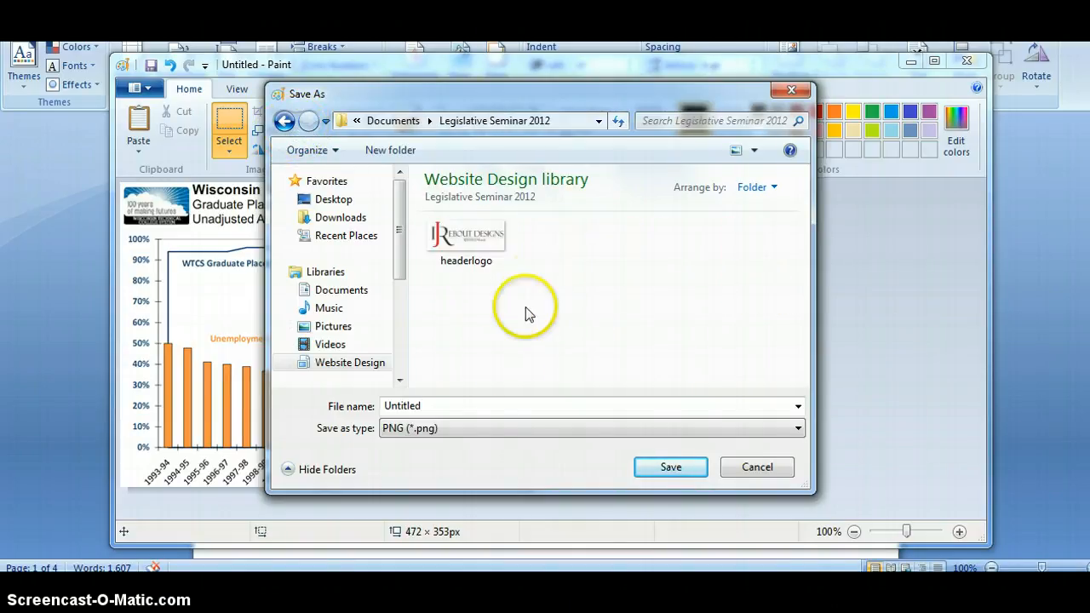
# Step: Save the picture as Leg Policy Image 1 in JPEG format, replacing the existing file of that name
pyautogui.doubleClick(497, 405)
pyautogui.press('BackSpace')
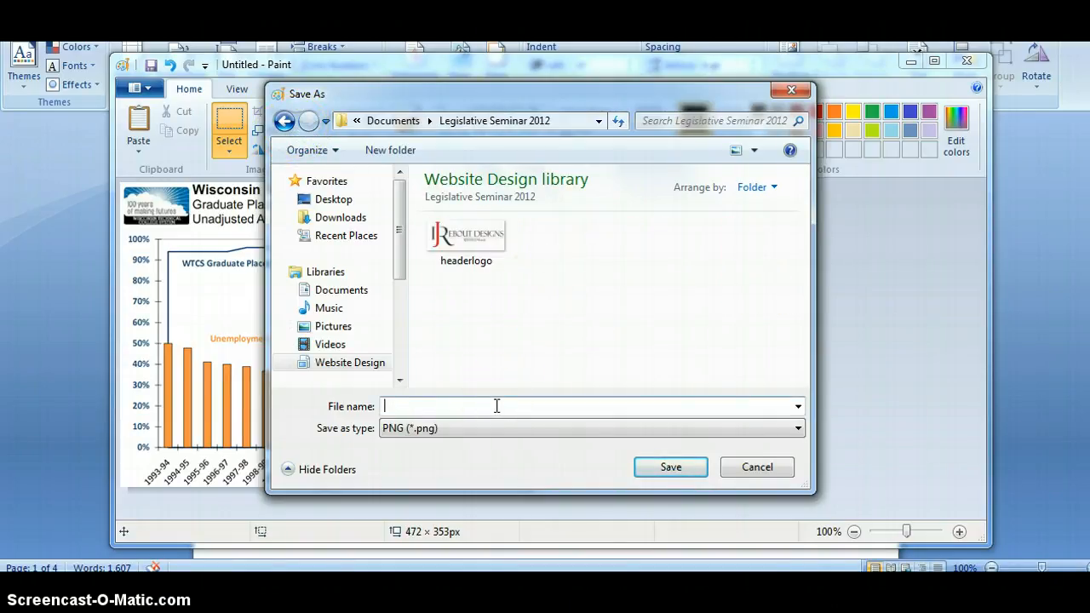
pyautogui.write('Leg Policy Image')
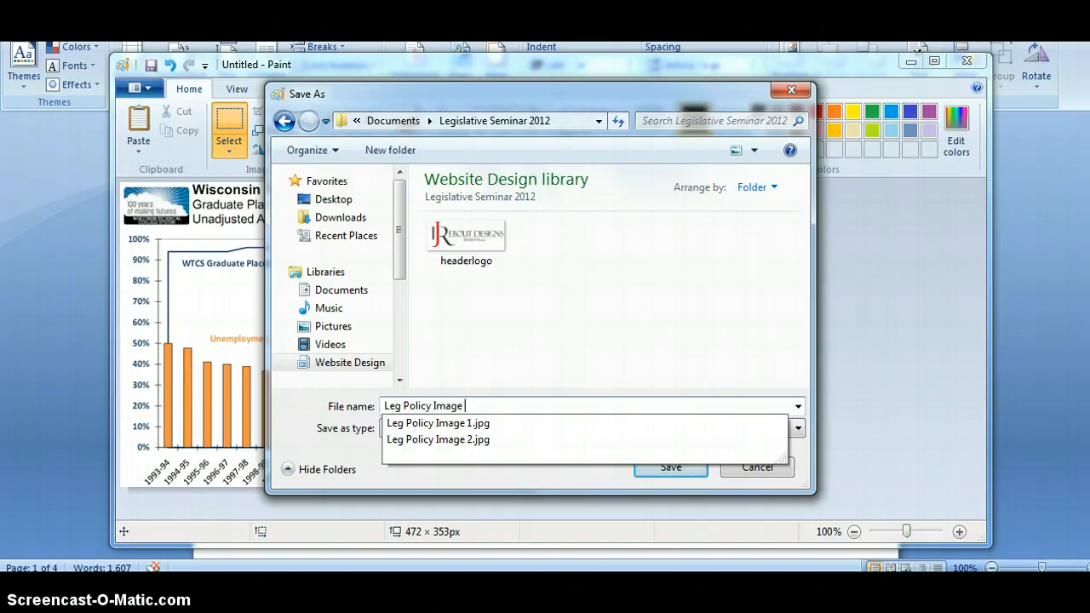
pyautogui.press('Down')
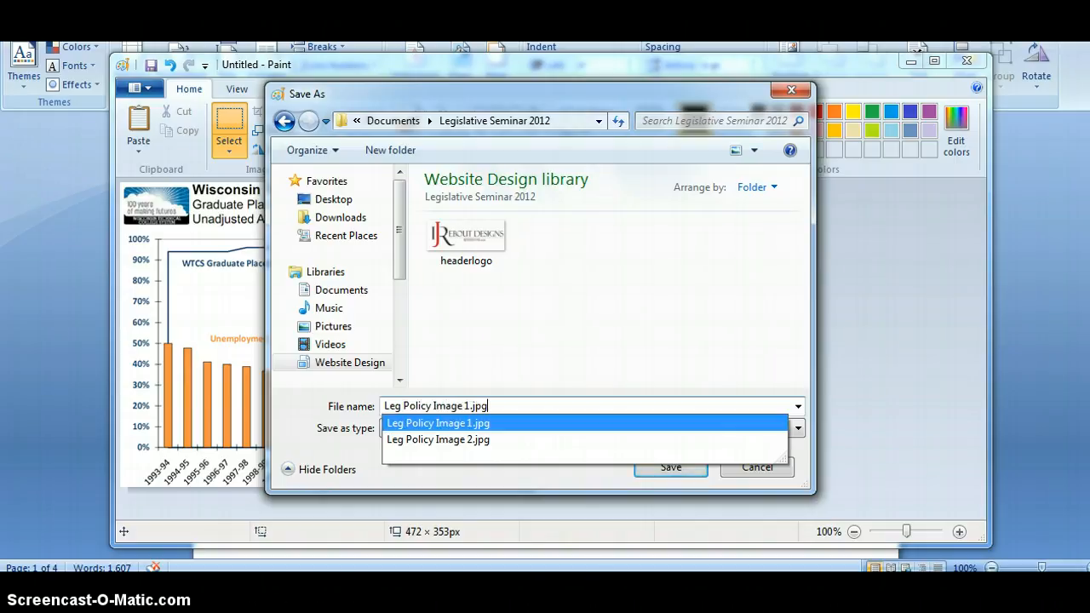
pyautogui.press('Tab')
pyautogui.click(470, 430)
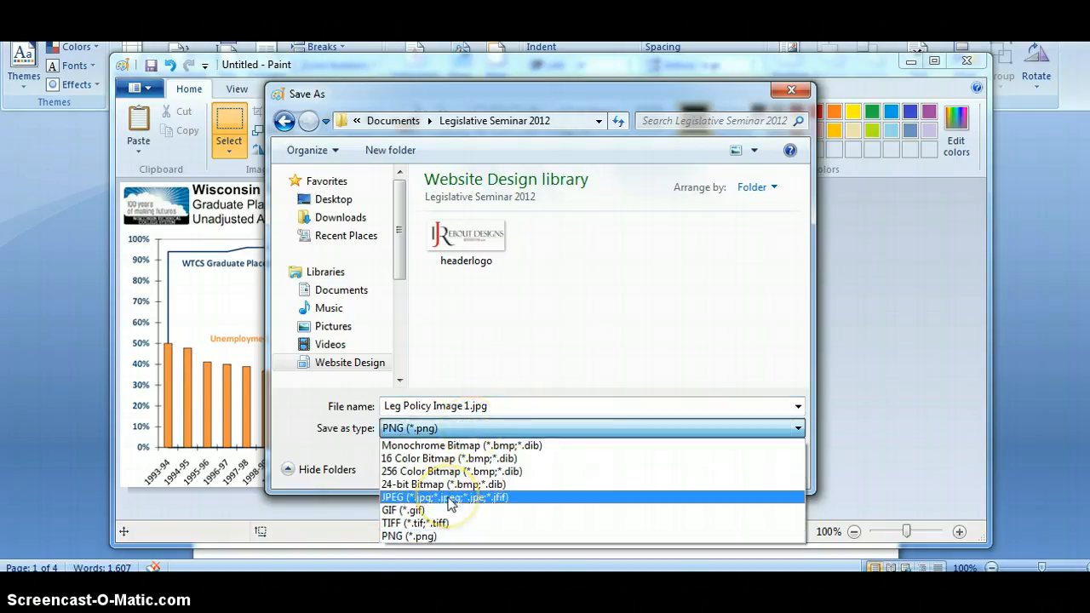
pyautogui.click(451, 499)
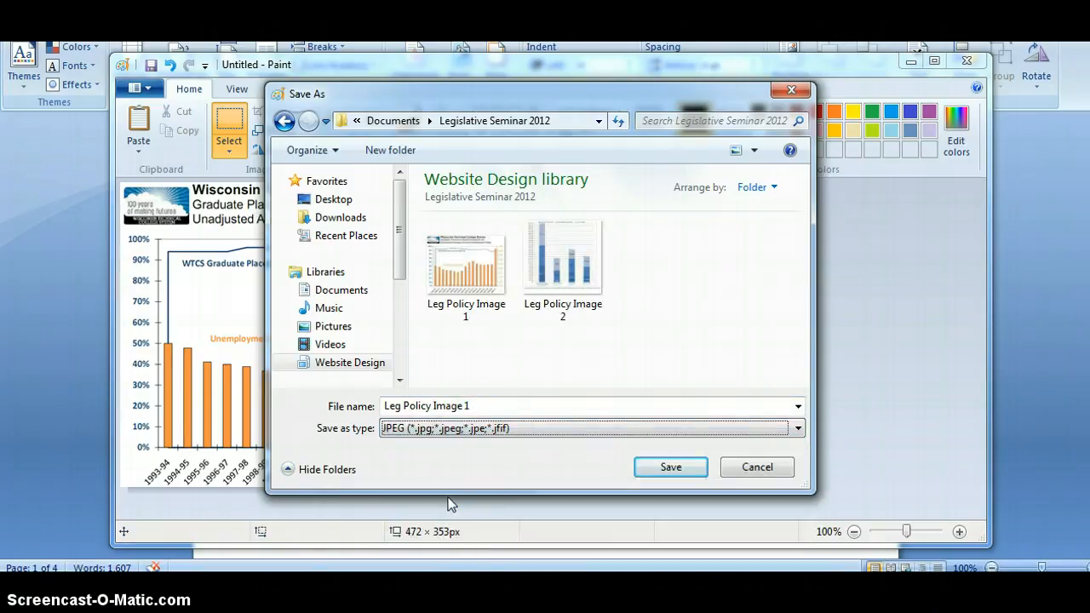
pyautogui.click(649, 471)
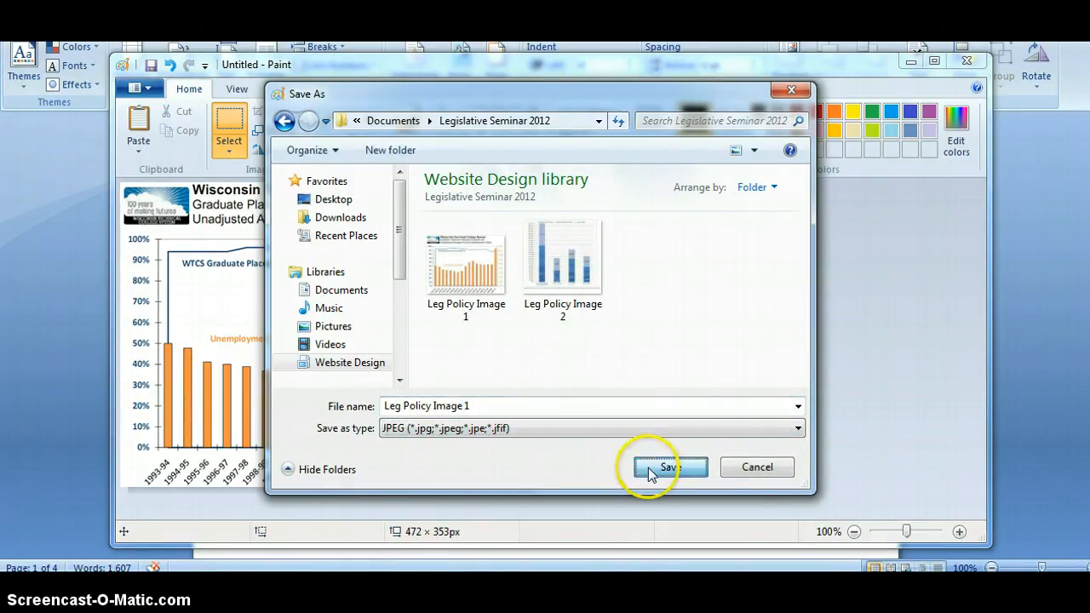
pyautogui.click(601, 294)
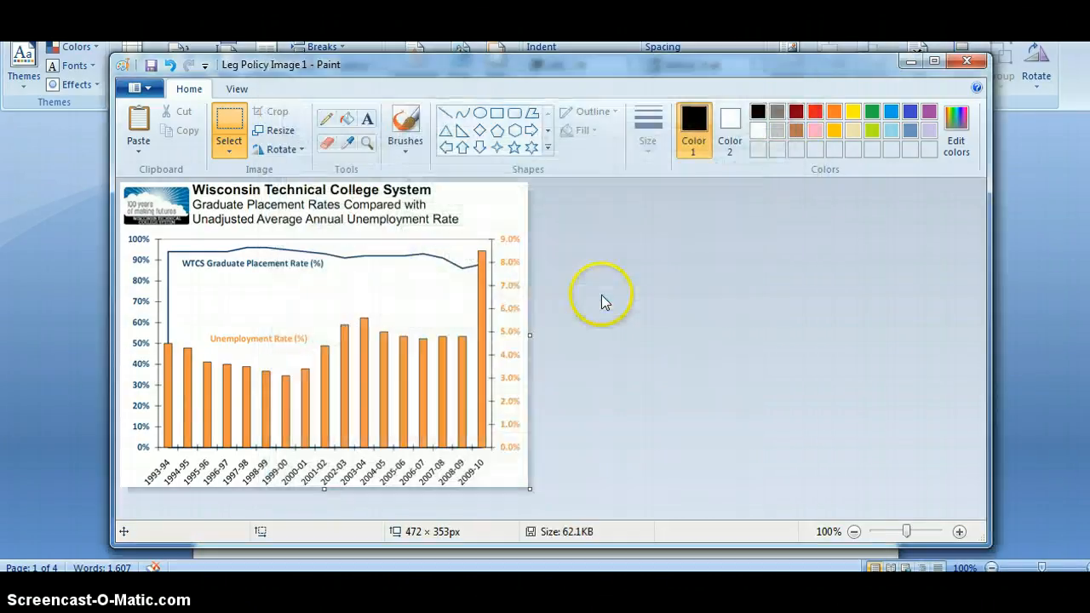
# Step: Close the Leg Policy Image 1 picture and copy the 2009-10 Average Cost of Education / Need-Based Financial Assistance chart from the Word document
pyautogui.click(975, 72)
pyautogui.scroll(-3, 408, 439)
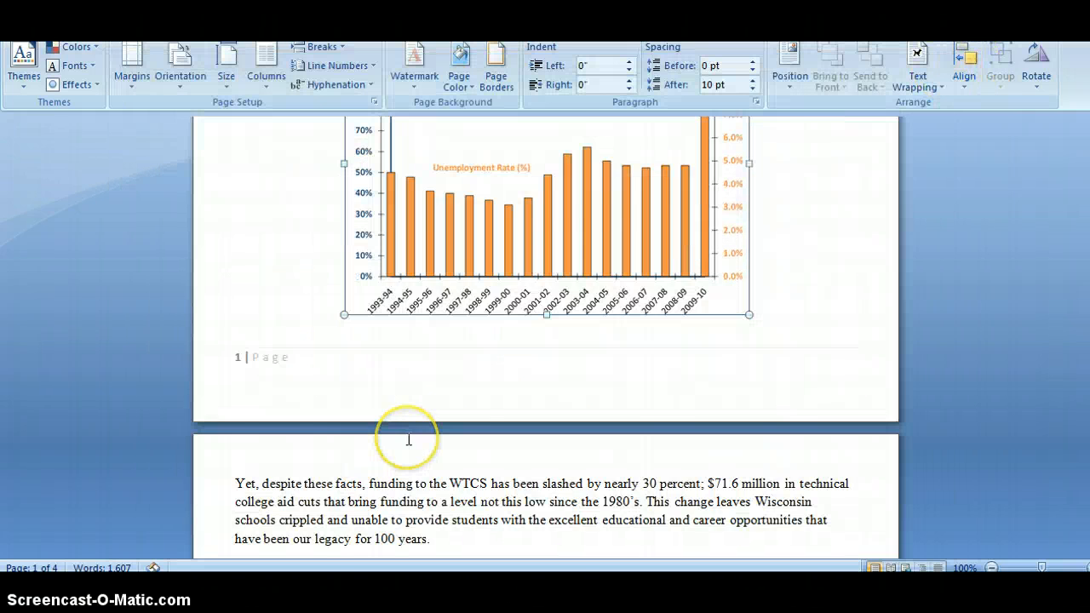
pyautogui.scroll(-20, 407, 439)
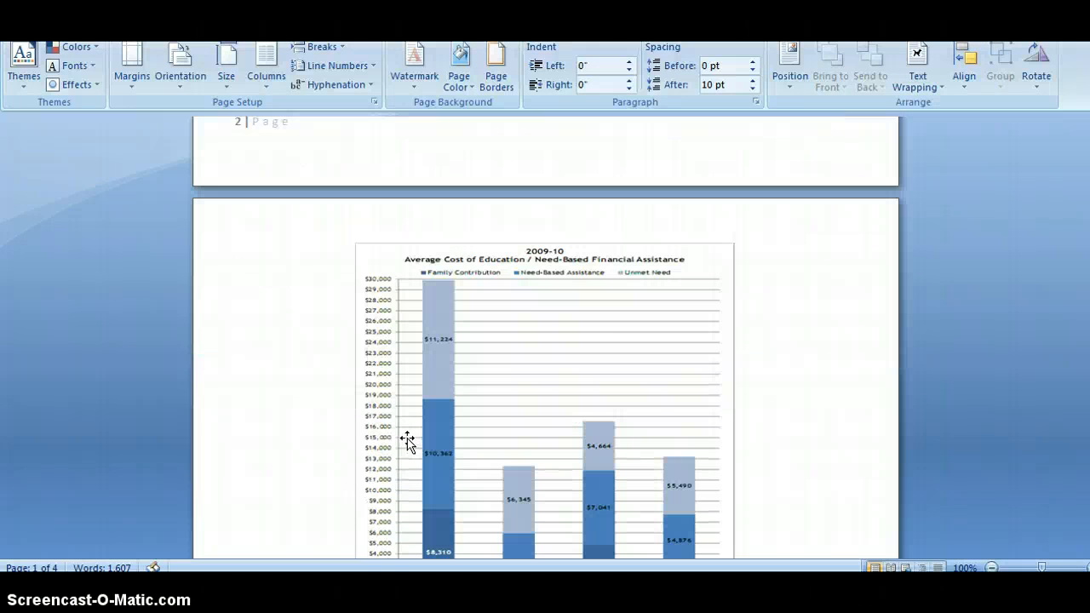
pyautogui.click(455, 425)
pyautogui.rightClick(457, 420)
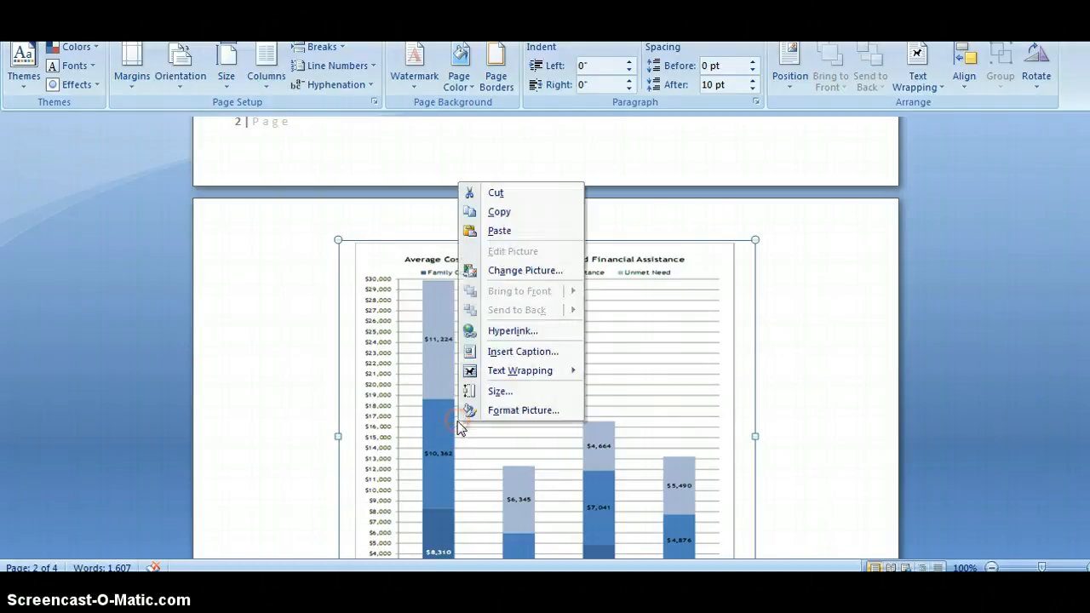
pyautogui.click(499, 212)
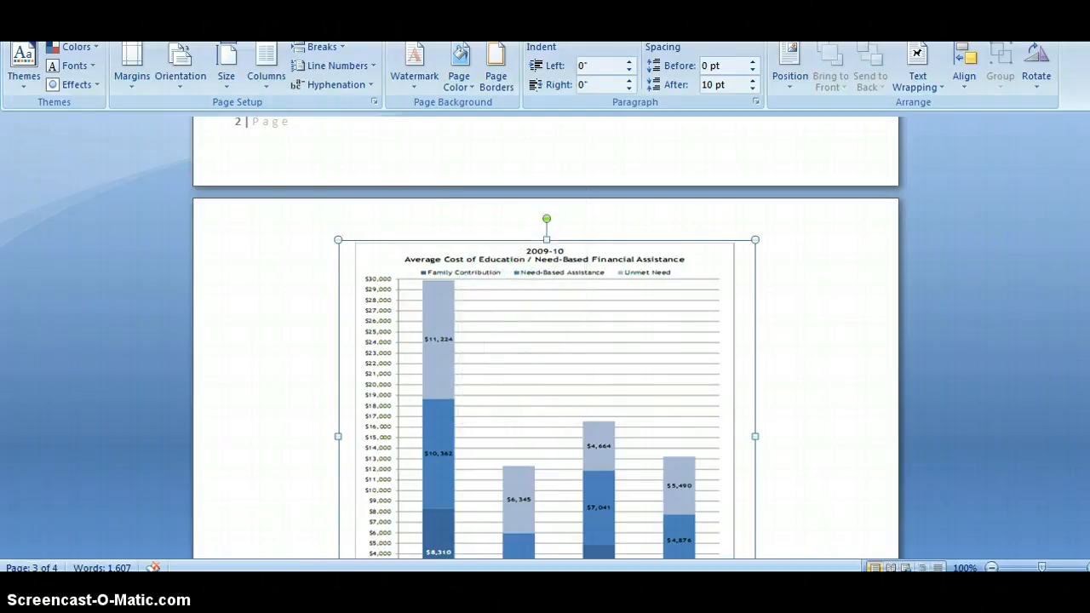
# Step: Open Paint, paste the copied chart onto the blank canvas and crop the picture to the chart
pyautogui.press('super')
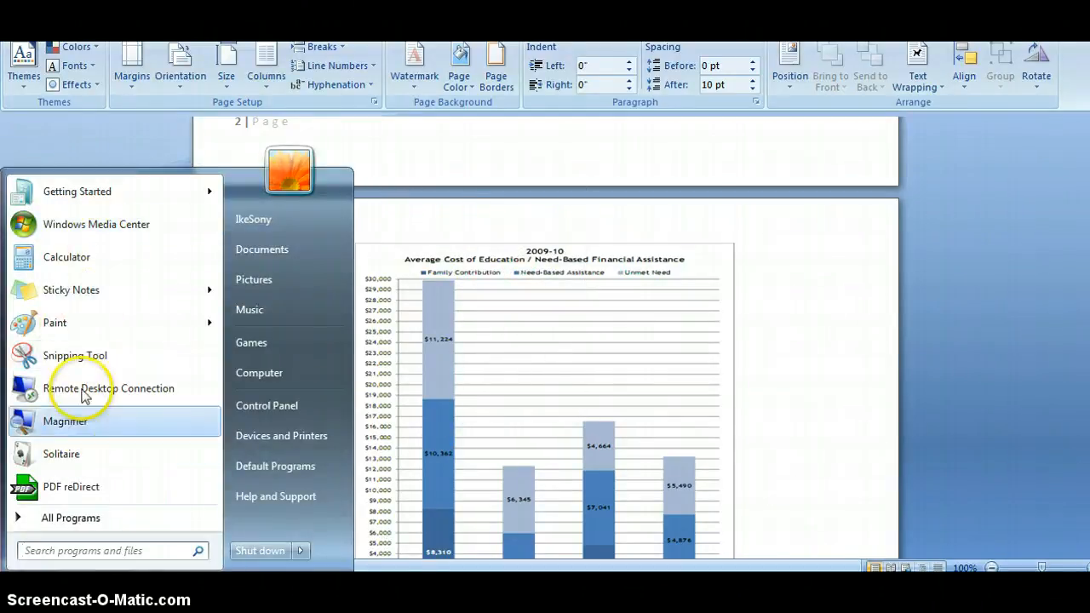
pyautogui.click(88, 330)
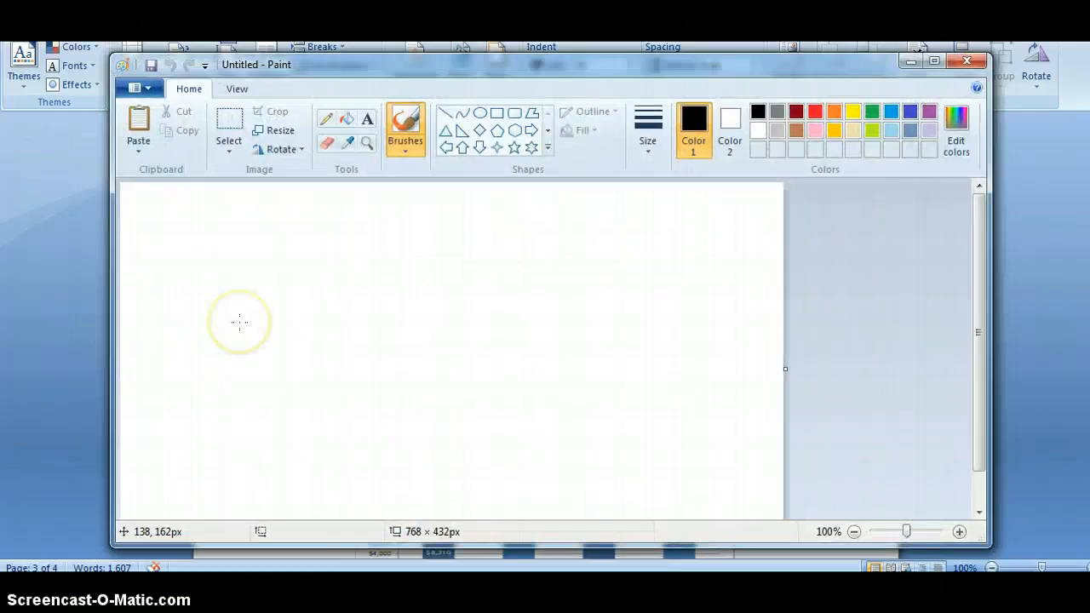
pyautogui.hotkey('ctrl', 'v')
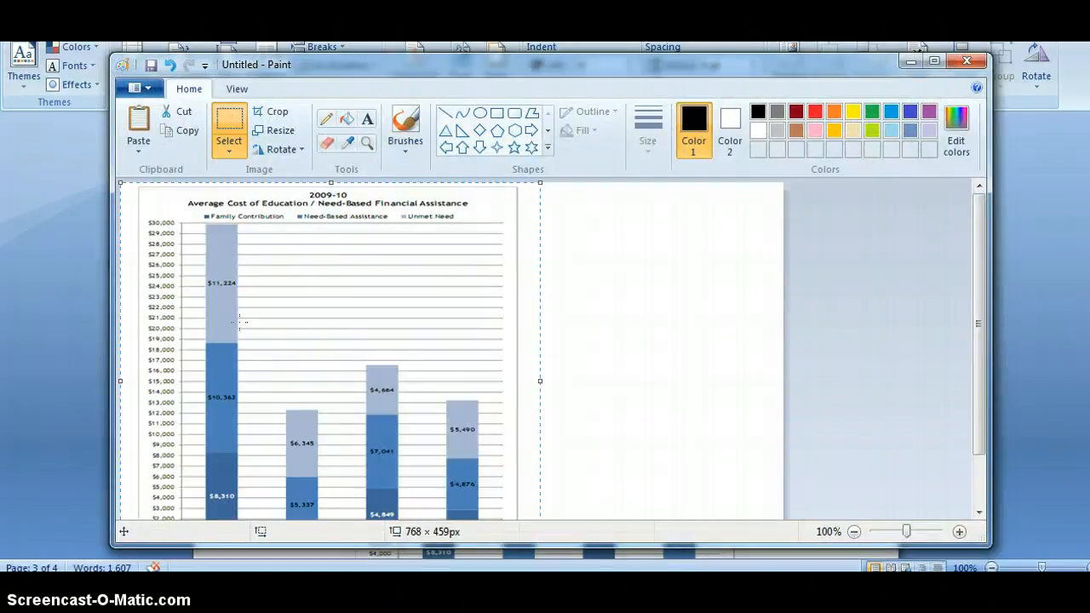
pyautogui.click(273, 116)
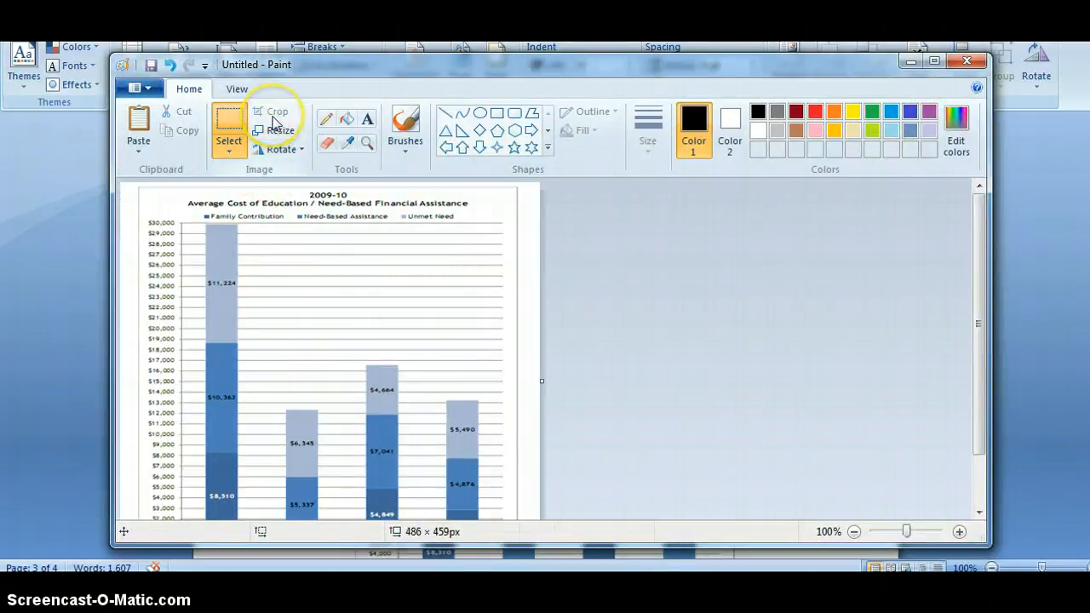
# Step: Save the picture as Leg Policy Image 2 in JPEG format in the Legislative Seminar 2012 folder, replacing the existing file
pyautogui.click(140, 86)
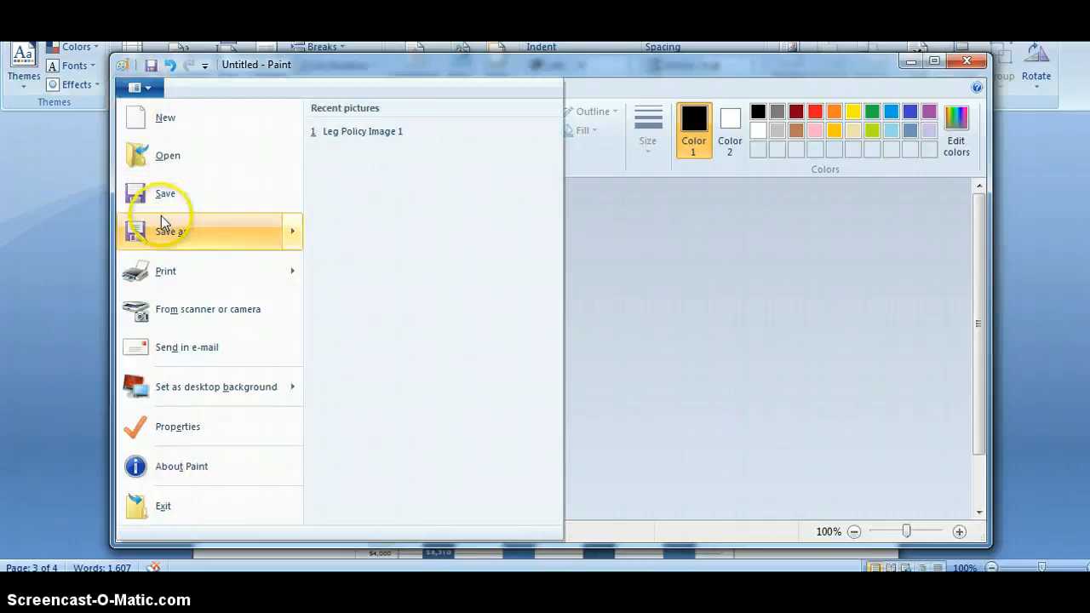
pyautogui.click(160, 193)
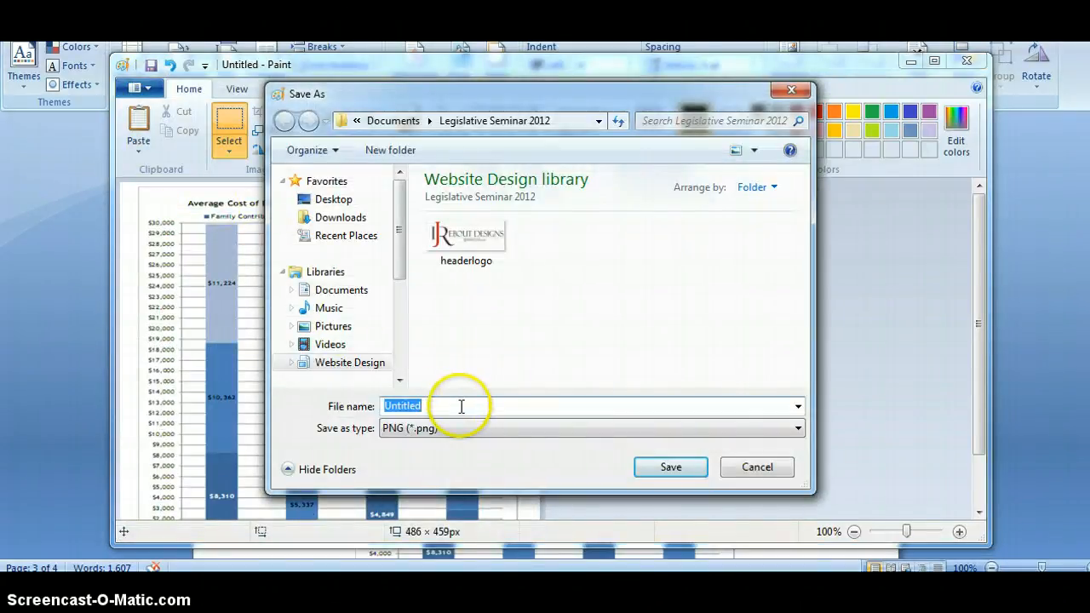
pyautogui.click(460, 406)
pyautogui.press('BackSpace')
pyautogui.press('BackSpace')
pyautogui.press('BackSpace')
pyautogui.press('BackSpace')
pyautogui.press('BackSpace')
pyautogui.press('BackSpace')
pyautogui.press('BackSpace')
pyautogui.press('BackSpace')
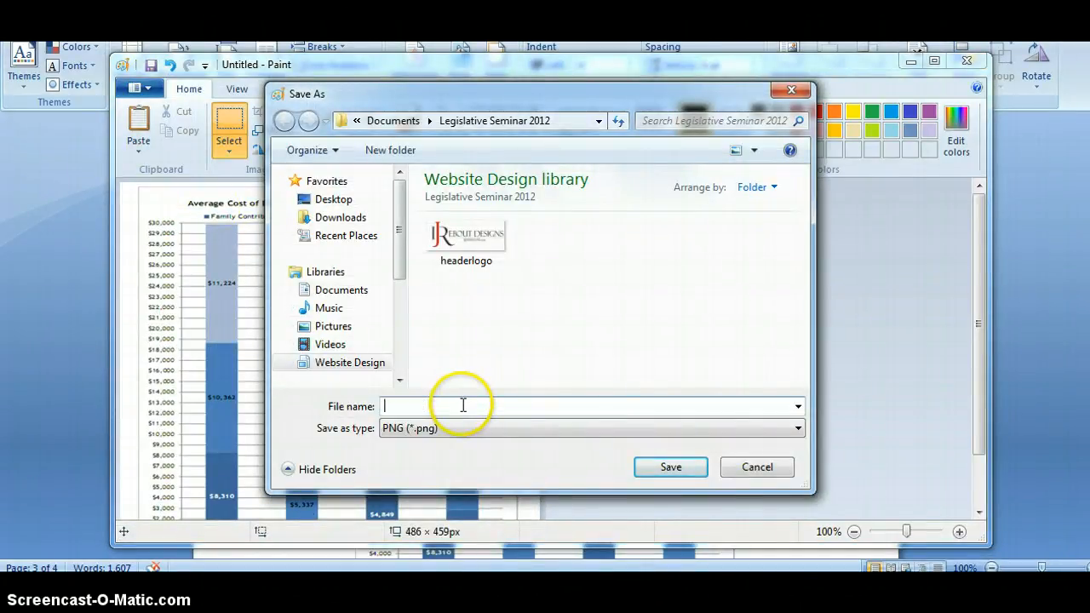
pyautogui.write('Pol')
pyautogui.press('BackSpace')
pyautogui.press('BackSpace')
pyautogui.press('BackSpace')
pyautogui.write('Le')
pyautogui.press('Down')
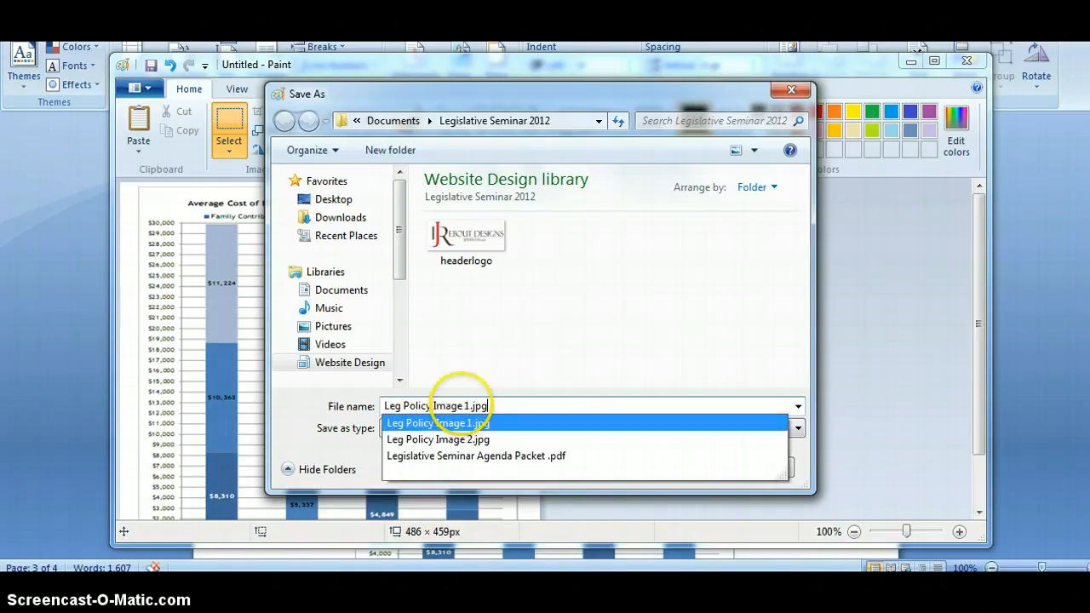
pyautogui.press('Down')
pyautogui.press('Return')
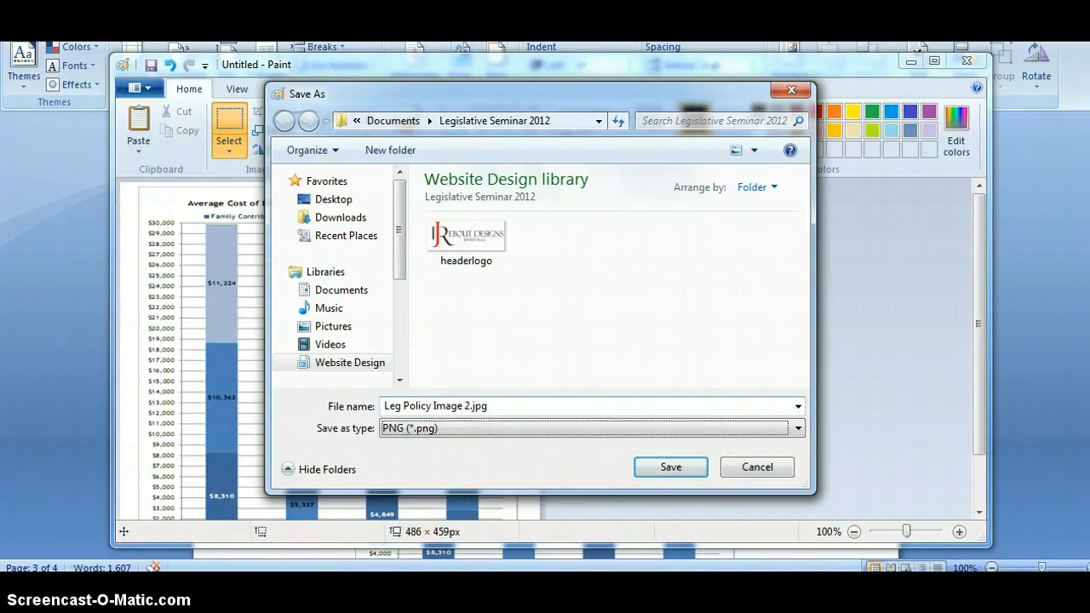
pyautogui.press('j')
pyautogui.click(657, 465)
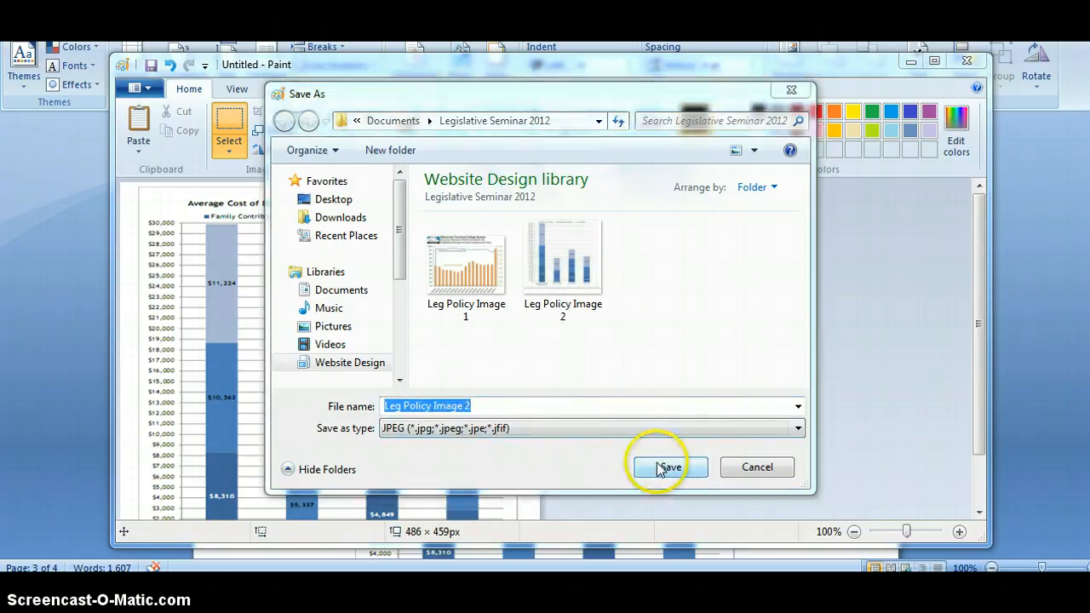
pyautogui.click(596, 296)
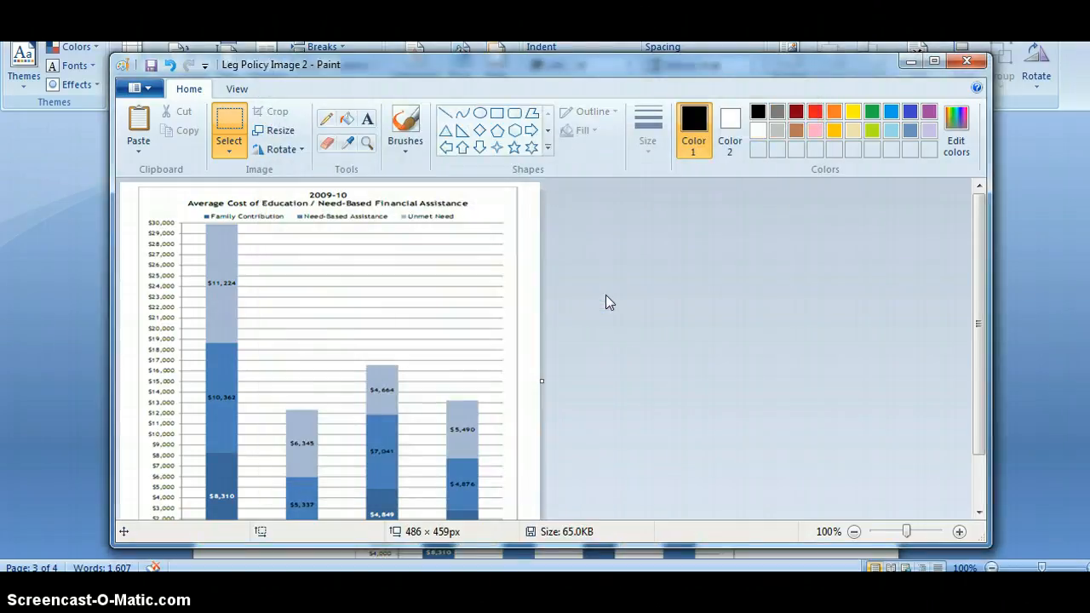
# Step: Close Paint and select and copy the entire text of the position paper in Word
pyautogui.click(957, 69)
pyautogui.click(319, 343)
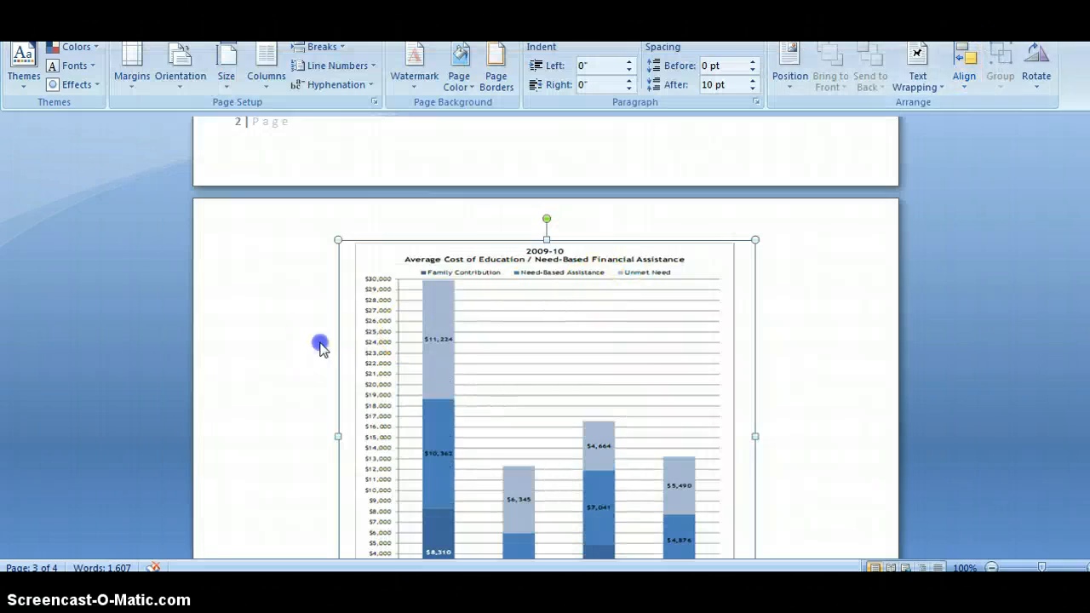
pyautogui.scroll(-18, 315, 385)
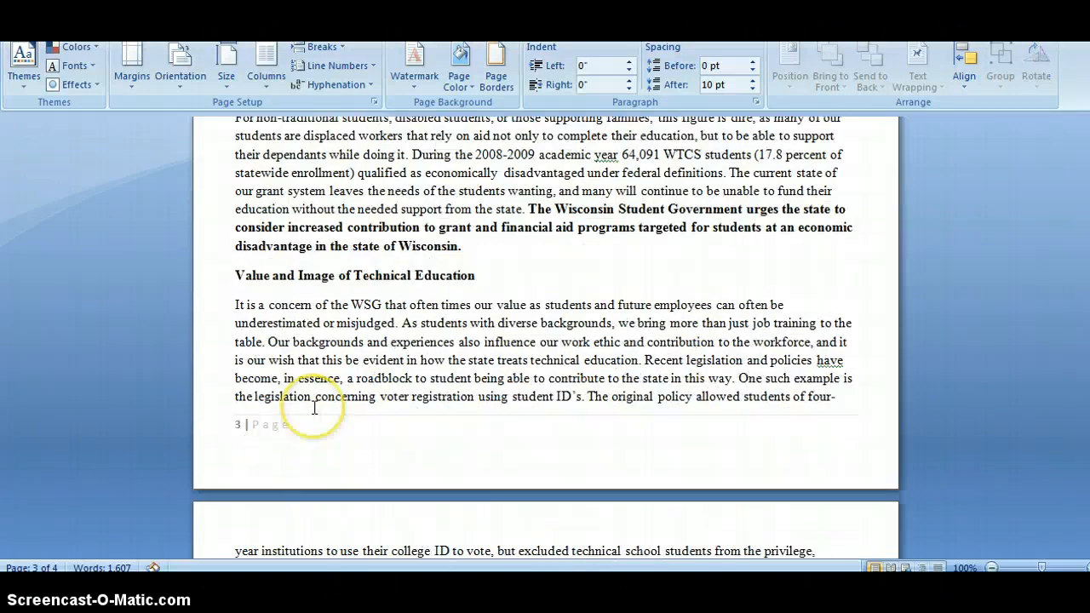
pyautogui.scroll(15, 315, 413)
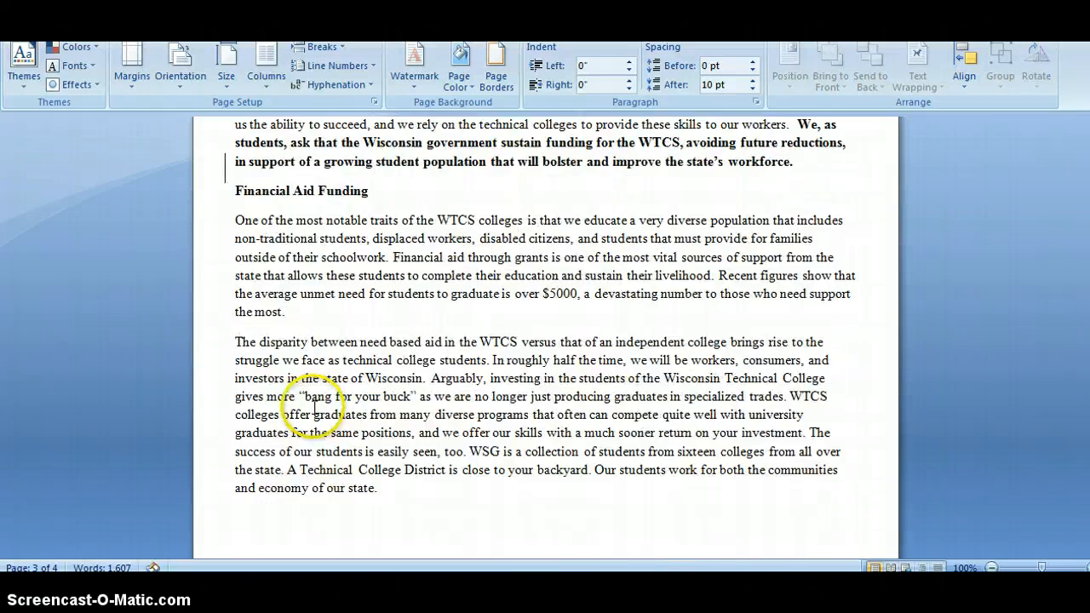
pyautogui.scroll(20, 314, 408)
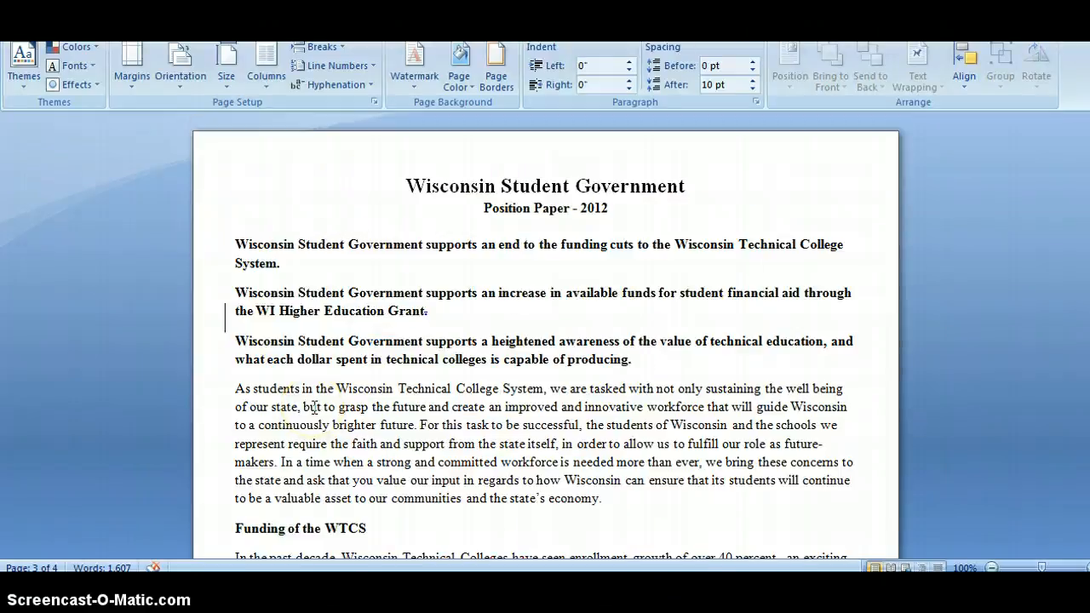
pyautogui.hotkey('ctrl', 'a')
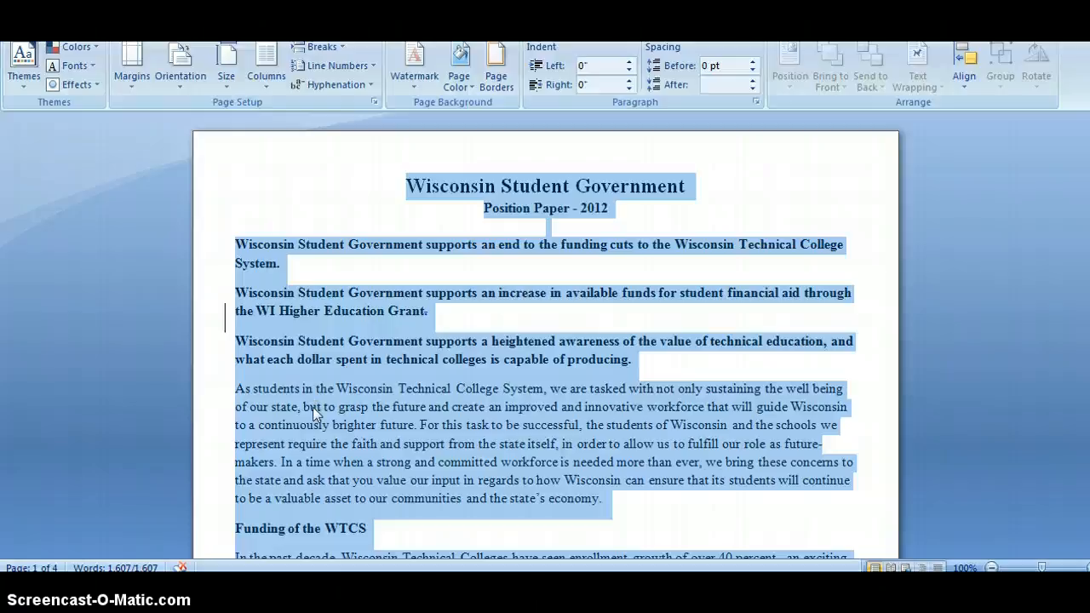
# Step: Switch to the Wisconsin Student Government website in the browser and start a new article from the Submit Article page
pyautogui.hotkey('alt', 'Tab')
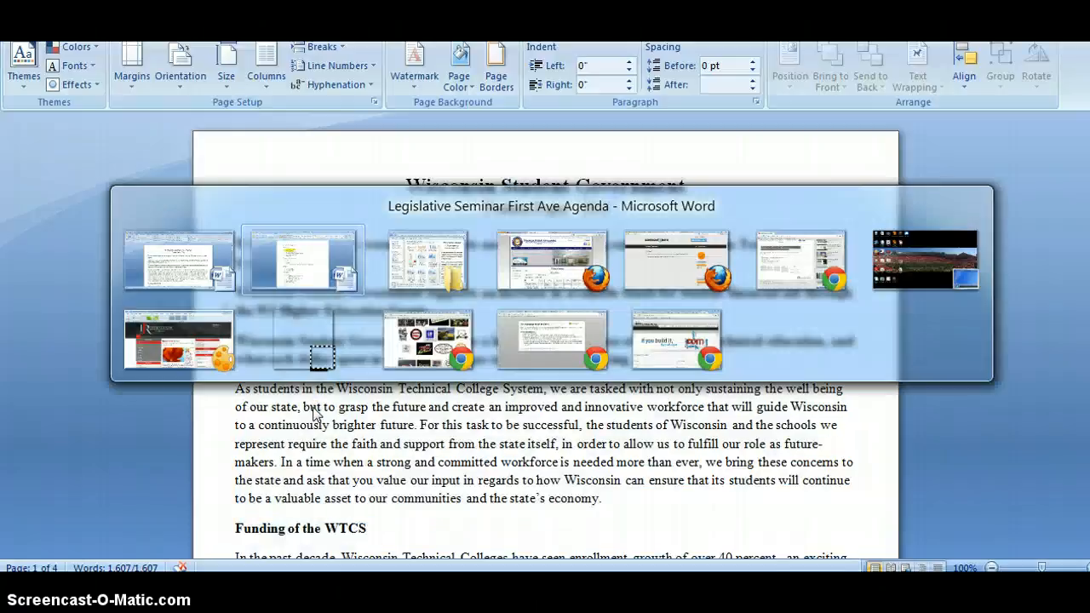
pyautogui.hotkey('alt', 'Tab')
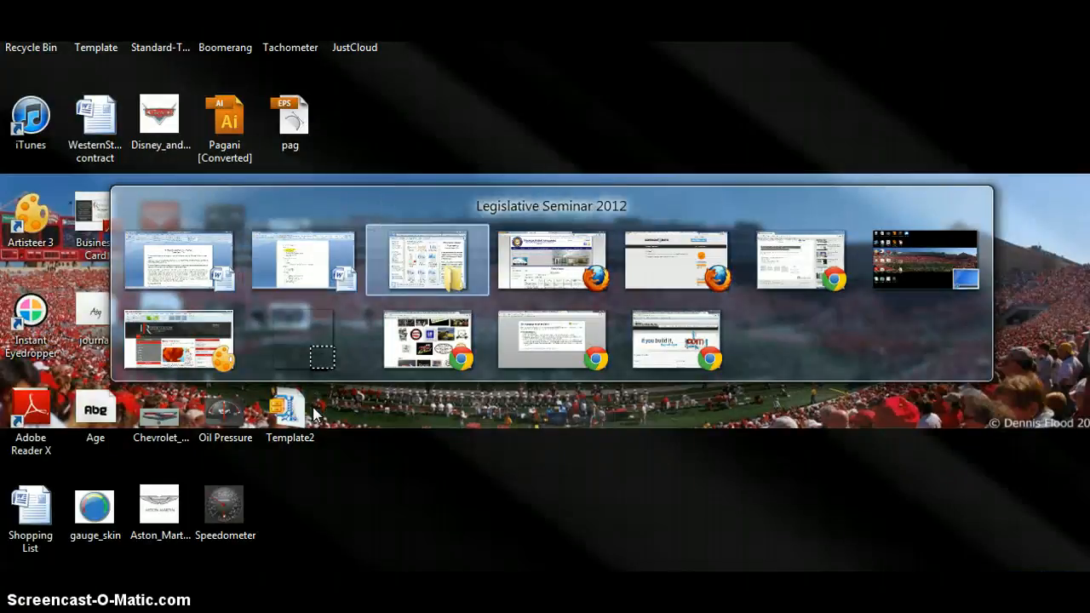
pyautogui.hotkey('alt', 'Tab')
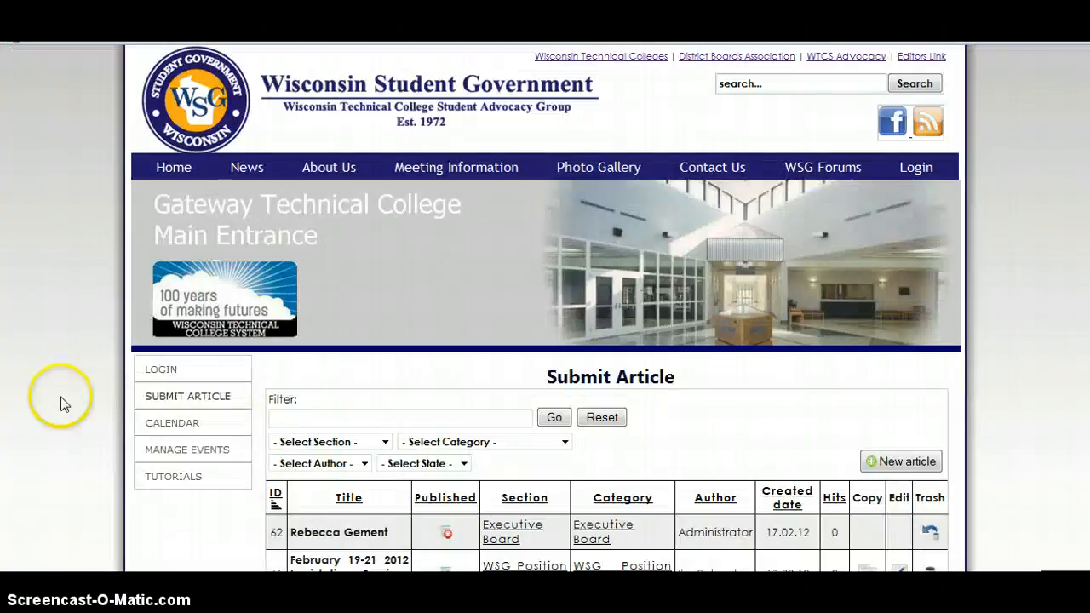
pyautogui.scroll(-3, 61, 401)
pyautogui.click(901, 265)
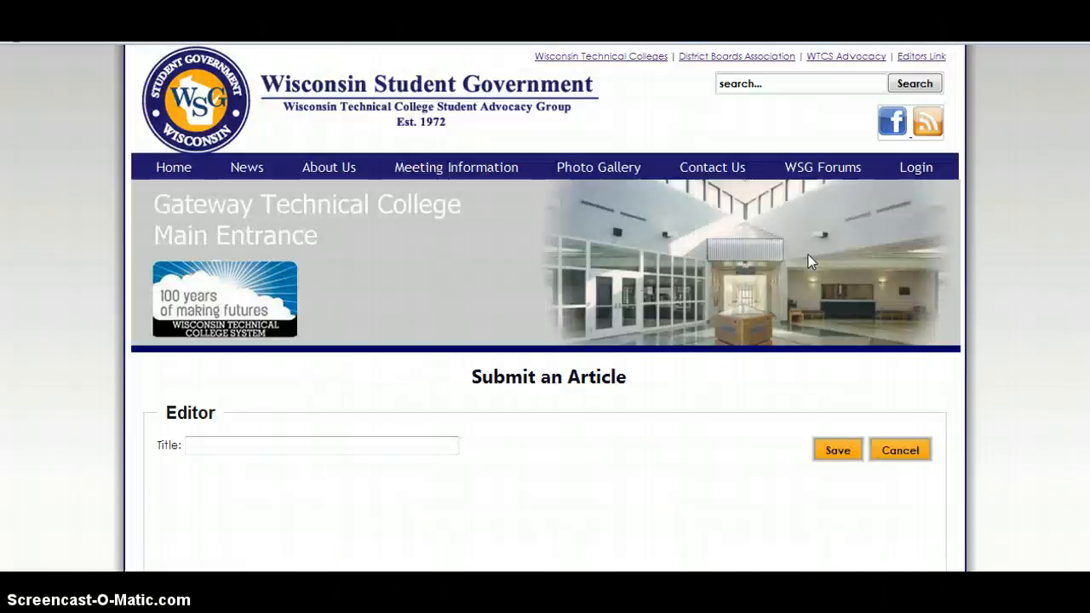
pyautogui.click(512, 374)
pyautogui.scroll(-3, 512, 375)
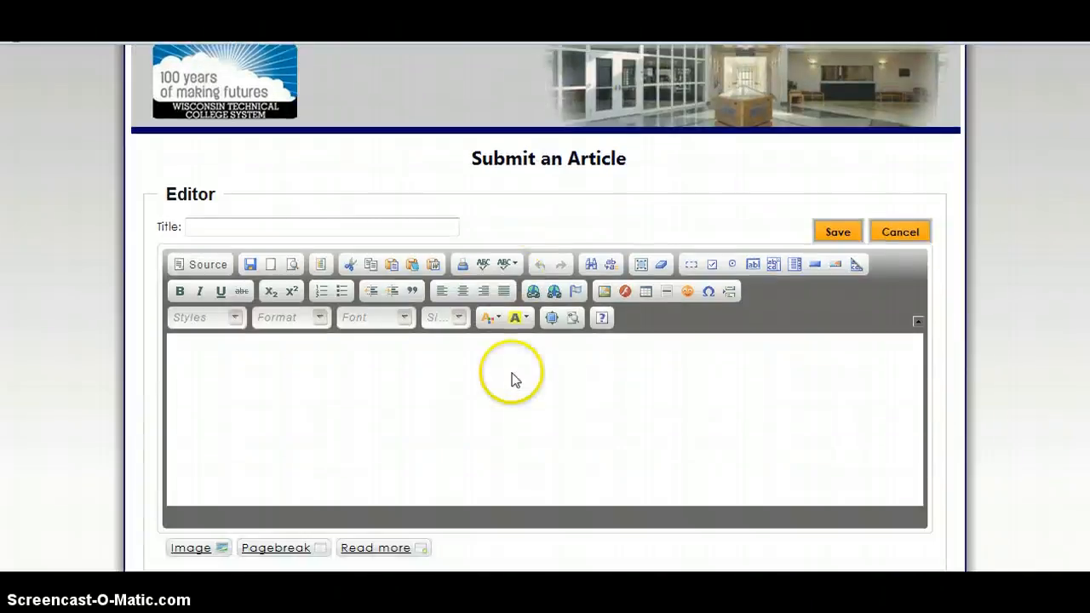
# Step: Insert the copied position paper into the article body with Paste from Word, keeping font face definitions ignored
pyautogui.click(434, 269)
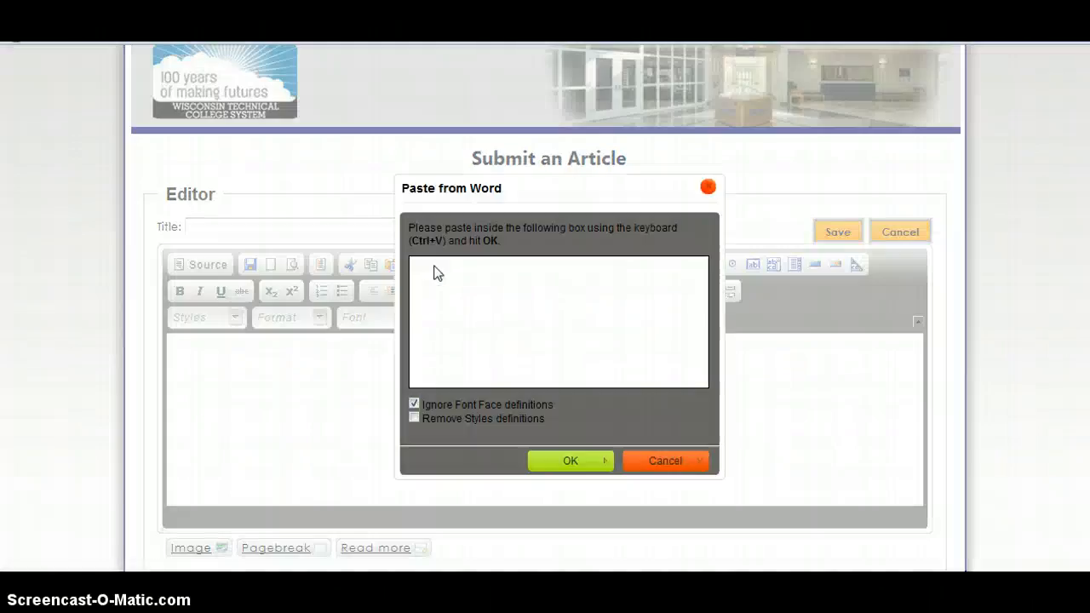
pyautogui.click(439, 276)
pyautogui.hotkey('ctrl', 'v')
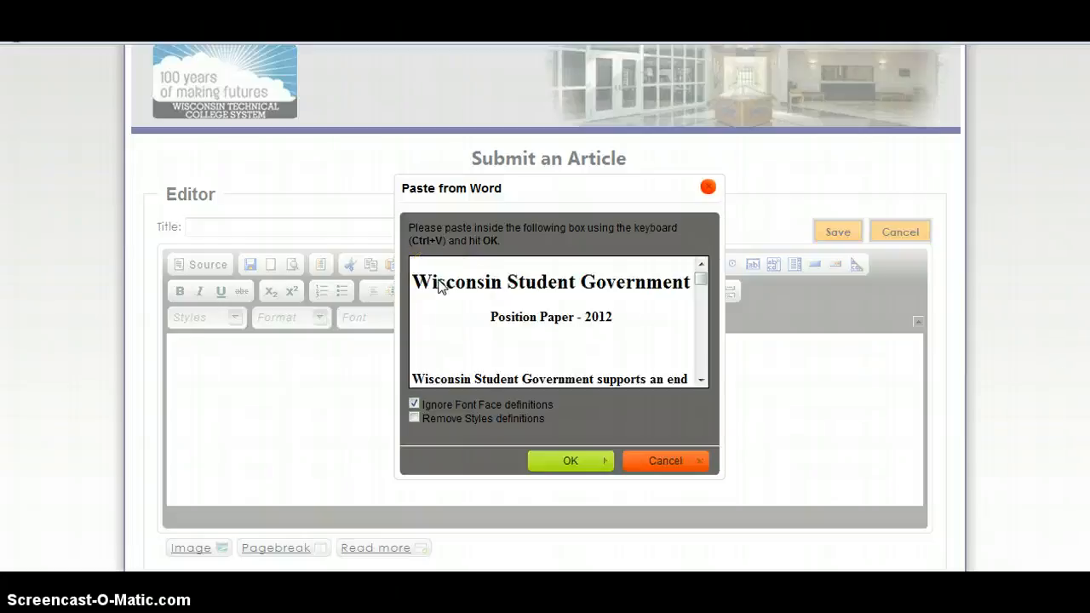
pyautogui.click(560, 461)
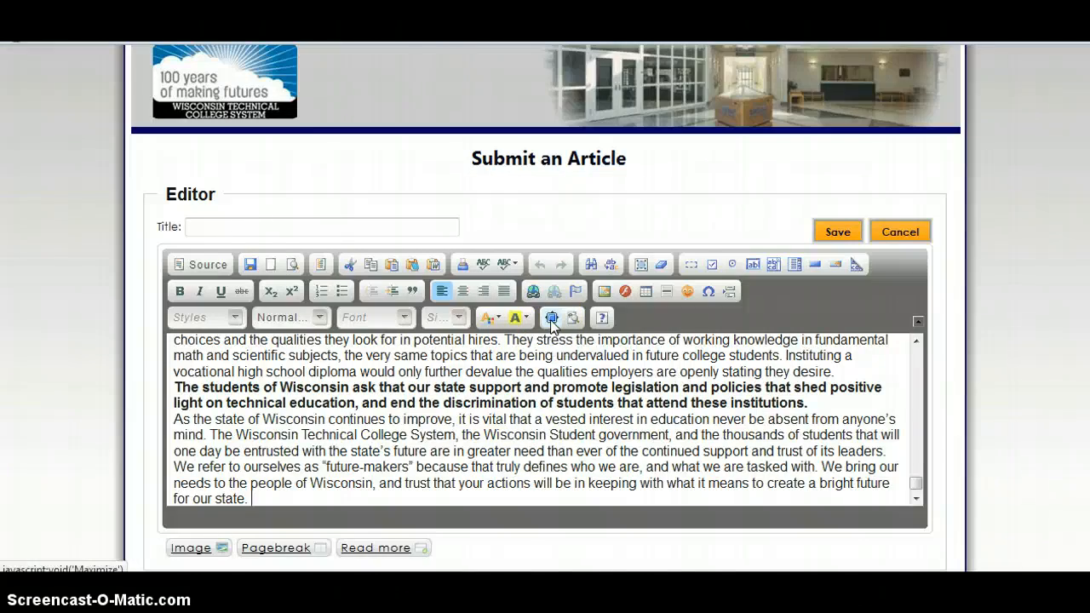
# Step: Maximize the article editor and delete the broken image placeholder below the first Funding of the WTCS paragraph
pyautogui.click(552, 319)
pyautogui.scroll(12, 490, 358)
pyautogui.scroll(2, 490, 358)
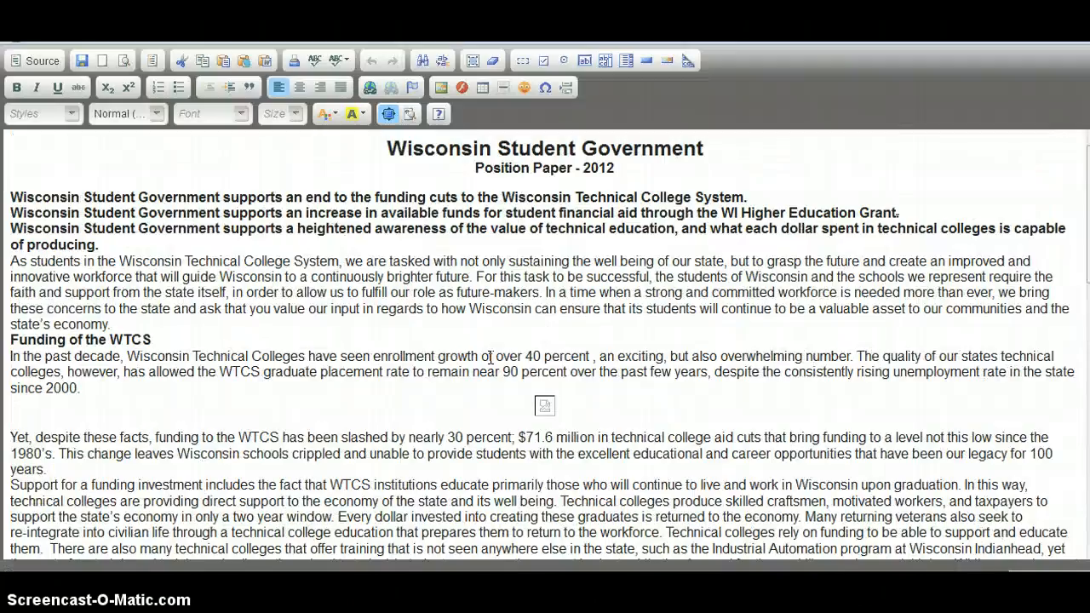
pyautogui.click(543, 408)
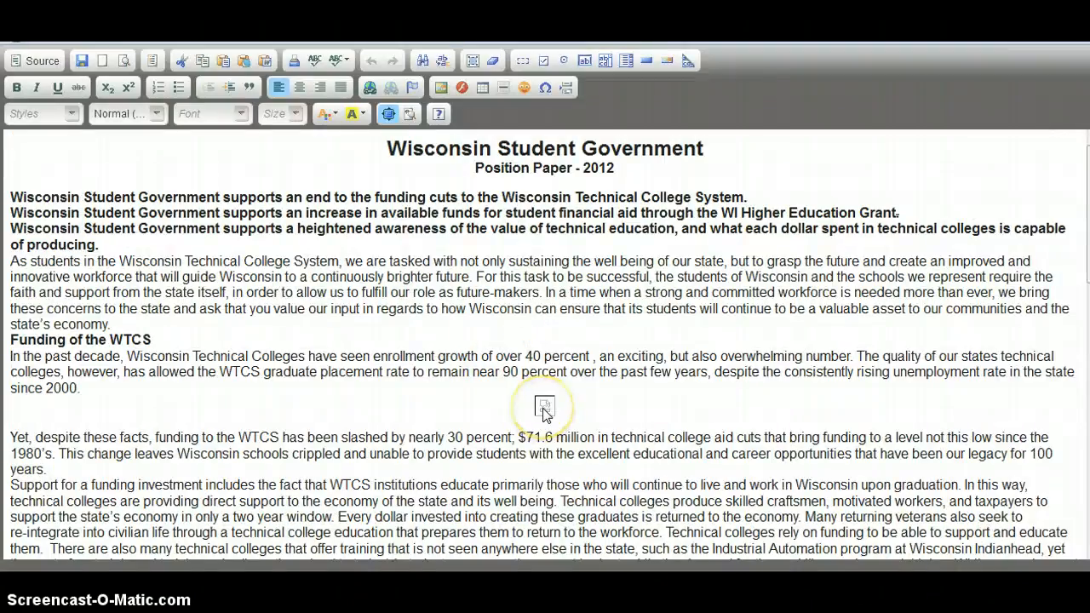
pyautogui.click(543, 408)
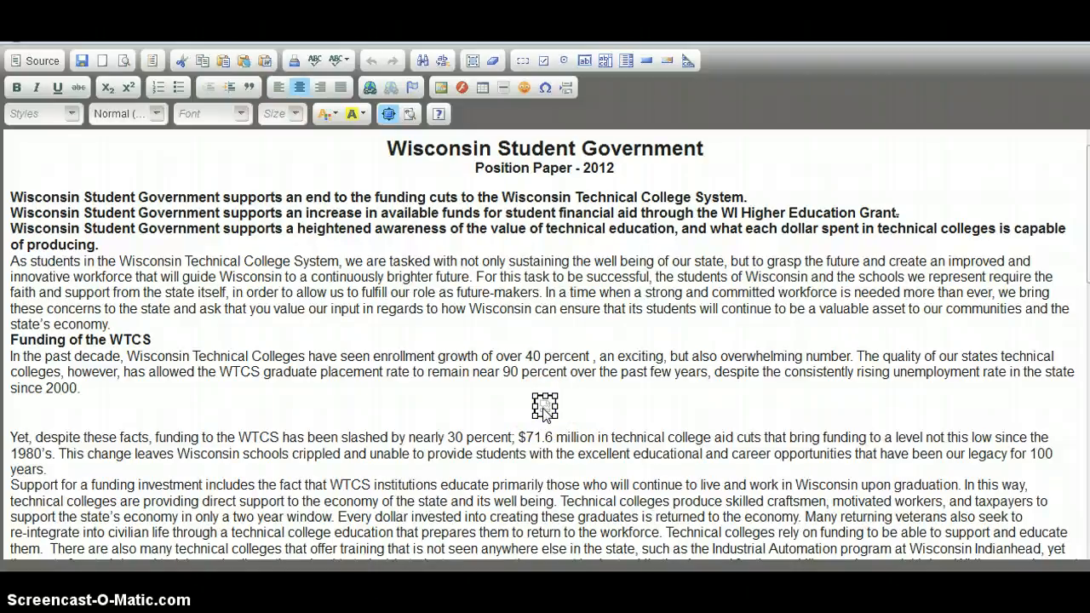
pyautogui.press('Delete')
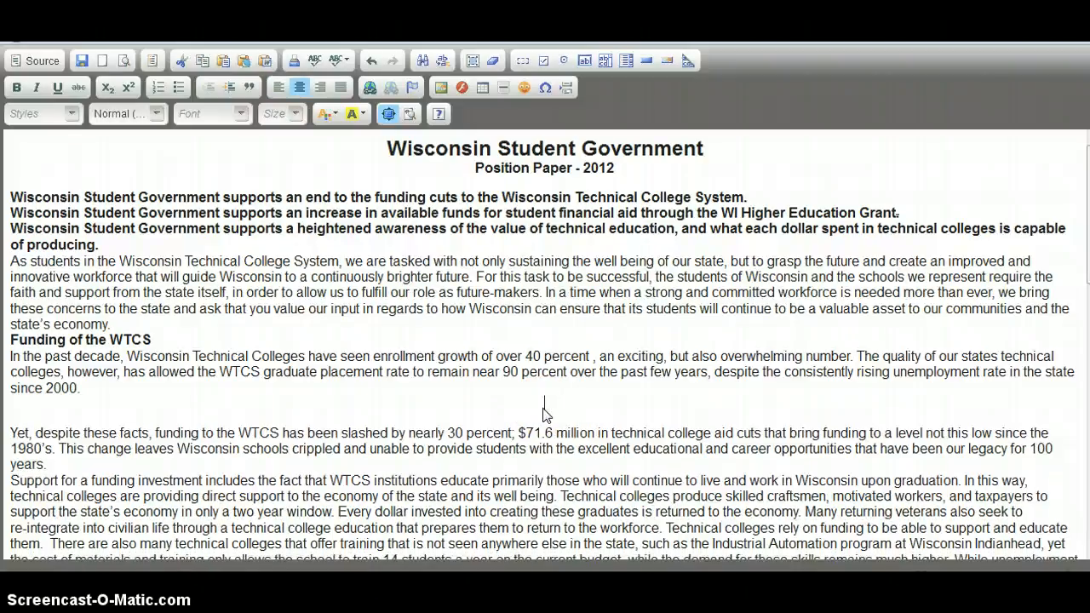
# Step: Choose Leg Policy Image 1 from Documents > Legislative Seminar 2012 as the image to upload below the first Funding of the WTCS paragraph
pyautogui.click(440, 90)
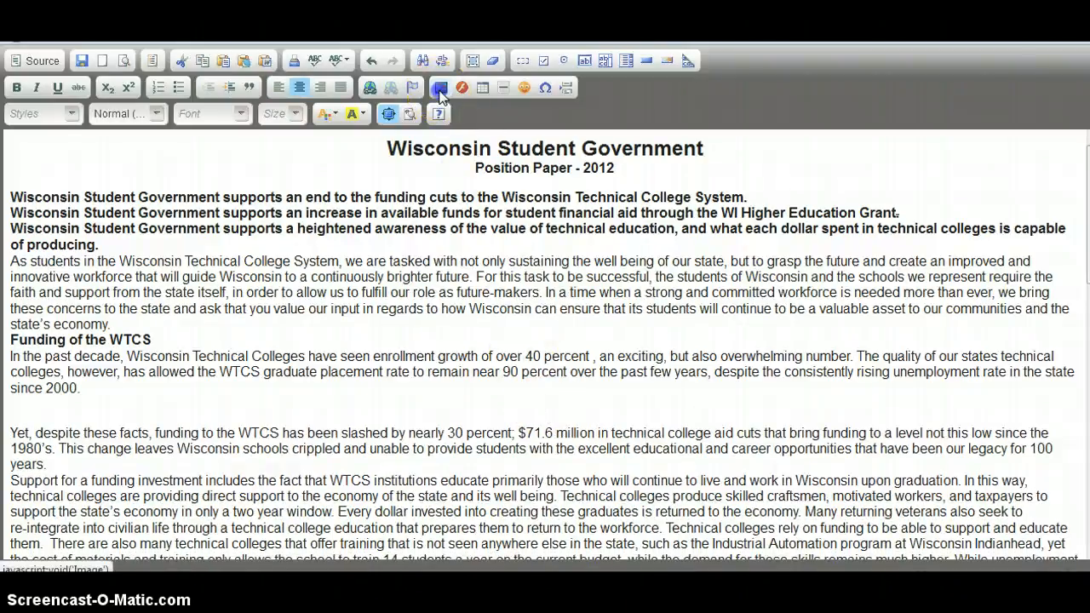
pyautogui.click(502, 177)
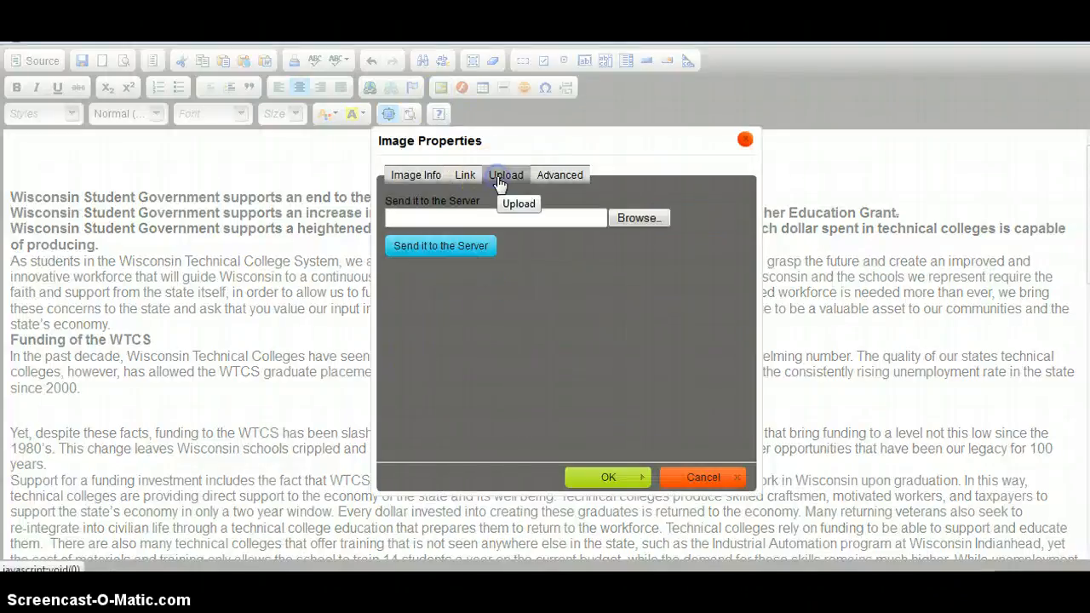
pyautogui.click(622, 218)
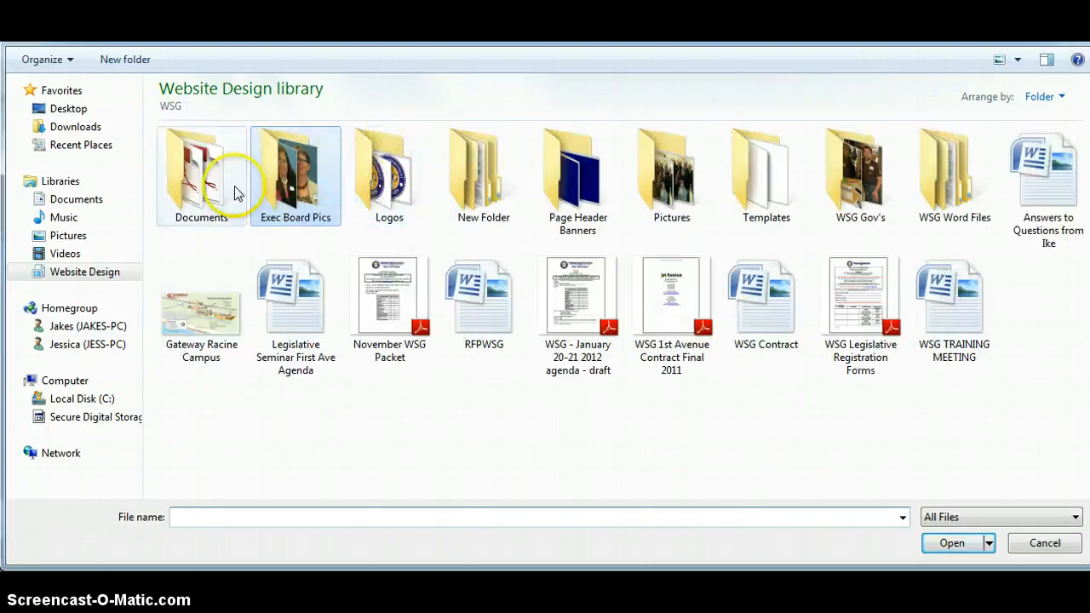
pyautogui.doubleClick(207, 182)
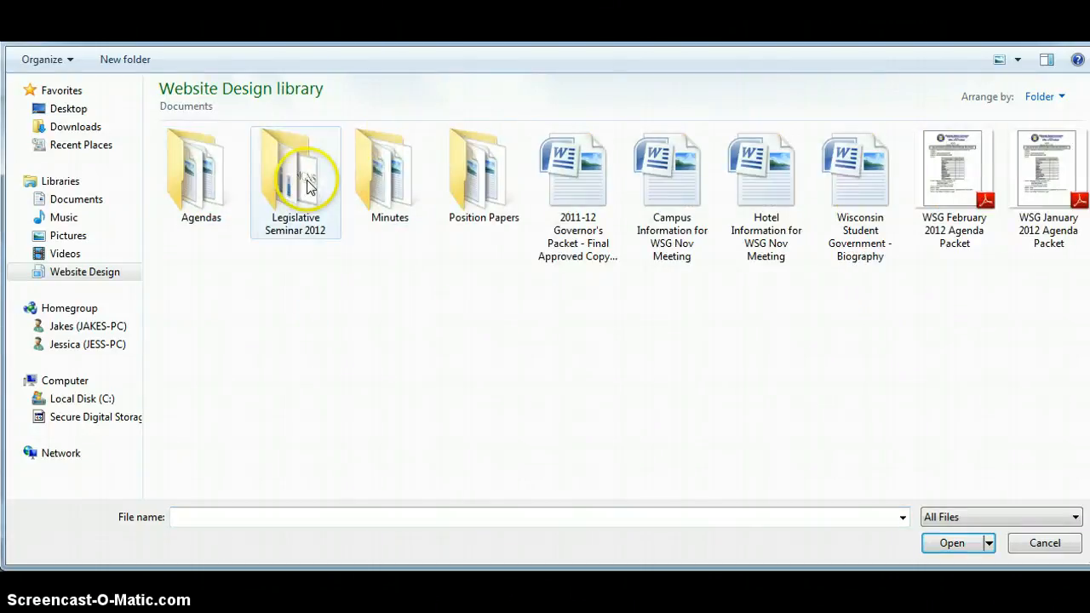
pyautogui.doubleClick(308, 186)
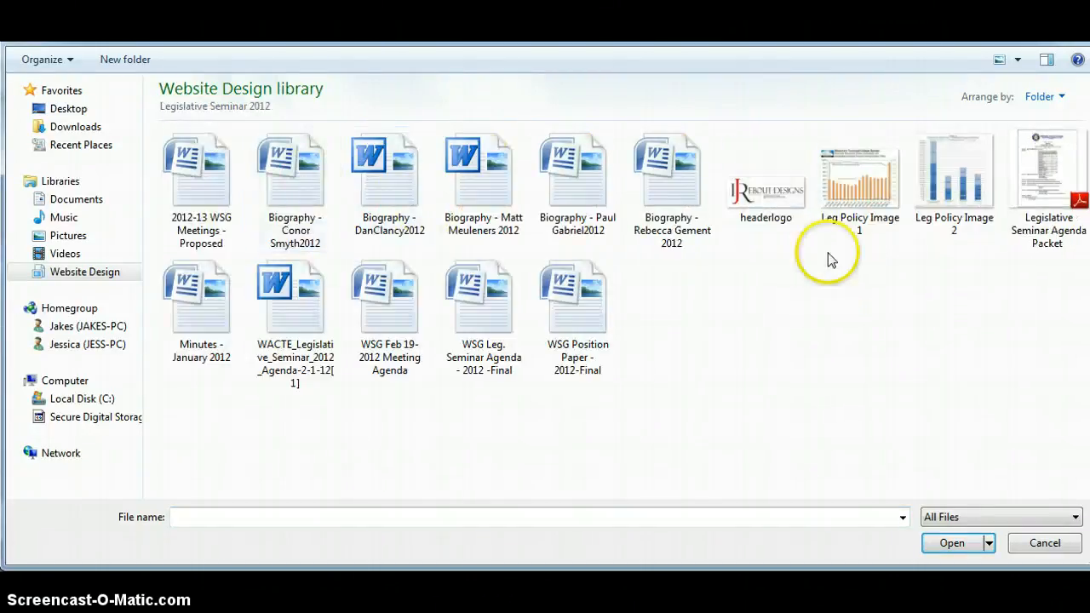
pyautogui.doubleClick(860, 183)
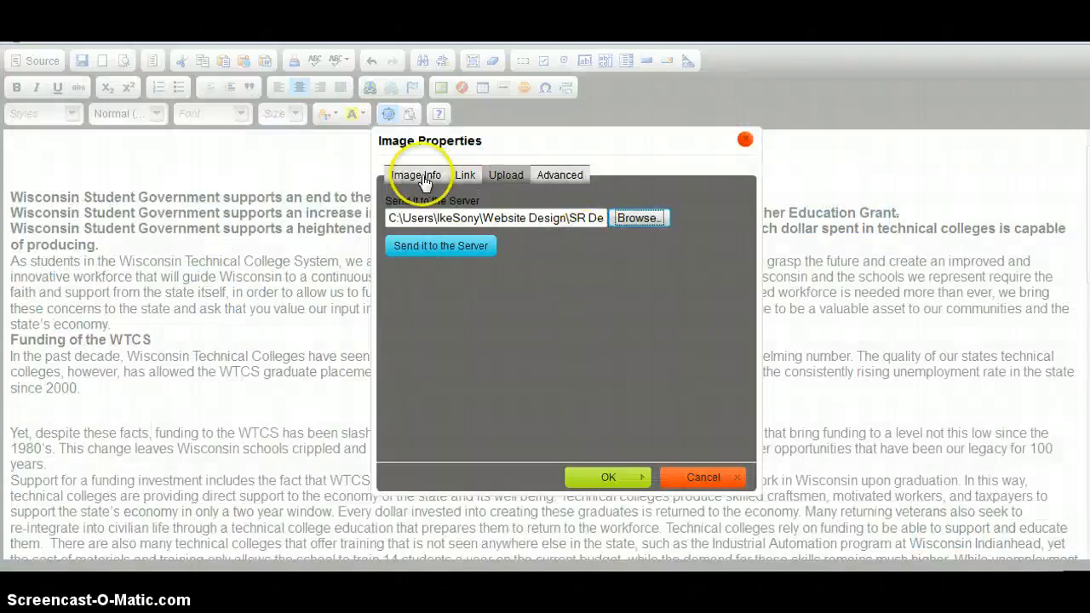
# Step: Send Leg Policy Image 1 to the server and insert it into the article at its original size
pyautogui.click(421, 176)
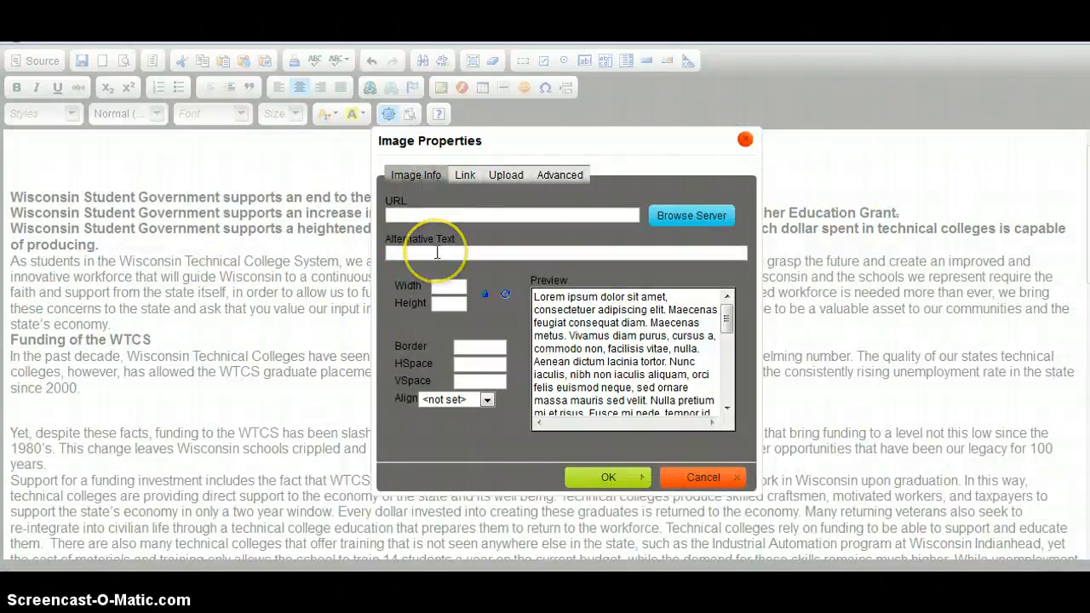
pyautogui.click(505, 177)
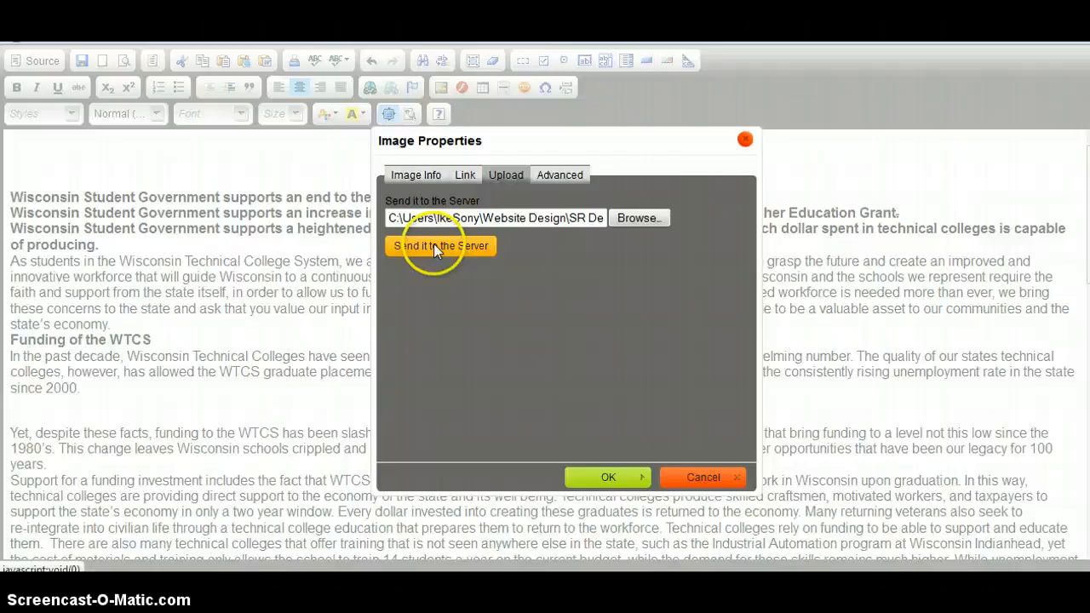
pyautogui.click(434, 246)
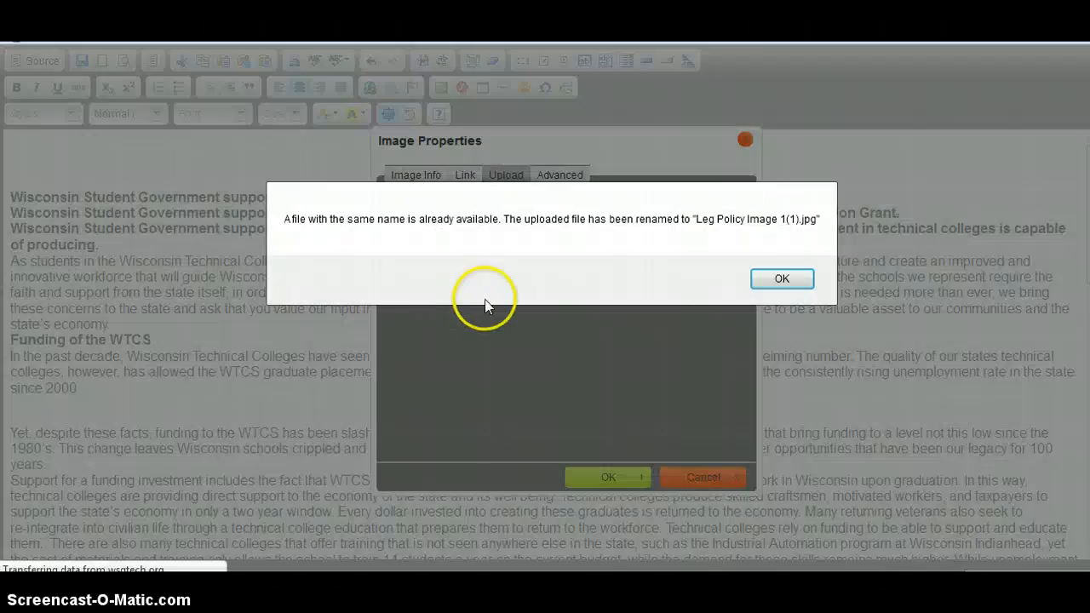
pyautogui.click(784, 278)
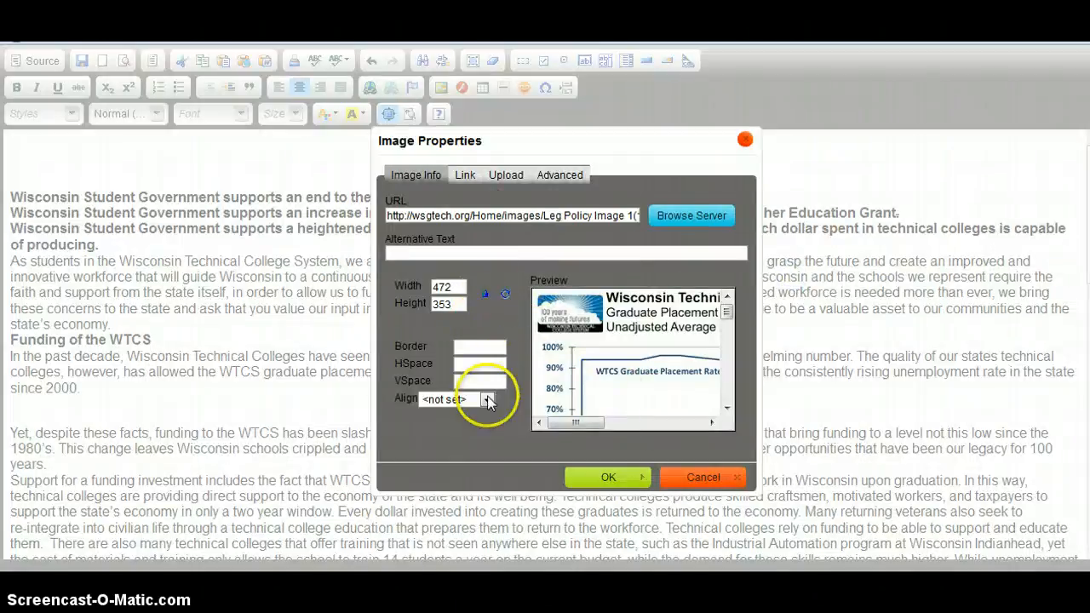
pyautogui.click(637, 477)
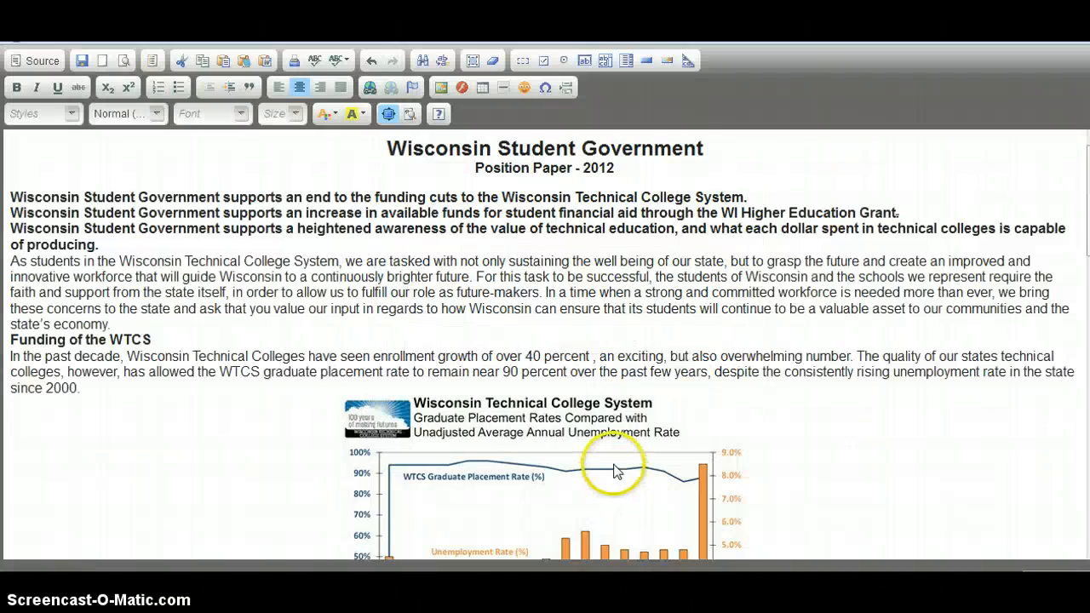
# Step: Delete the broken image placeholder above the paragraph starting "The above chart also displays" under Financial Aid Funding
pyautogui.scroll(-5, 615, 468)
pyautogui.scroll(-5, 614, 468)
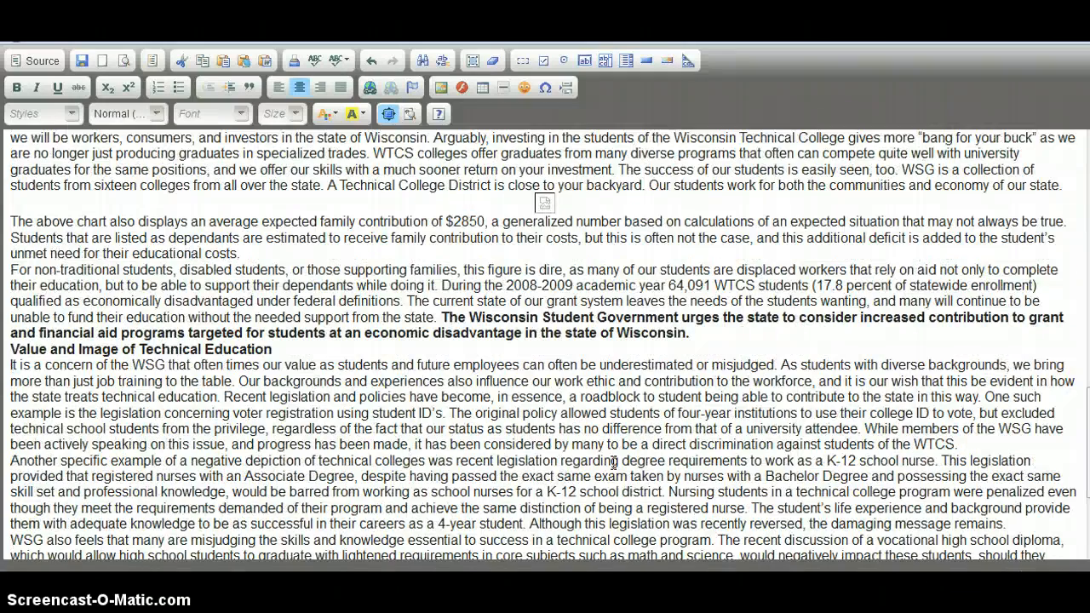
pyautogui.scroll(1, 614, 466)
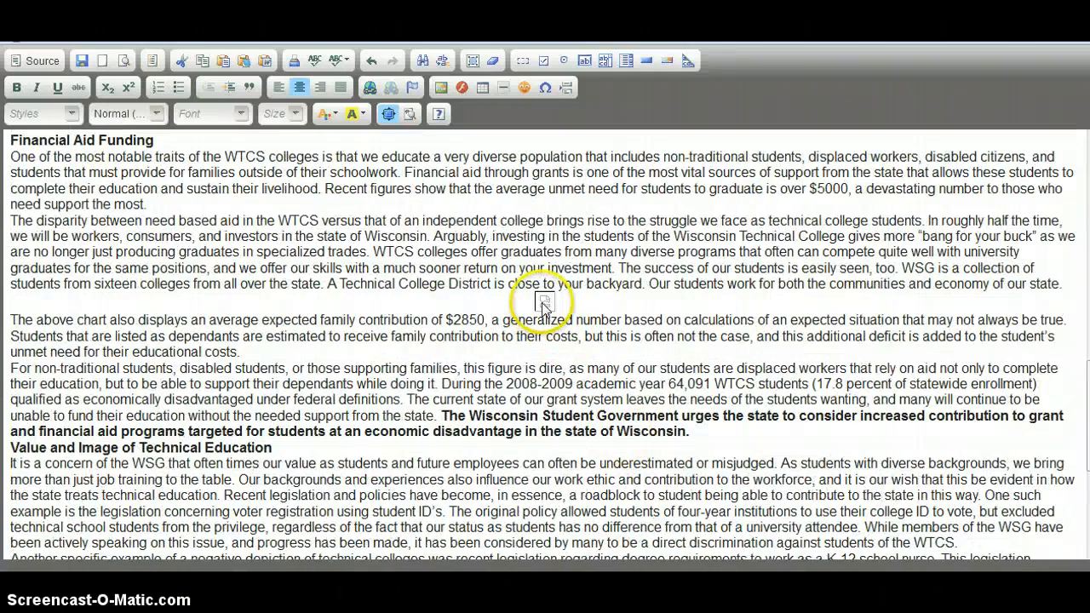
pyautogui.press('Delete')
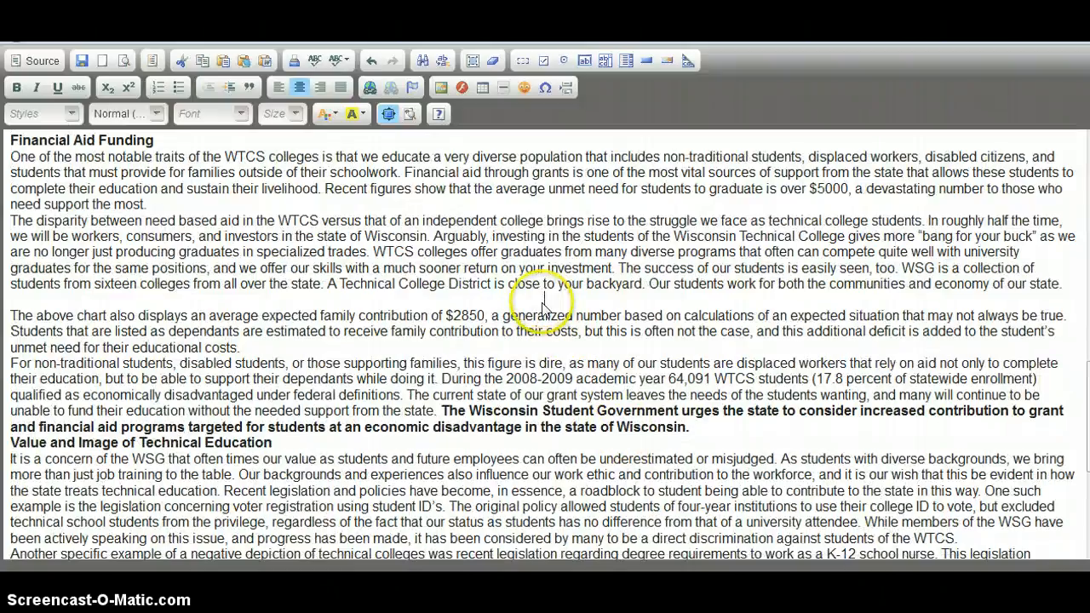
# Step: Upload Leg Policy Image 2 to the server and insert it in place of the deleted Financial Aid Funding placeholder
pyautogui.click(441, 89)
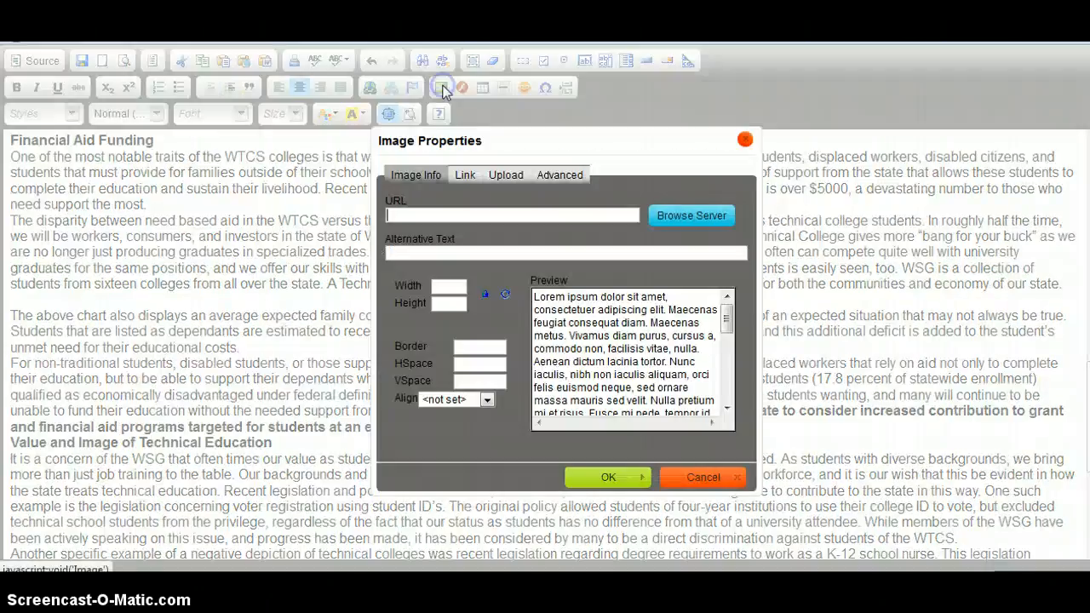
pyautogui.click(506, 175)
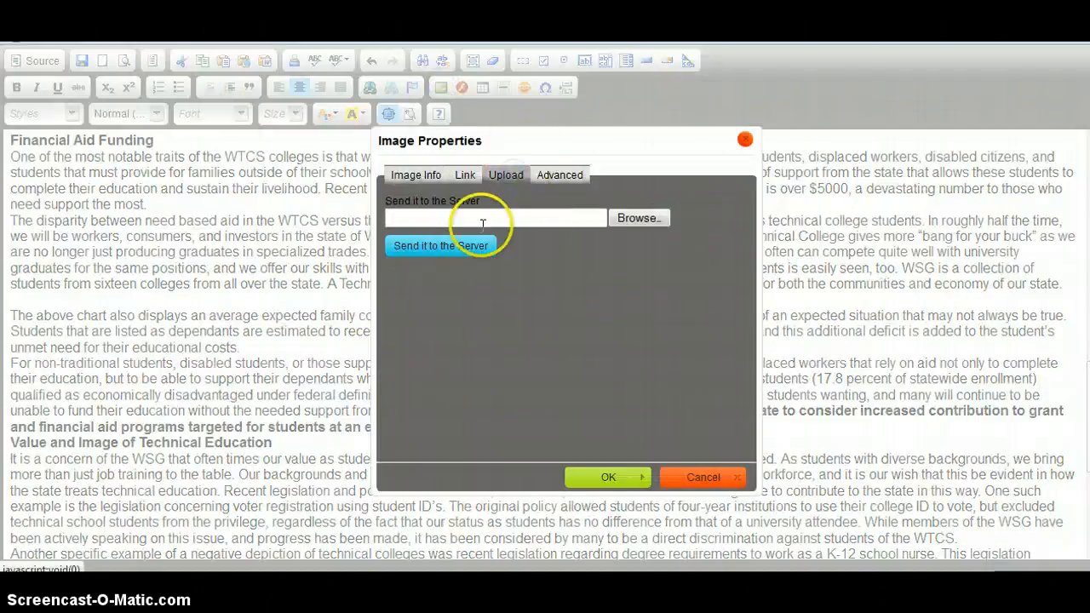
pyautogui.click(630, 218)
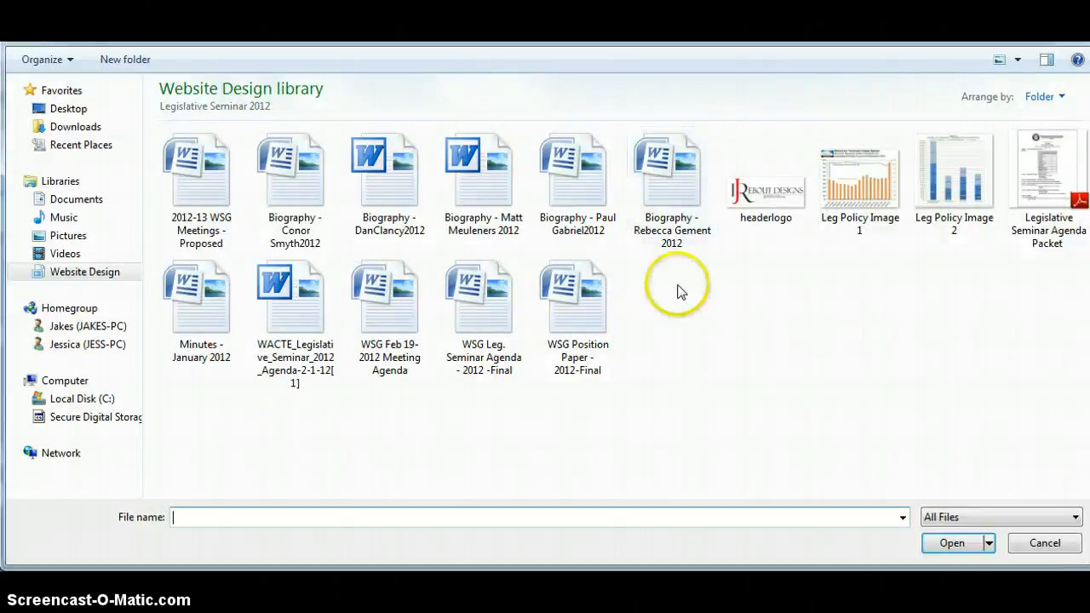
pyautogui.doubleClick(931, 217)
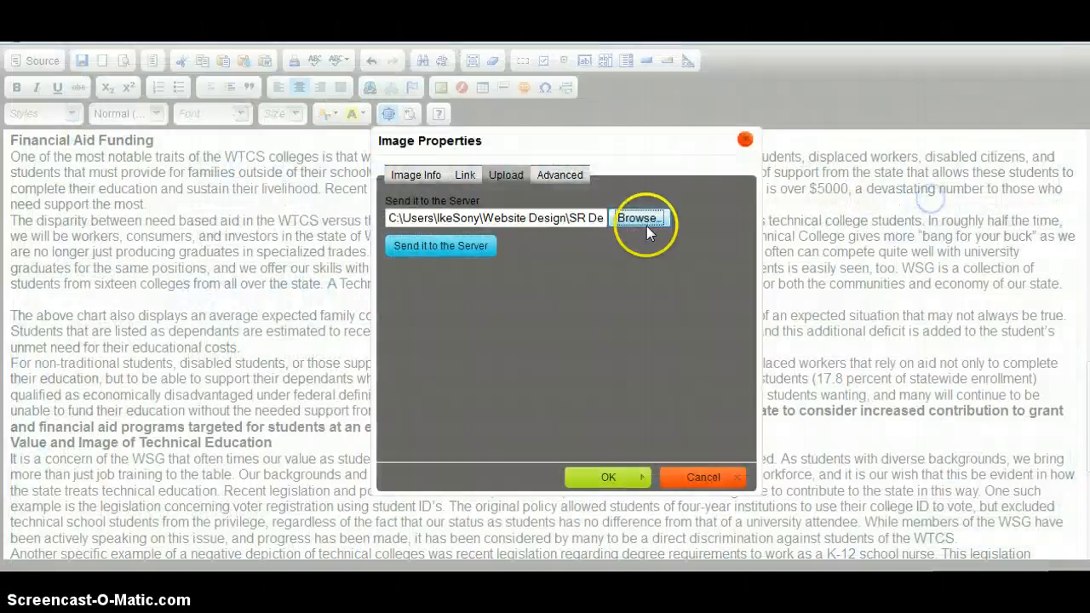
pyautogui.click(473, 244)
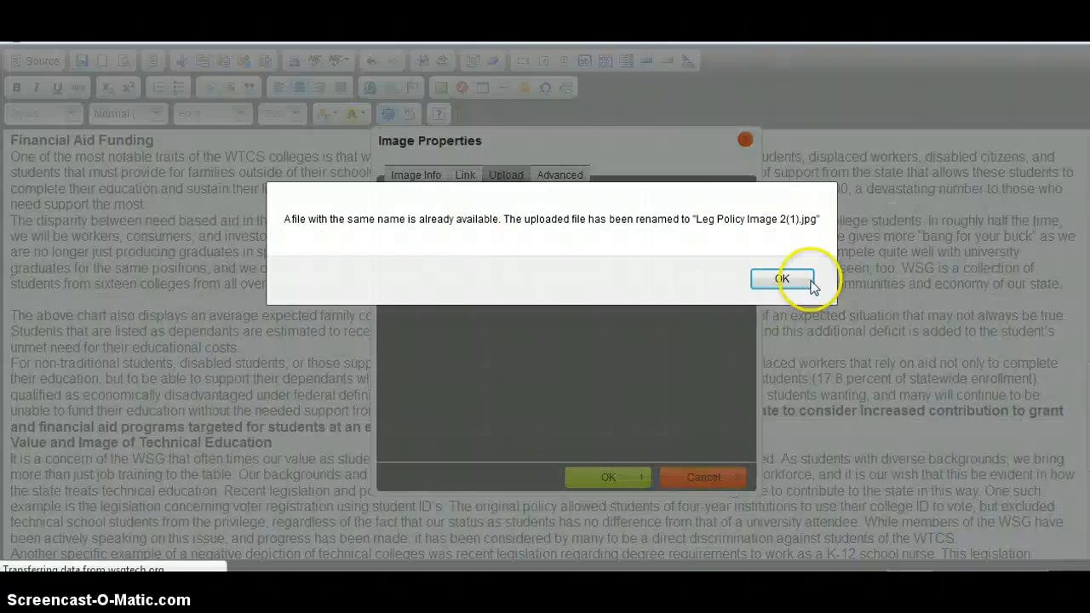
pyautogui.click(782, 278)
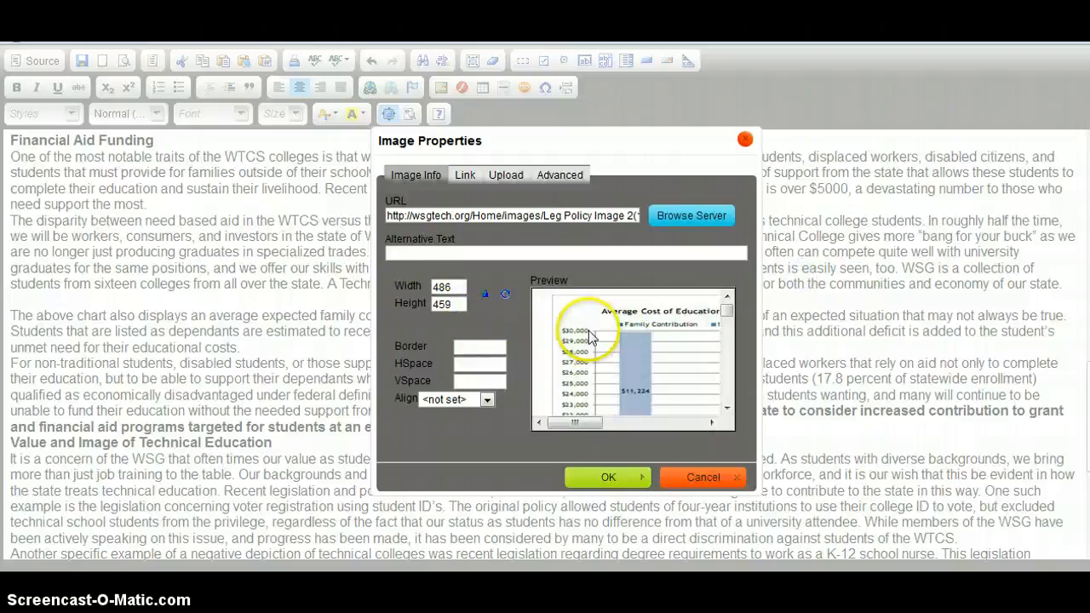
pyautogui.click(577, 473)
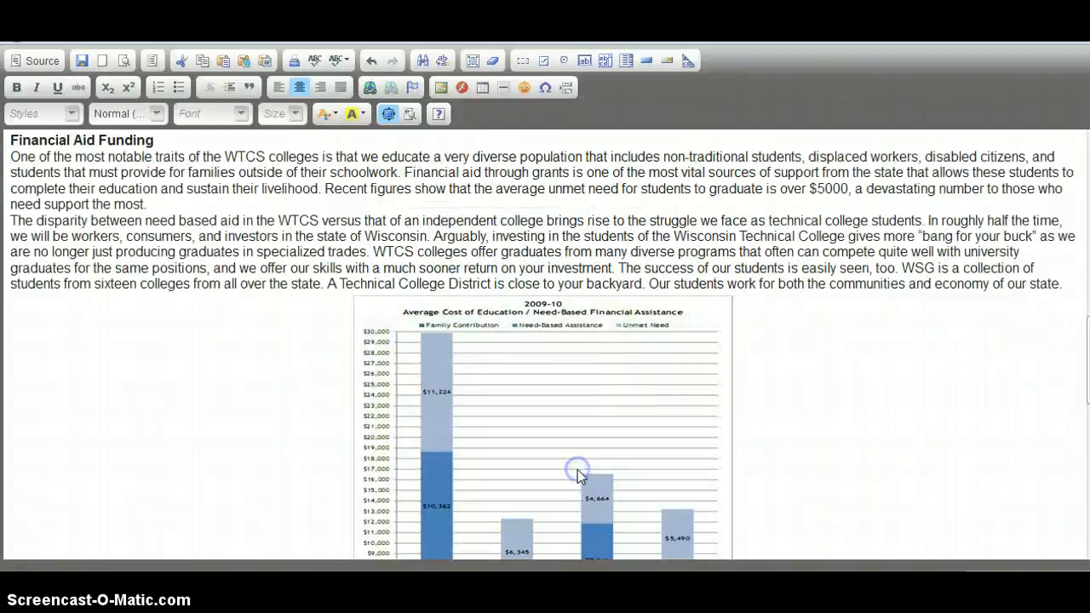
# Step: Set the graduate placement rates chart's alignment to Left and its HSpace to 15 so the text wraps beside it
pyautogui.scroll(-5, 567, 454)
pyautogui.scroll(3, 553, 419)
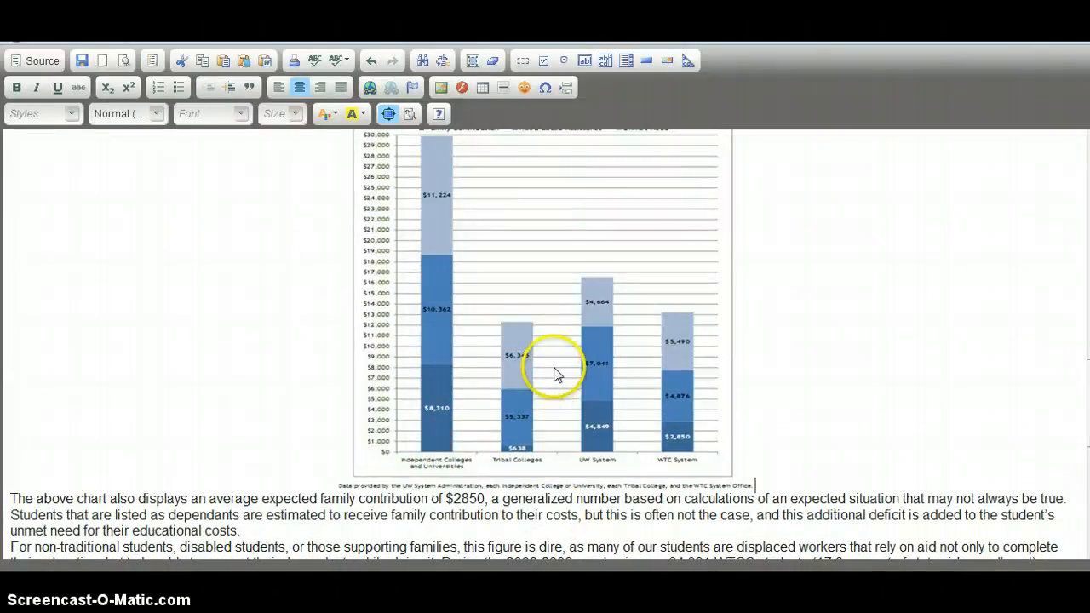
pyautogui.scroll(3, 554, 372)
pyautogui.scroll(-3, 554, 372)
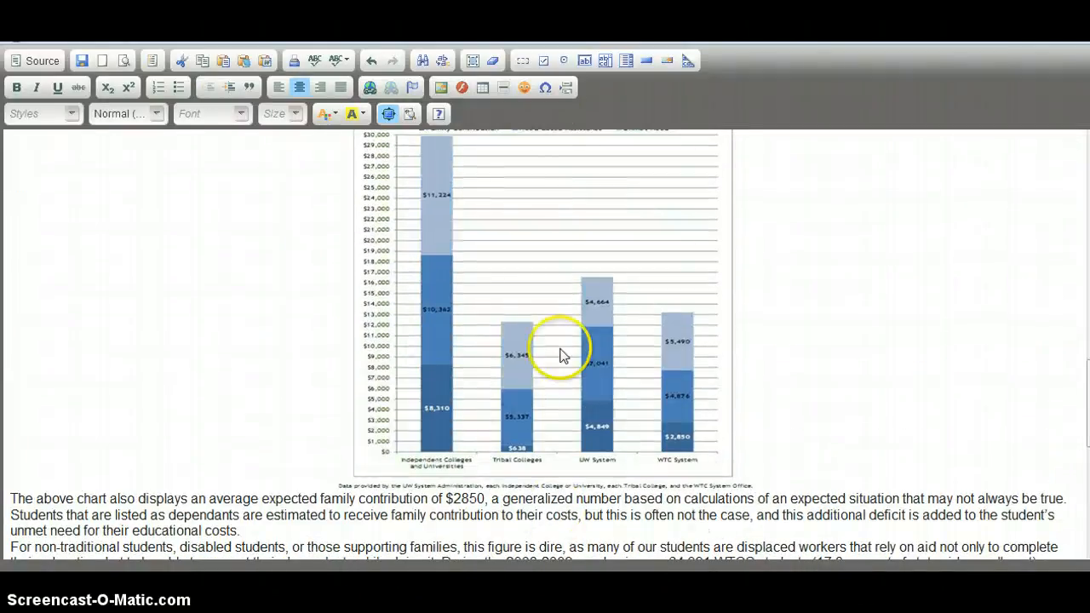
pyautogui.scroll(-5, 554, 304)
pyautogui.scroll(2, 553, 304)
pyautogui.scroll(-4, 554, 304)
pyautogui.click(553, 304)
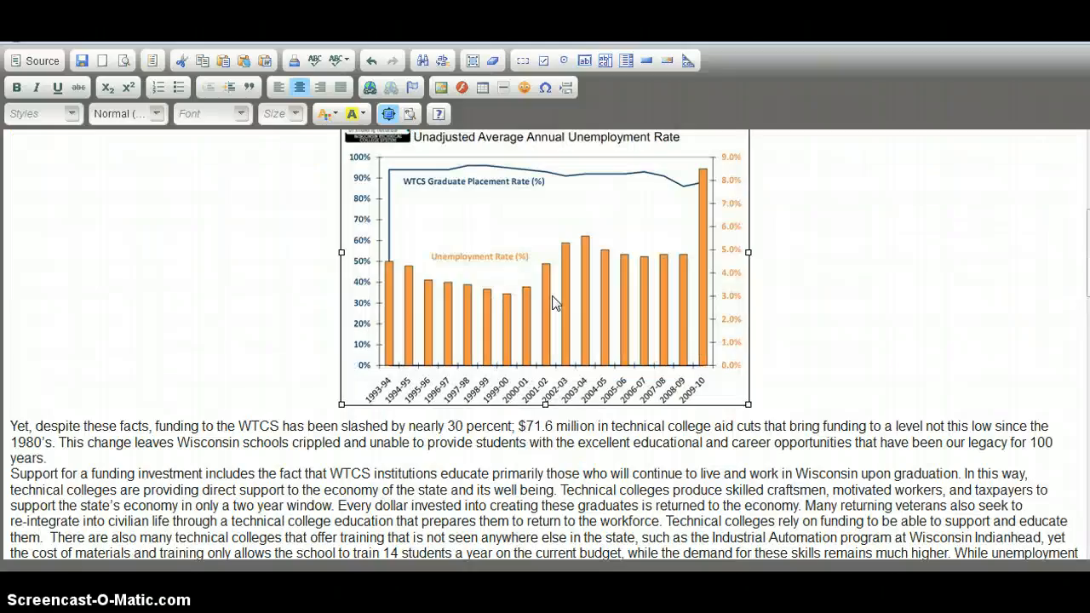
pyautogui.click(440, 88)
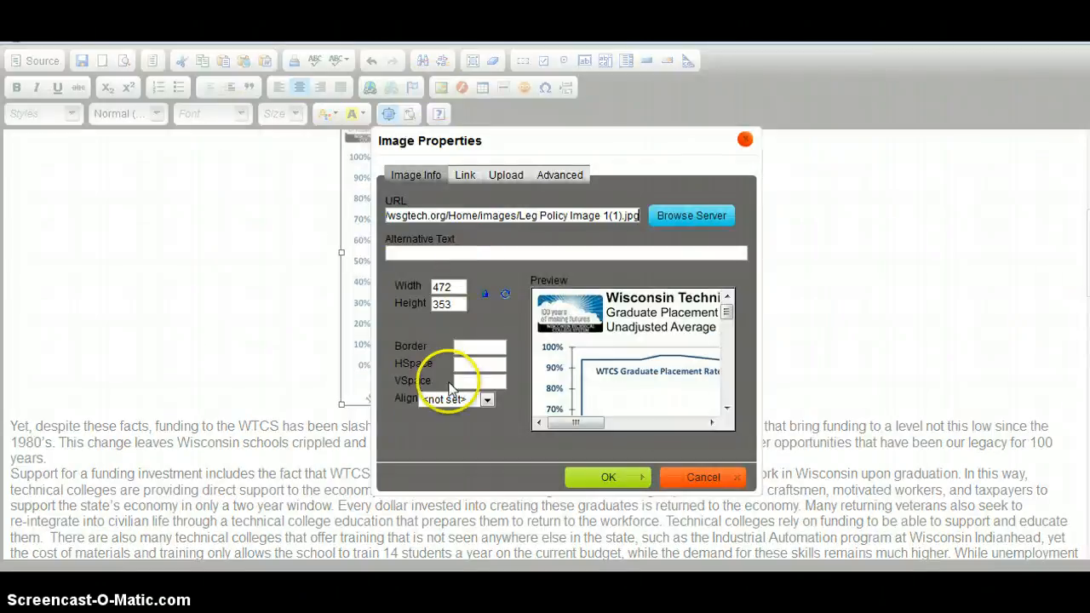
pyautogui.click(451, 398)
pyautogui.click(442, 425)
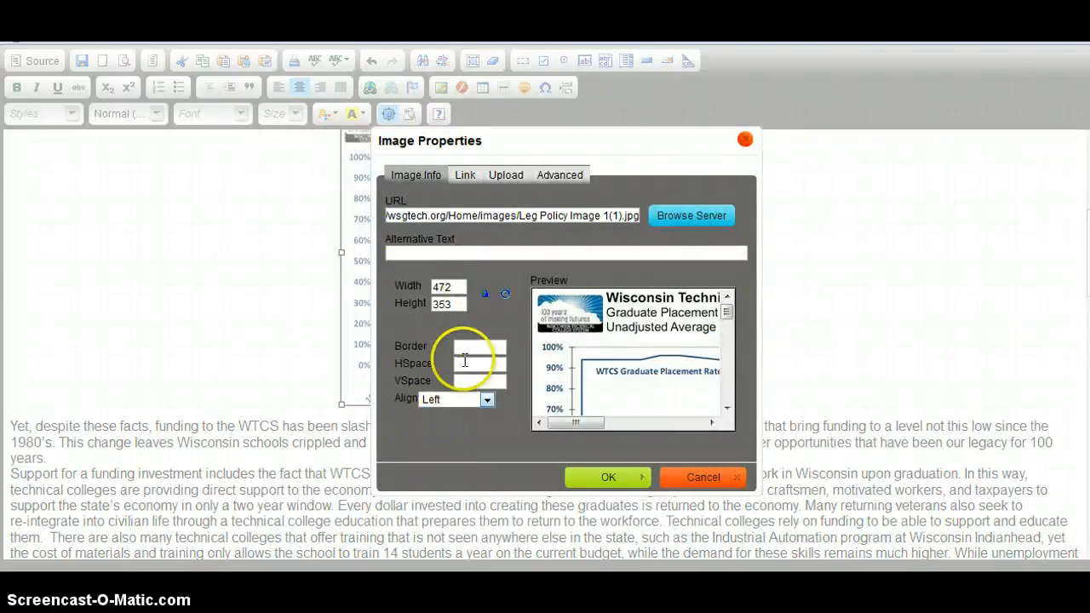
pyautogui.click(464, 361)
pyautogui.write('10')
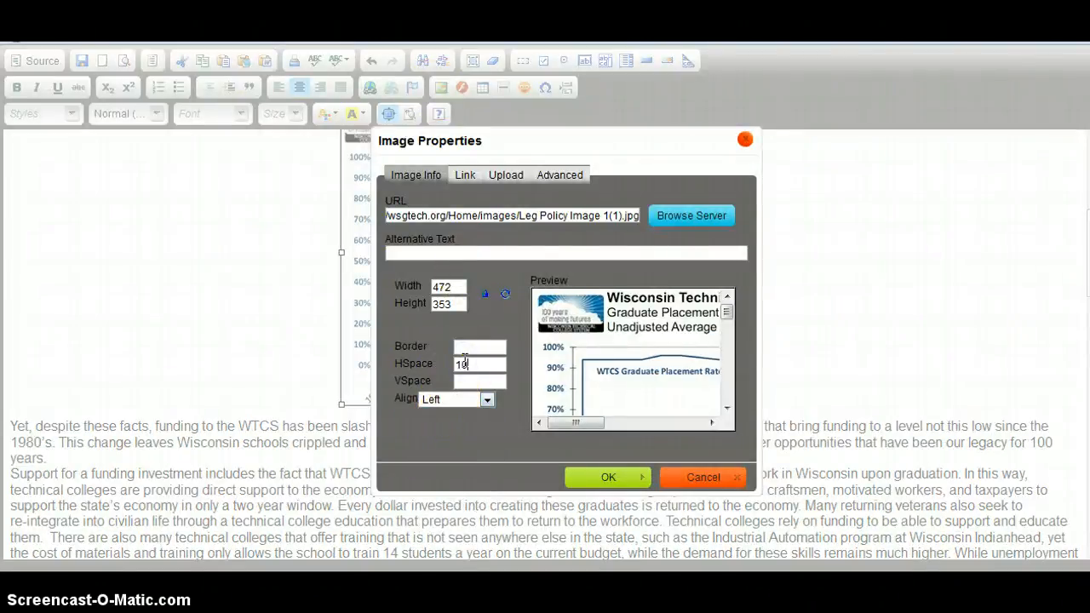
pyautogui.write('8')
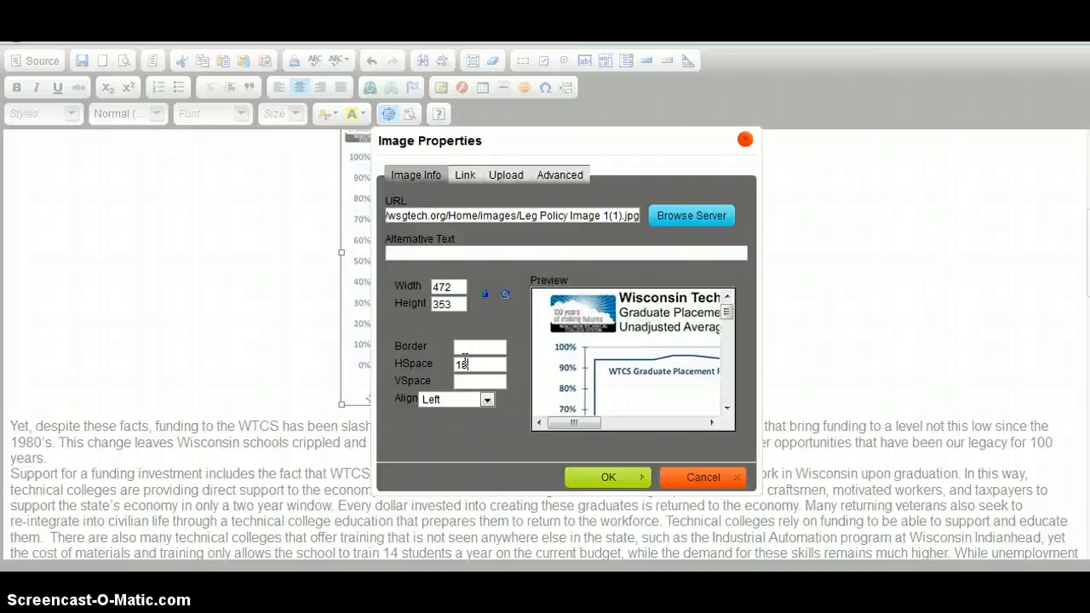
pyautogui.click(581, 475)
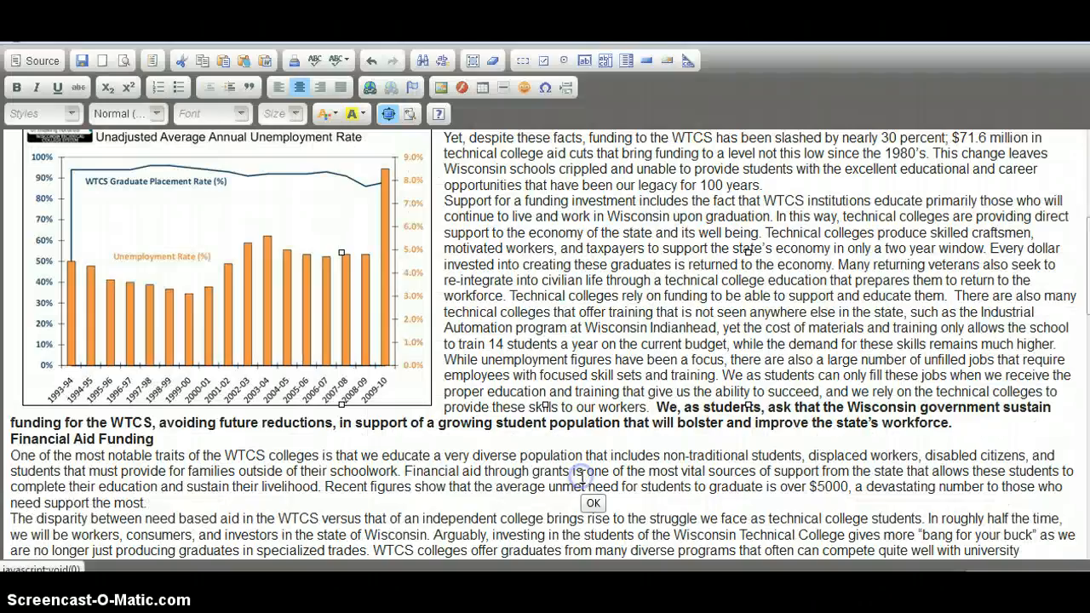
# Step: Set the Average Cost of Education chart's HSpace to 15 and its alignment to Left
pyautogui.scroll(3, 570, 477)
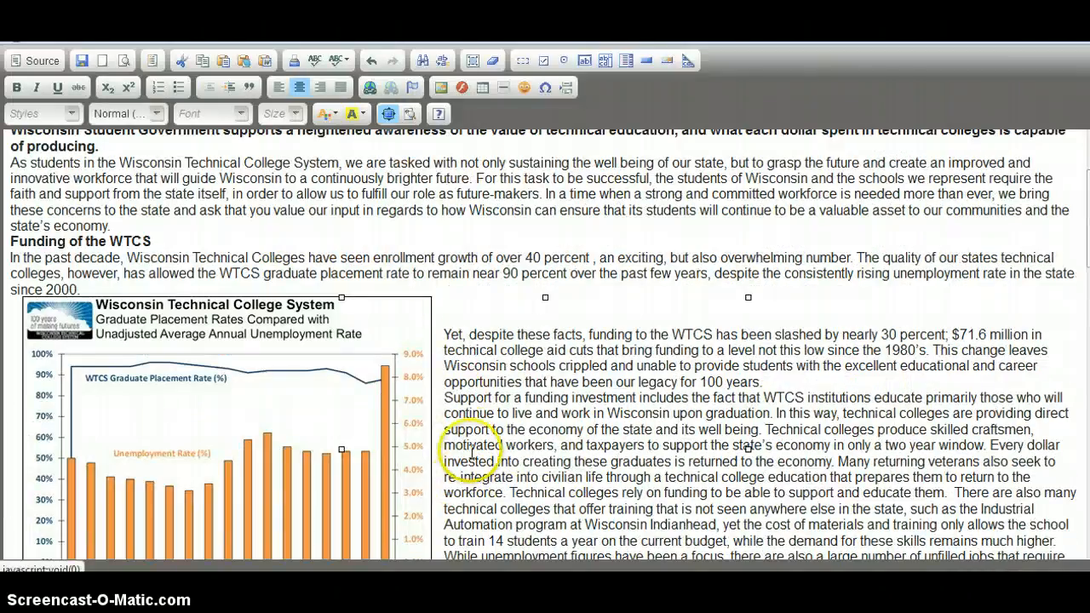
pyautogui.scroll(-8, 475, 443)
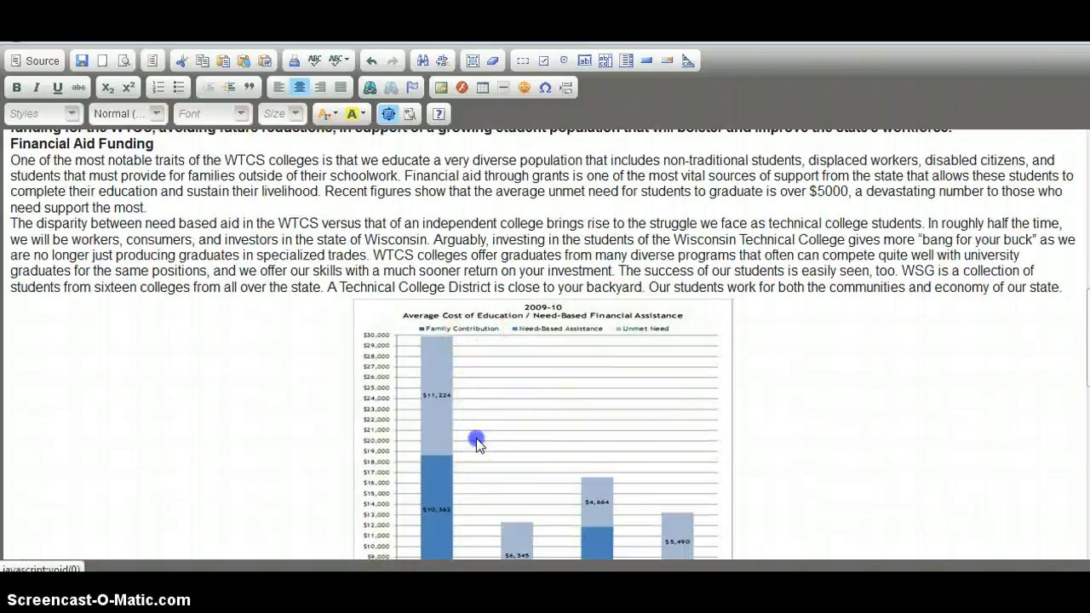
pyautogui.click(476, 438)
pyautogui.click(440, 87)
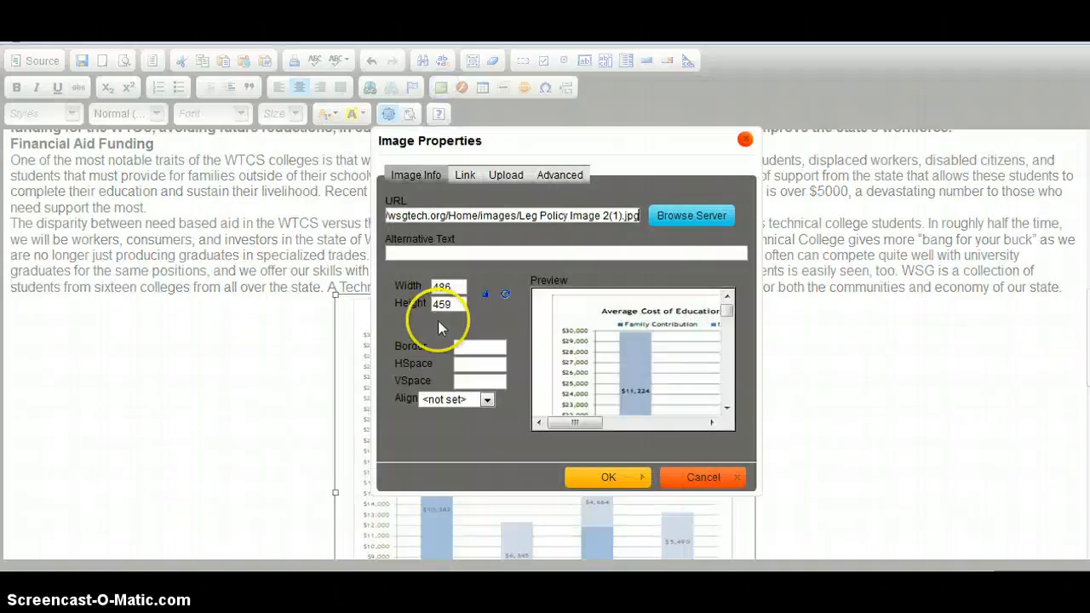
pyautogui.click(460, 364)
pyautogui.write('15')
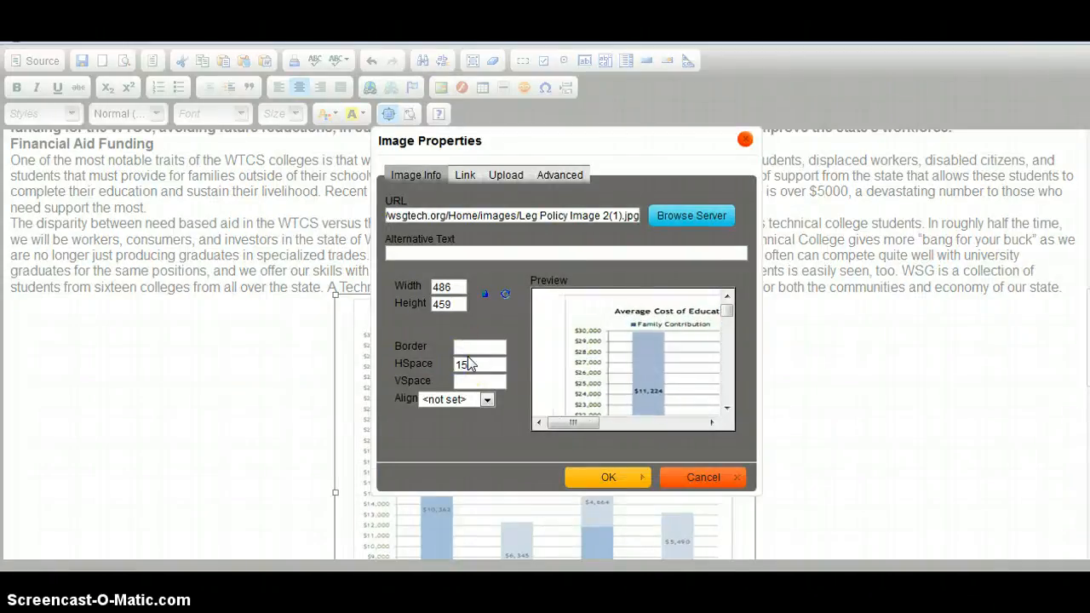
pyautogui.click(487, 399)
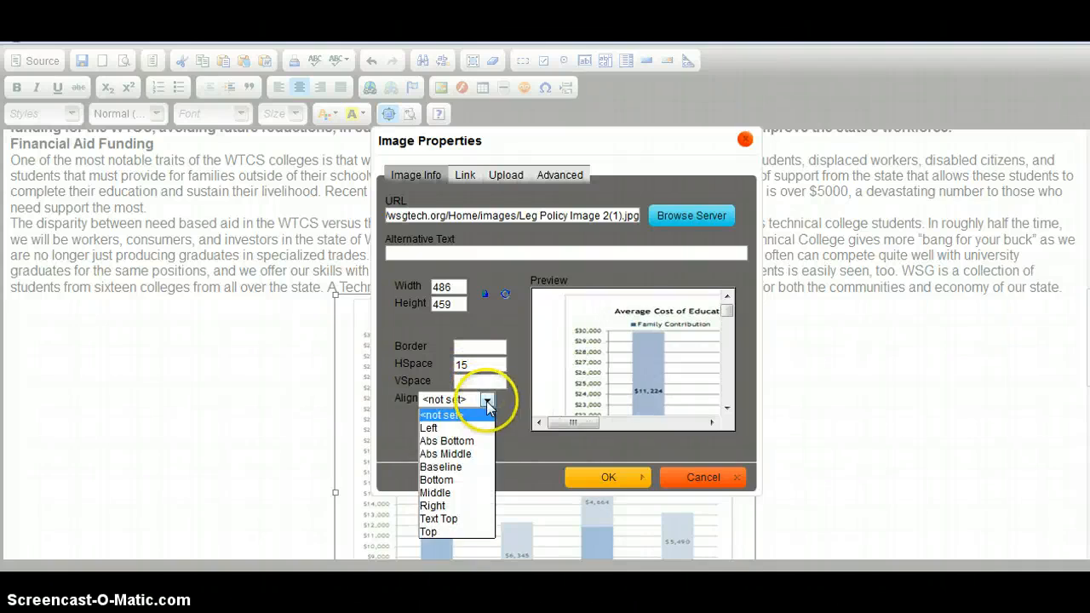
pyautogui.click(476, 429)
pyautogui.click(575, 475)
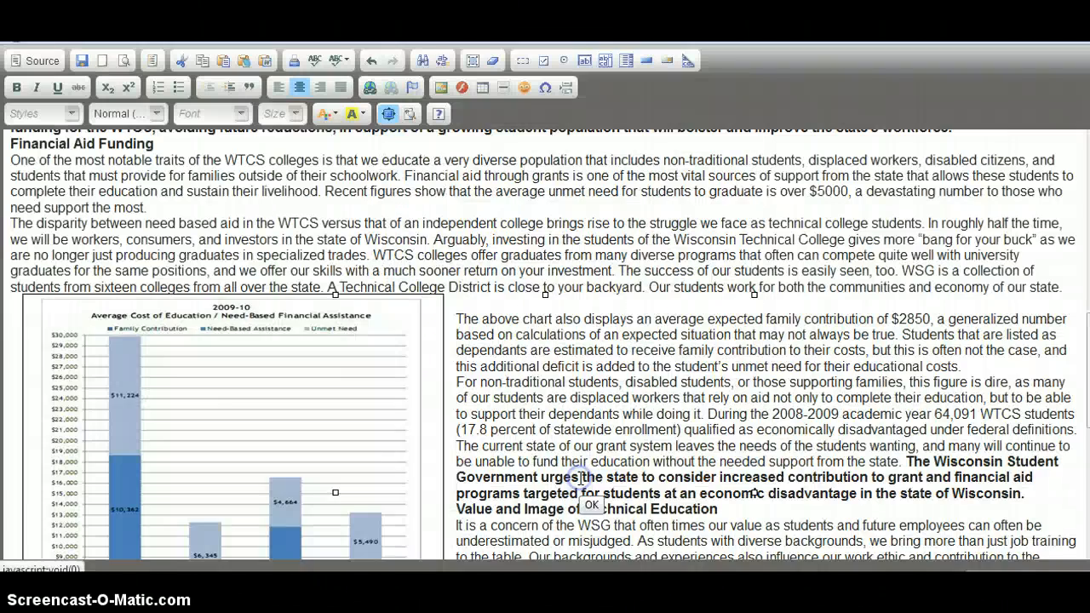
# Step: Add two blank lines between the paragraph ending "since 2000." and the graduate placement rates chart
pyautogui.scroll(2, 525, 443)
pyautogui.scroll(8, 525, 444)
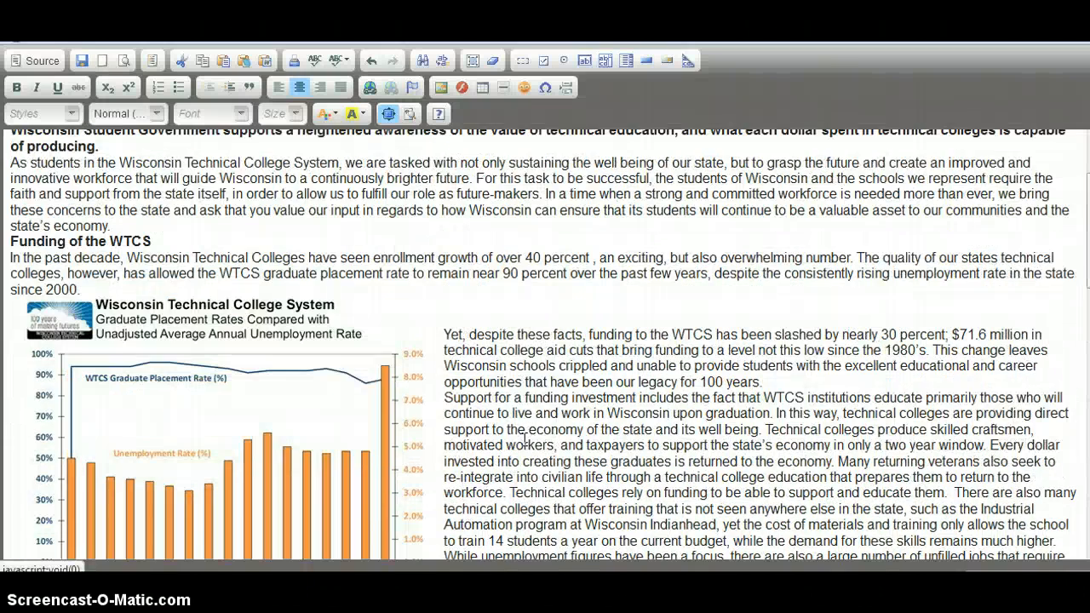
pyautogui.click(191, 292)
pyautogui.press('Return')
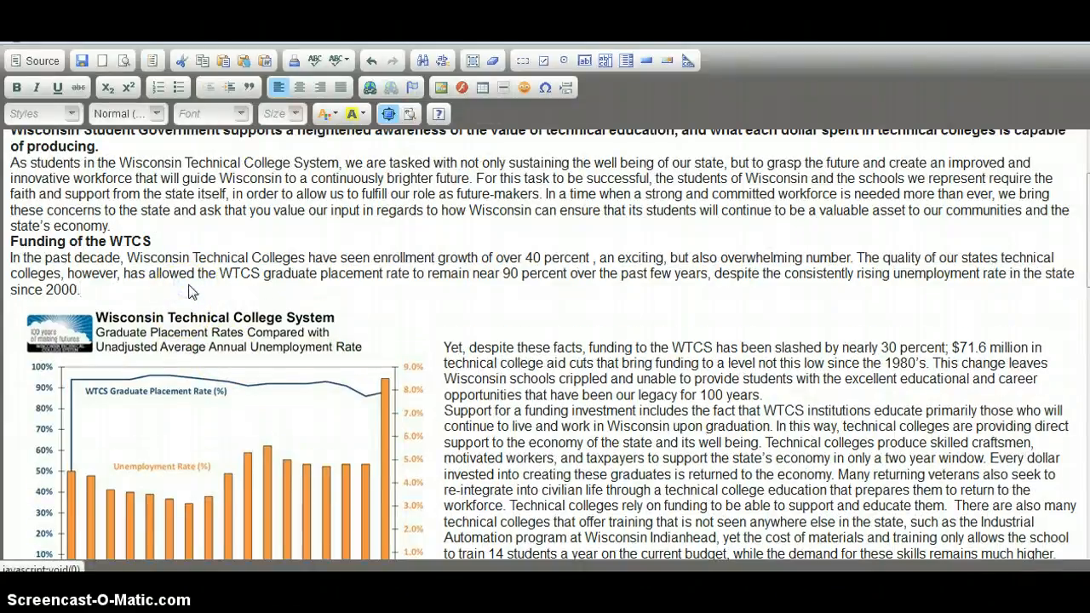
pyautogui.press('Return')
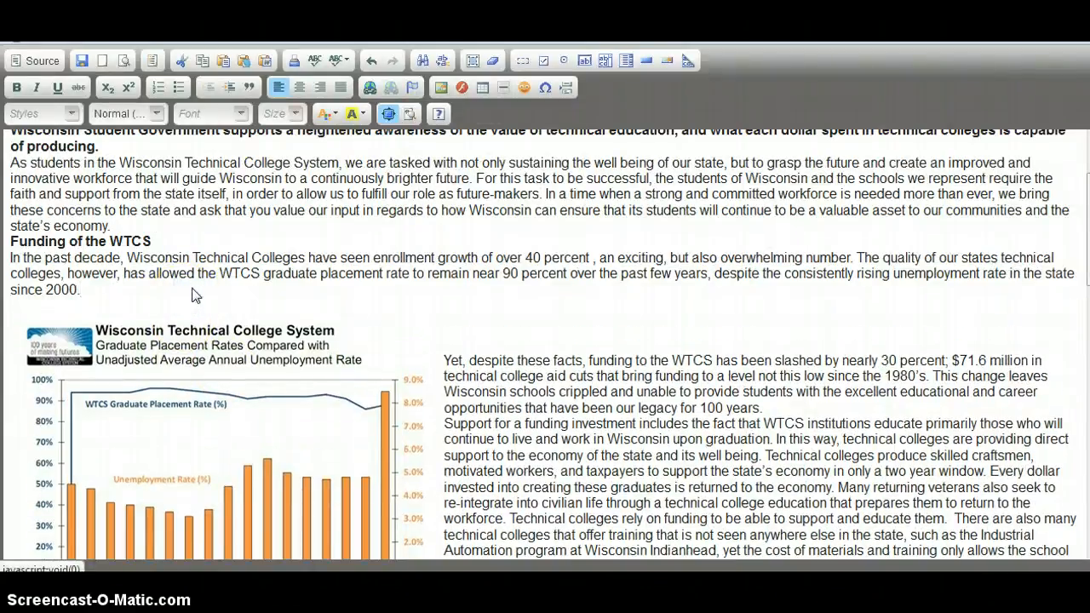
# Step: Add blank space between the paragraph ending "communities and economy of our state." and the Average Cost of Education chart
pyautogui.scroll(-6, 191, 295)
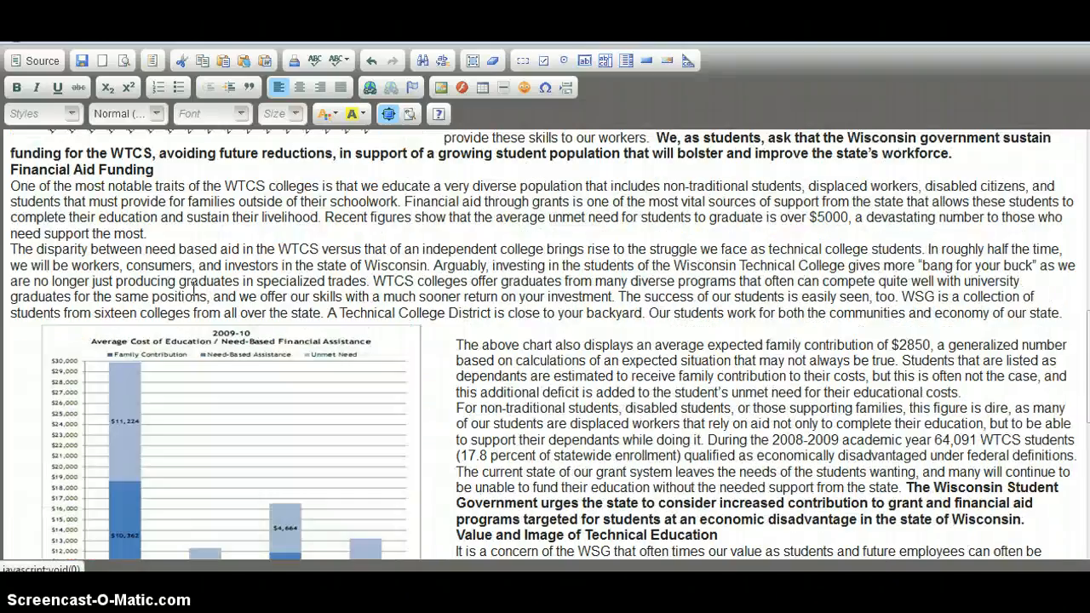
pyautogui.click(1067, 316)
pyautogui.press('Return')
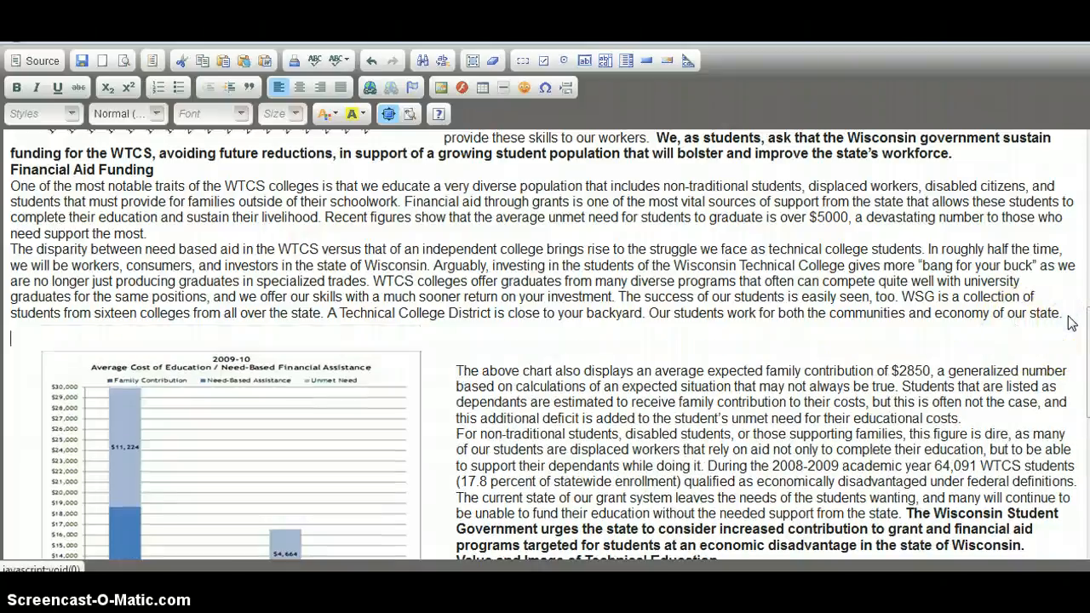
# Step: Add blank lines before the "Another specific example" paragraph and above and below the bold "The students of Wisconsin ask" statement
pyautogui.scroll(-8, 970, 329)
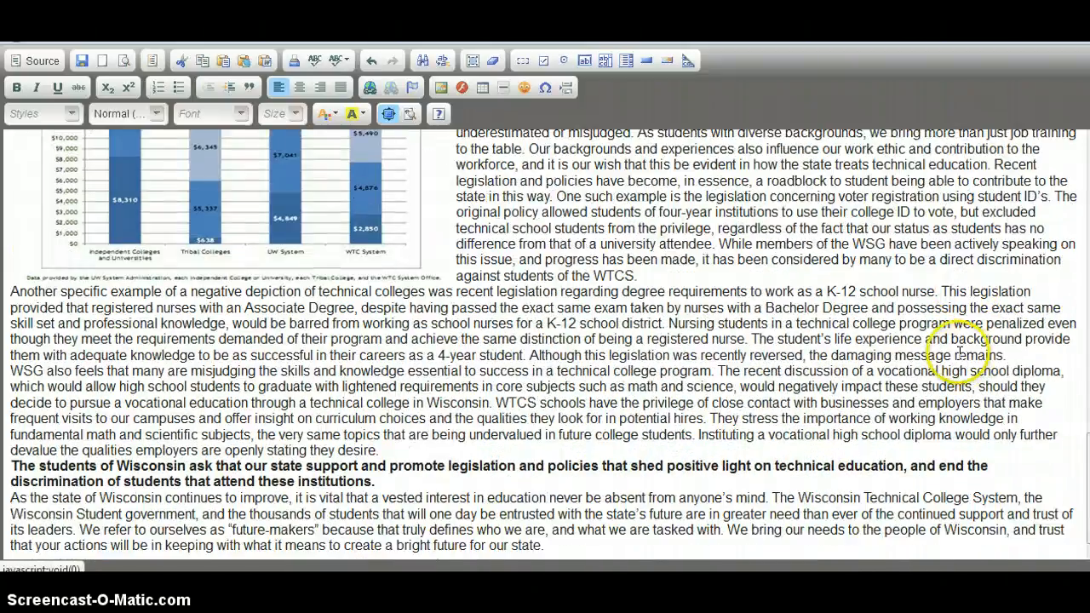
pyautogui.click(679, 284)
pyautogui.press('Return')
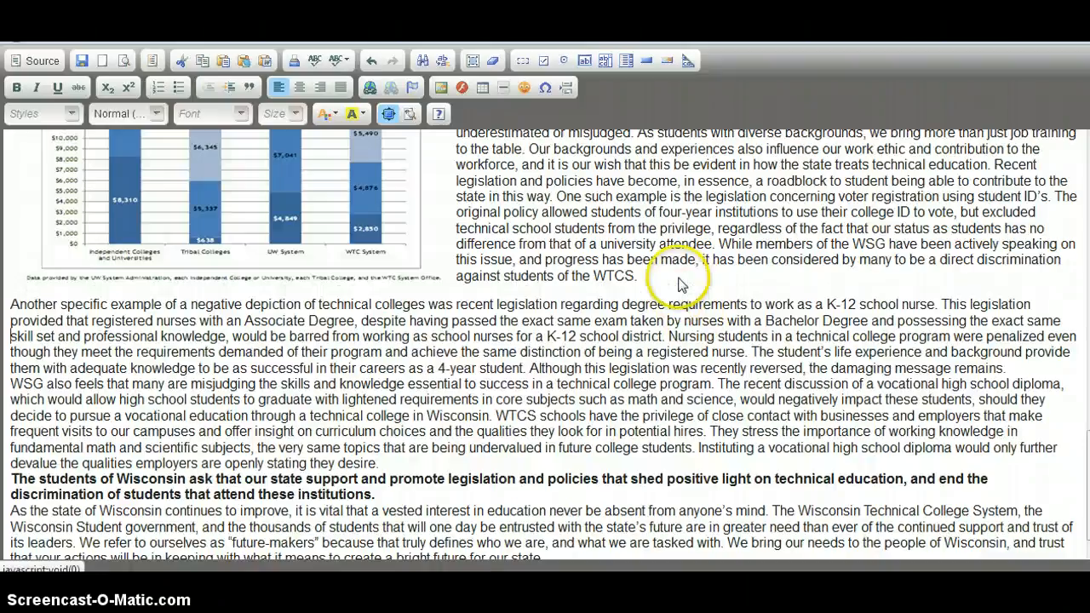
pyautogui.press('Return')
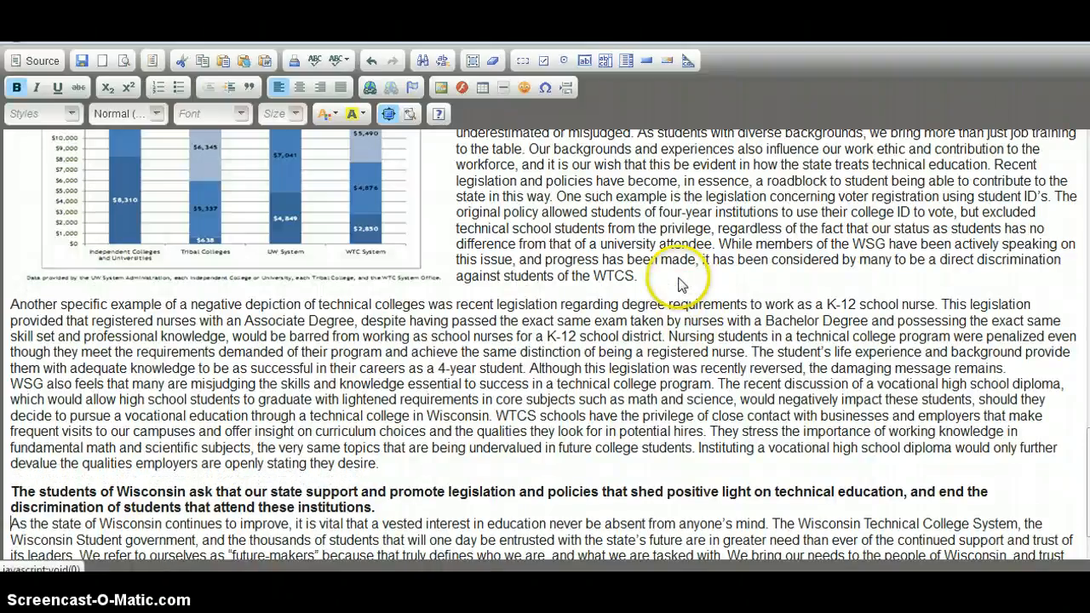
pyautogui.press('Return')
pyautogui.scroll(-1, 641, 344)
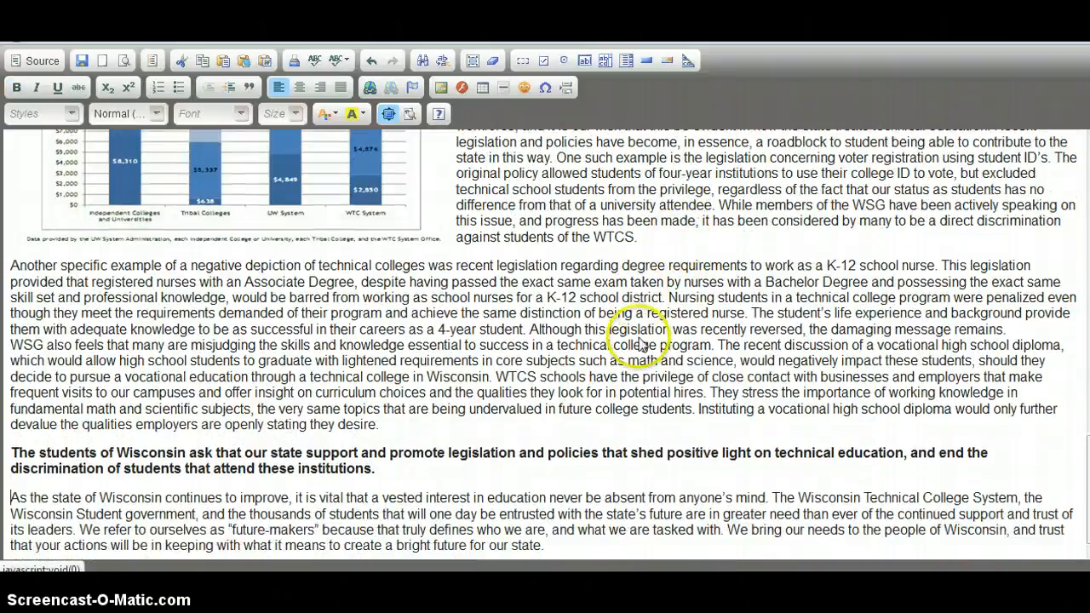
# Step: Add a blank line between the Financial Aid Funding heading and its first paragraph
pyautogui.scroll(10, 634, 346)
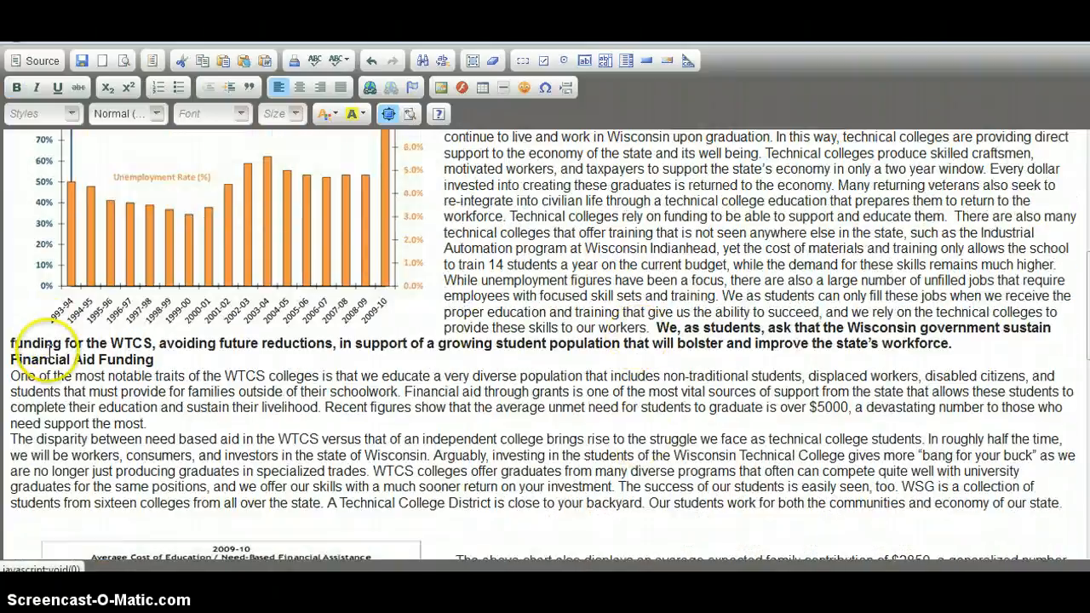
pyautogui.click(12, 380)
pyautogui.press('Return')
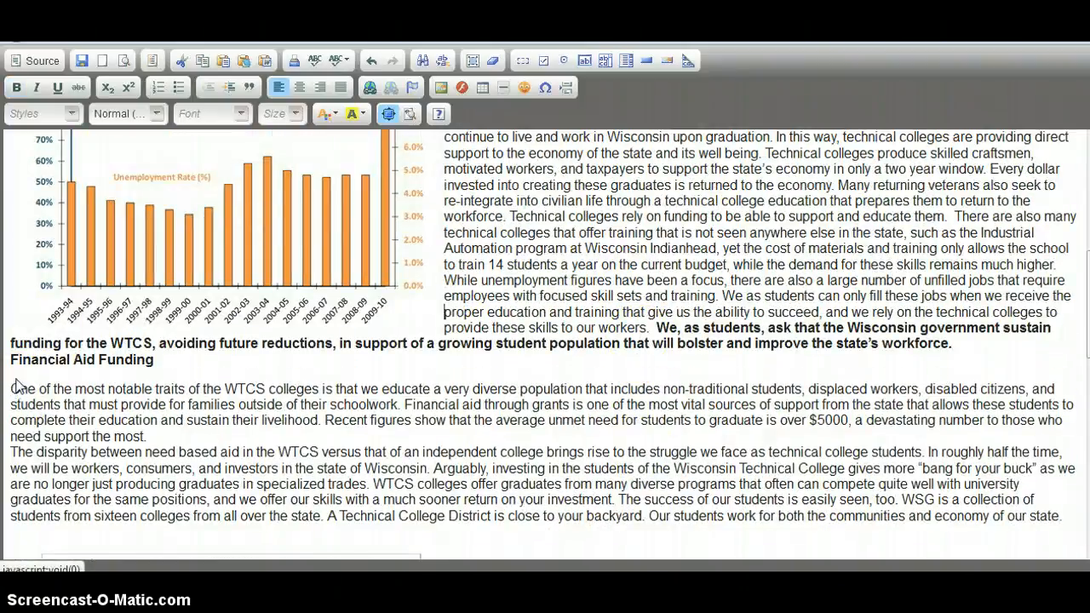
# Step: Add a blank line above the Funding of the WTCS heading
pyautogui.press('Up')
pyautogui.press('Up')
pyautogui.press('Up')
pyautogui.press('Up')
pyautogui.press('Up')
pyautogui.press('Up')
pyautogui.press('Up')
pyautogui.press('Up')
pyautogui.press('Up')
pyautogui.press('Up')
pyautogui.press('Up')
pyautogui.press('Up')
pyautogui.press('Up')
pyautogui.press('Up')
pyautogui.press('Up')
pyautogui.press('Up')
pyautogui.press('Up')
pyautogui.press('Up')
pyautogui.press('Up')
pyautogui.press('Up')
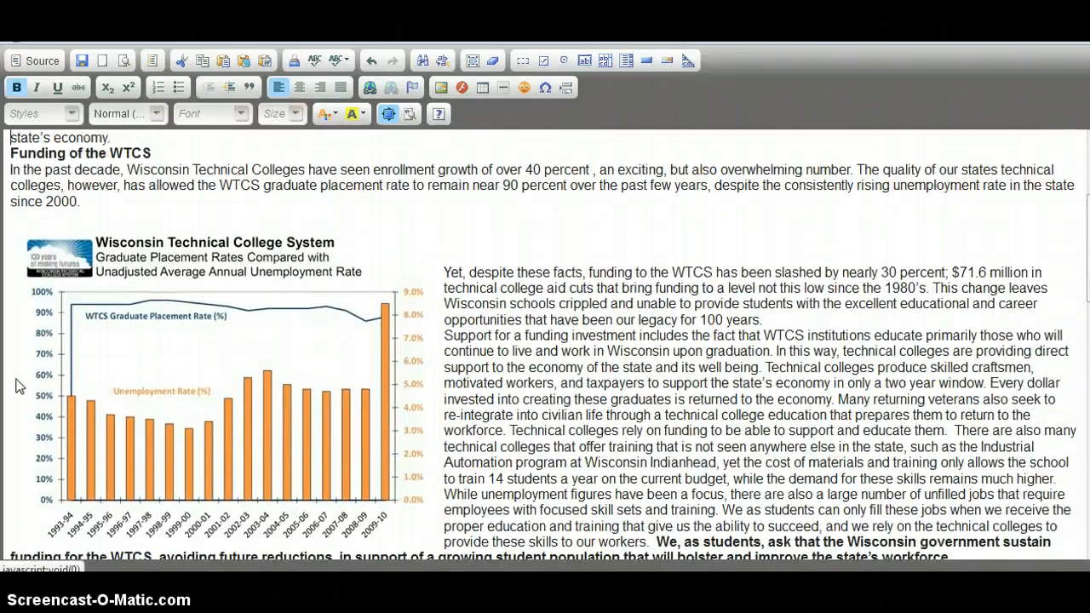
pyautogui.press('Up')
pyautogui.press('Up')
pyautogui.press('Up')
pyautogui.press('Up')
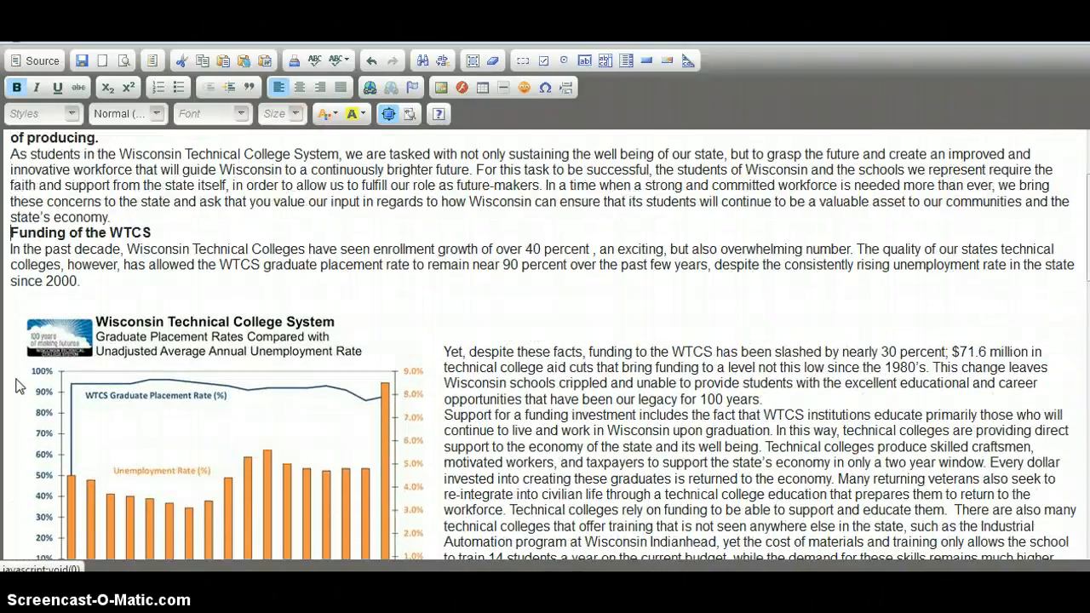
pyautogui.press('Return')
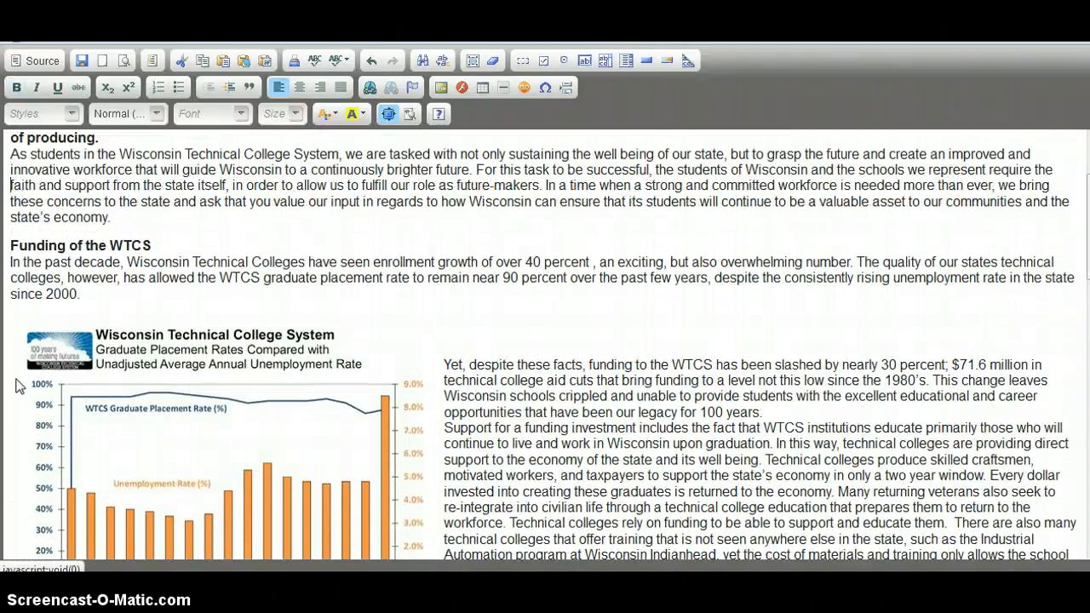
# Step: Separate the three bold opening statements with blank lines and add another before the "As students in the Wisconsin Technical College System" paragraph
pyautogui.press('Up')
pyautogui.press('Up')
pyautogui.press('Up')
pyautogui.press('Up')
pyautogui.press('Up')
pyautogui.press('Up')
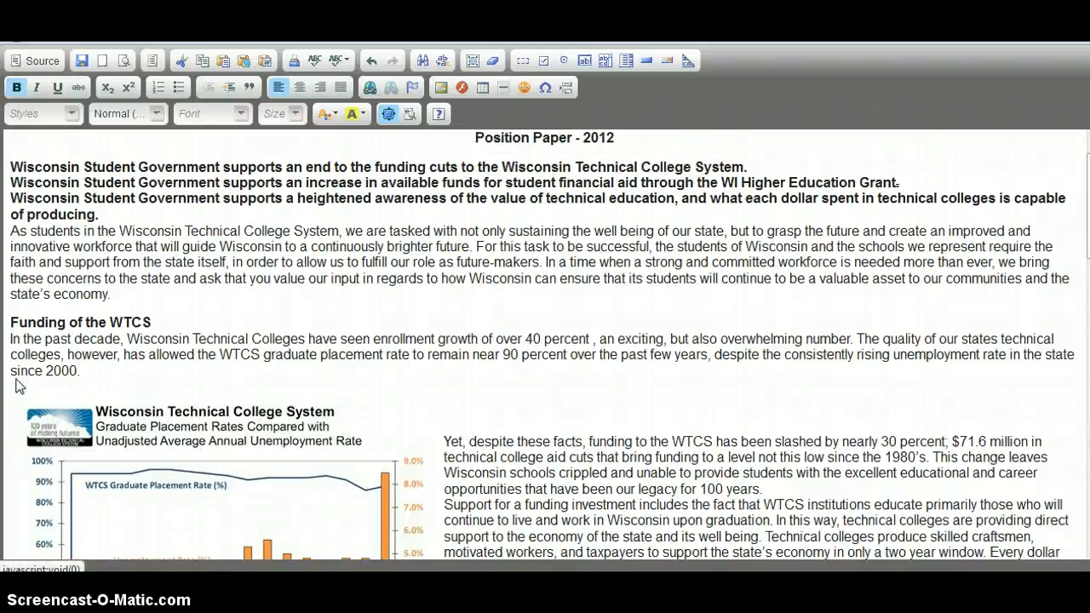
pyautogui.press('Return')
pyautogui.press('Return')
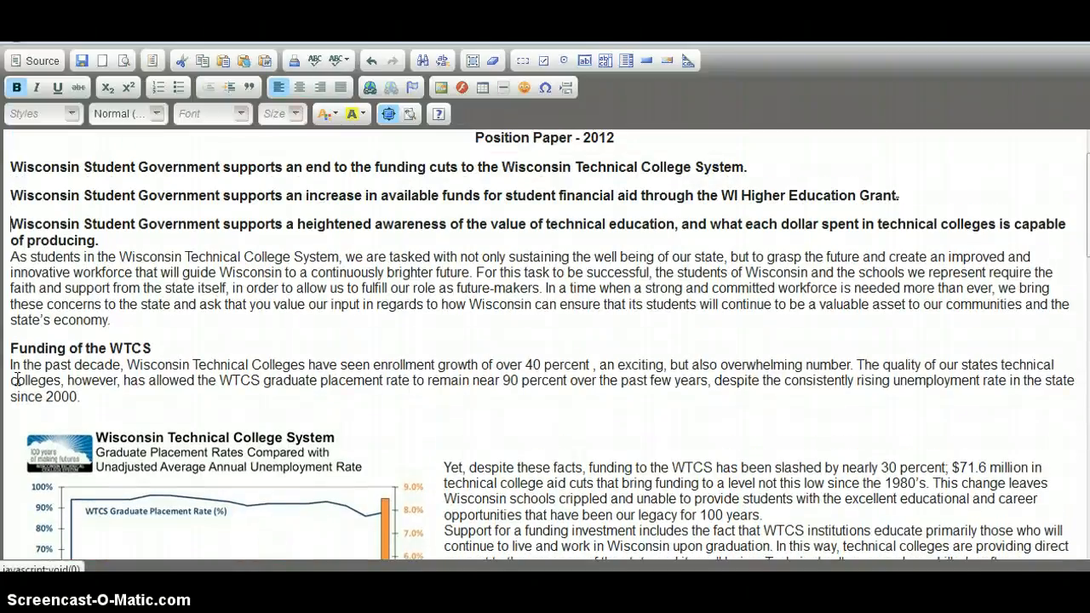
pyautogui.press('Return')
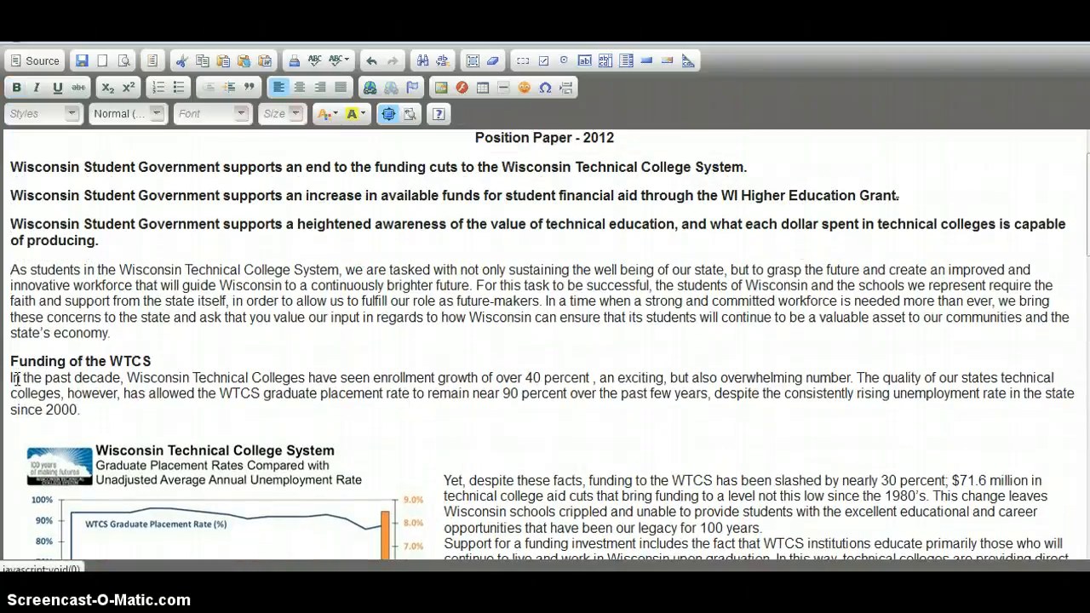
# Step: Delete the "Wisconsin Student Government" heading text above "Position Paper - 2012"
pyautogui.scroll(1, 287, 411)
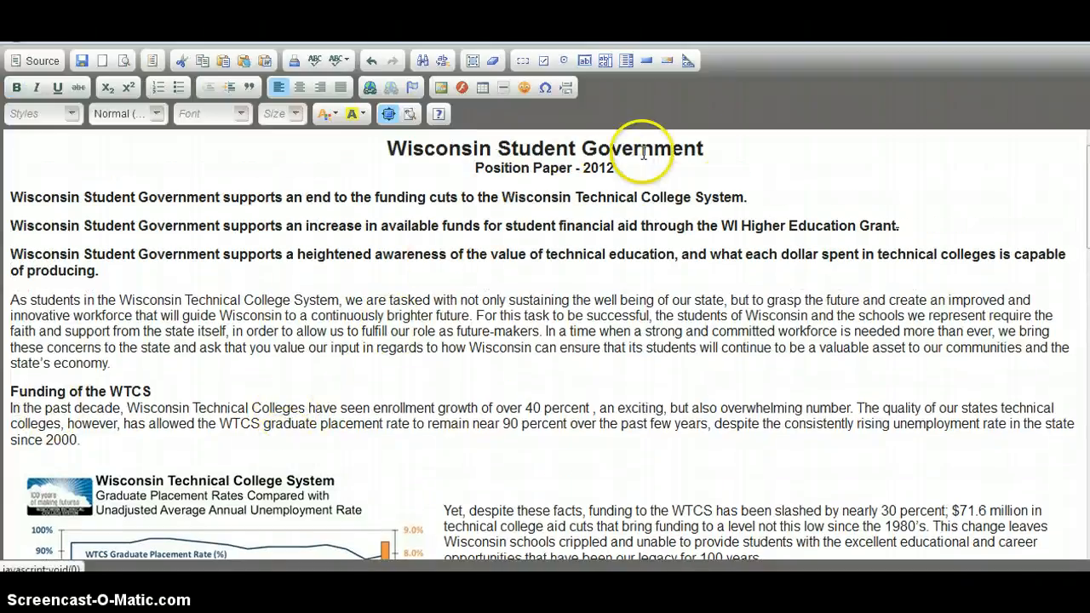
pyautogui.click(721, 153)
pyautogui.press('BackSpace')
pyautogui.press('BackSpace')
pyautogui.press('BackSpace')
pyautogui.press('BackSpace')
pyautogui.press('BackSpace')
pyautogui.press('BackSpace')
pyautogui.press('BackSpace')
pyautogui.press('BackSpace')
pyautogui.press('BackSpace')
pyautogui.press('BackSpace')
pyautogui.press('BackSpace')
pyautogui.press('BackSpace')
pyautogui.press('BackSpace')
pyautogui.press('BackSpace')
pyautogui.press('BackSpace')
pyautogui.press('BackSpace')
pyautogui.press('BackSpace')
pyautogui.press('BackSpace')
pyautogui.press('BackSpace')
pyautogui.press('BackSpace')
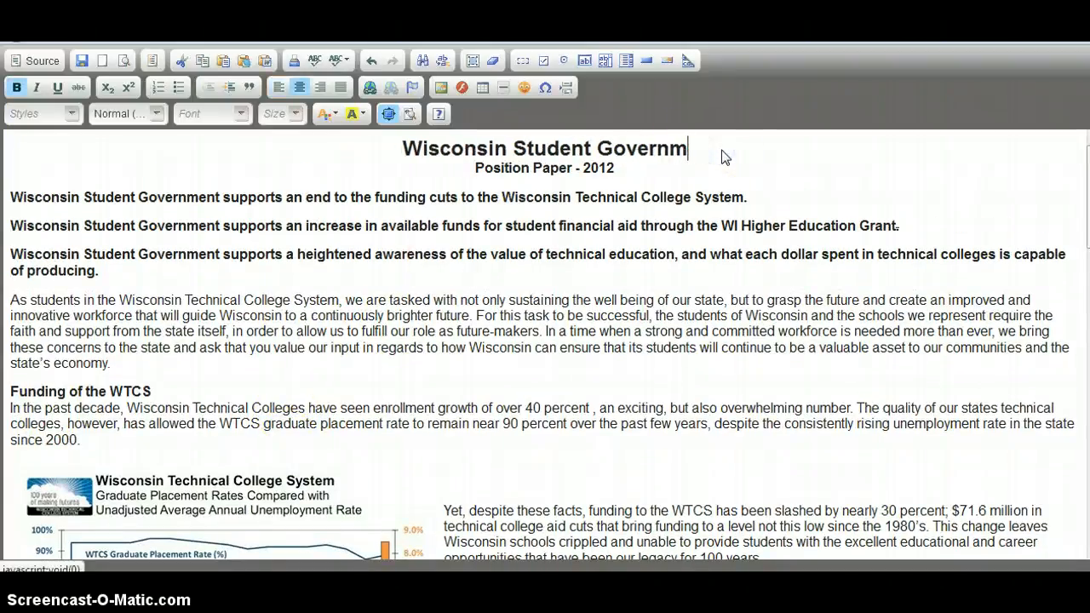
pyautogui.press('BackSpace')
pyautogui.press('BackSpace')
pyautogui.press('BackSpace')
pyautogui.press('BackSpace')
pyautogui.press('BackSpace')
pyautogui.press('BackSpace')
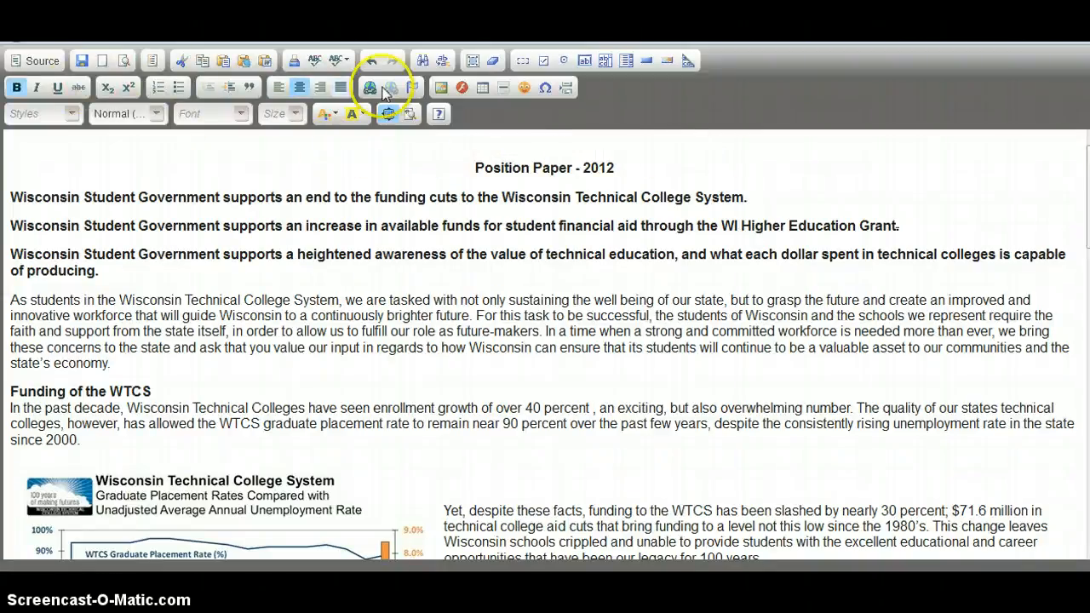
# Step: Insert wsg letterhead.png from the server's Logos folder in place of the deleted heading
pyautogui.click(441, 87)
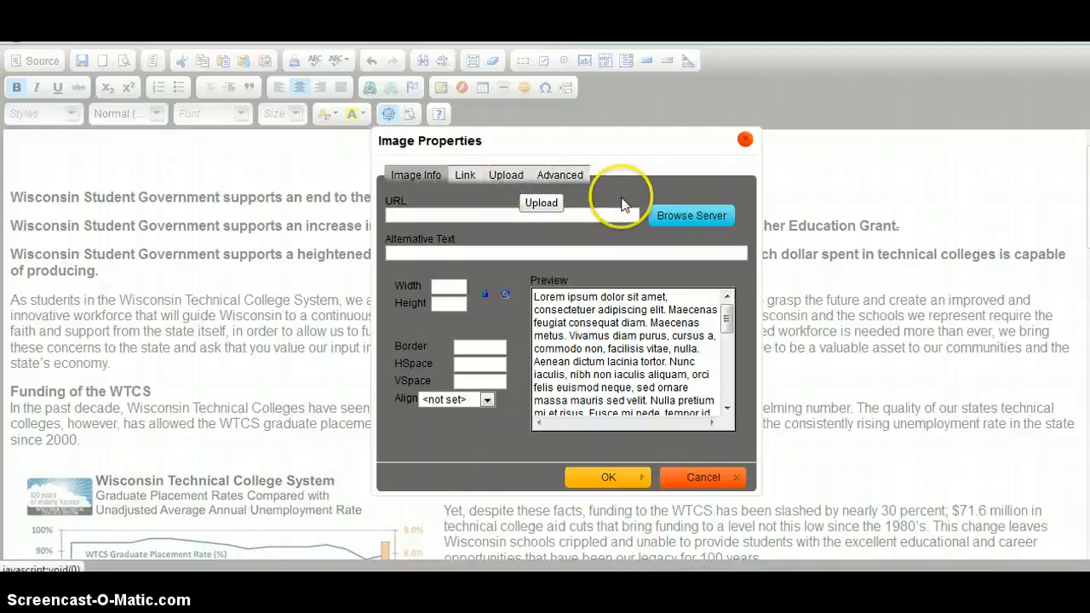
pyautogui.click(665, 215)
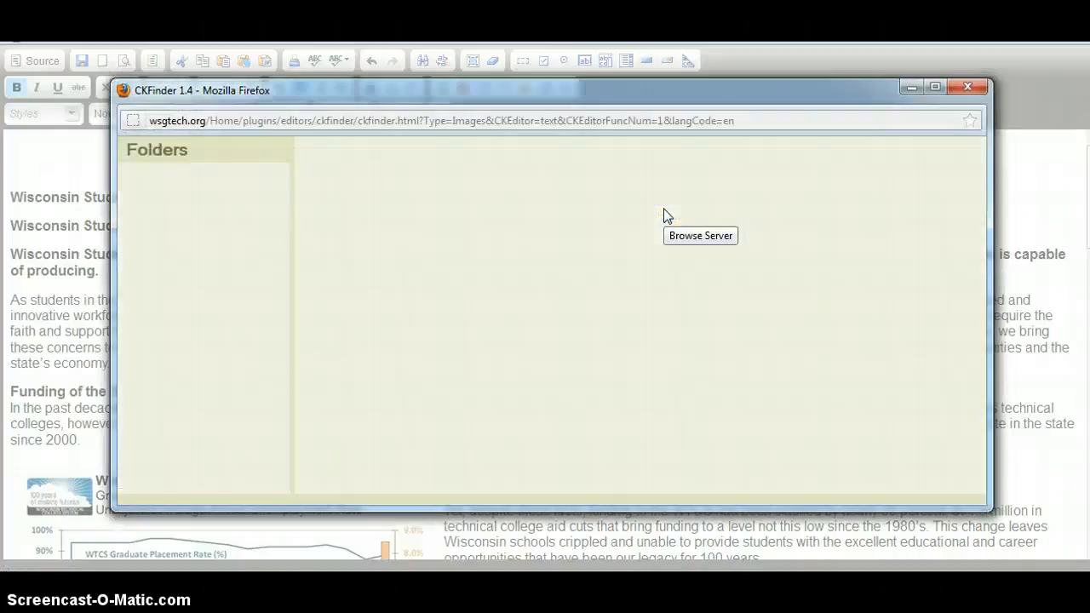
pyautogui.click(178, 224)
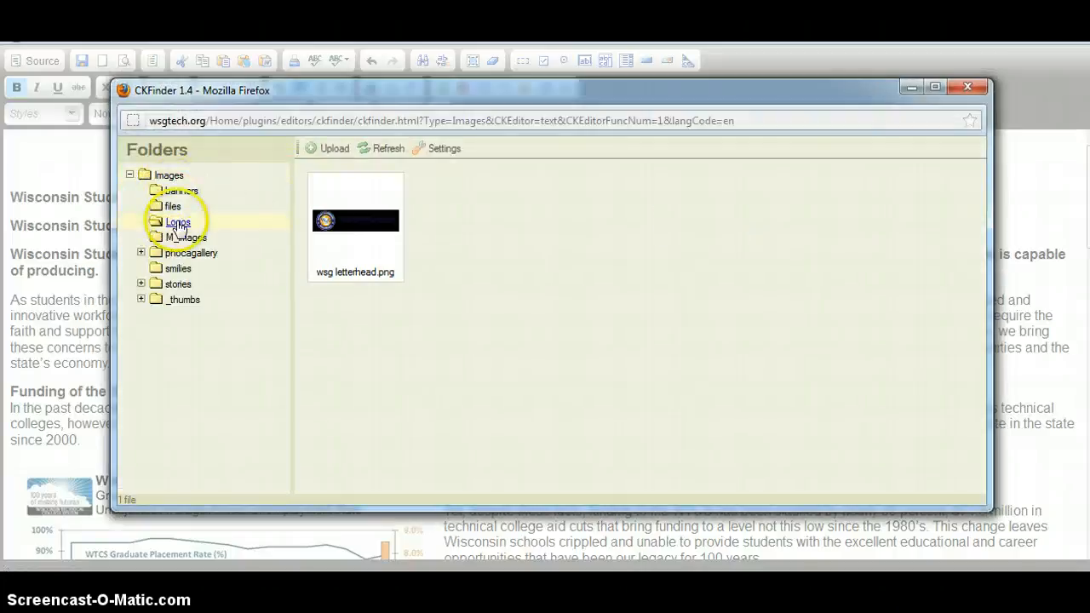
pyautogui.doubleClick(358, 217)
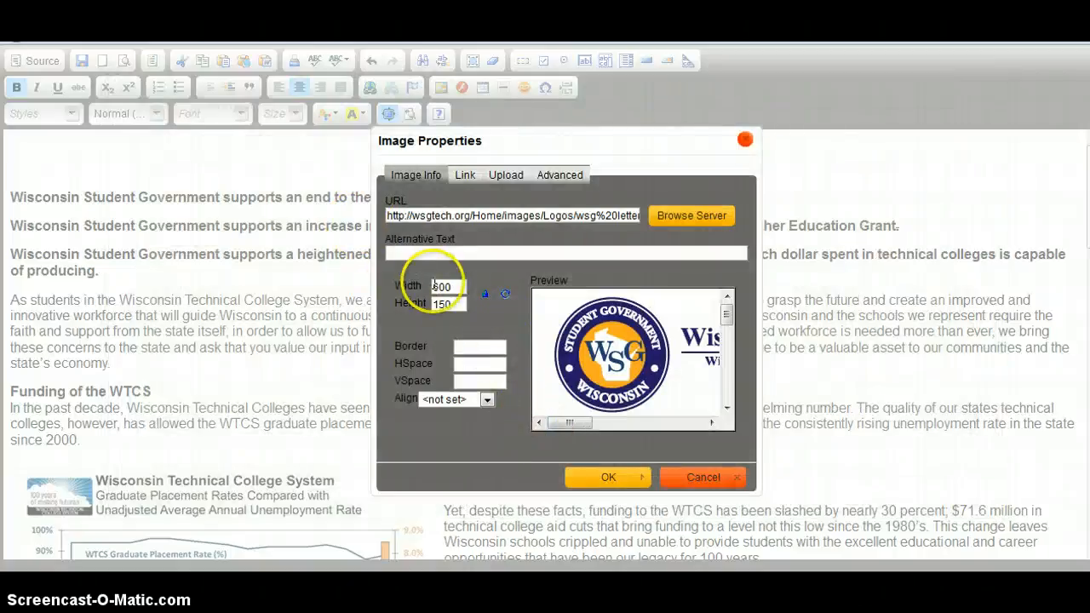
pyautogui.click(597, 481)
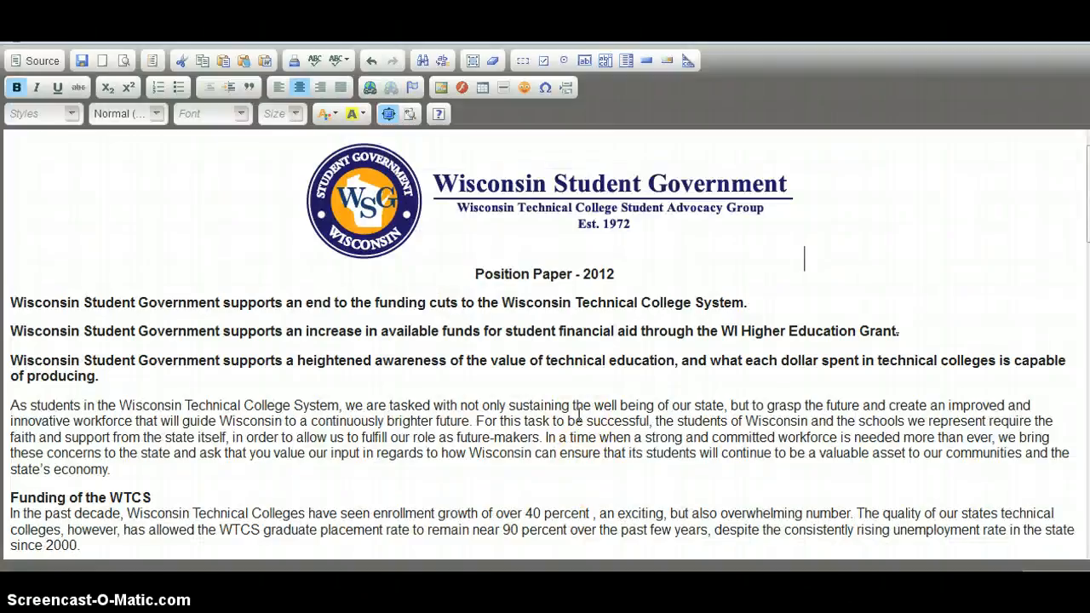
# Step: Center the three bold Wisconsin Student Government statements below "Position Paper - 2012"
pyautogui.moveTo(157, 375); pyautogui.dragTo(10, 303)
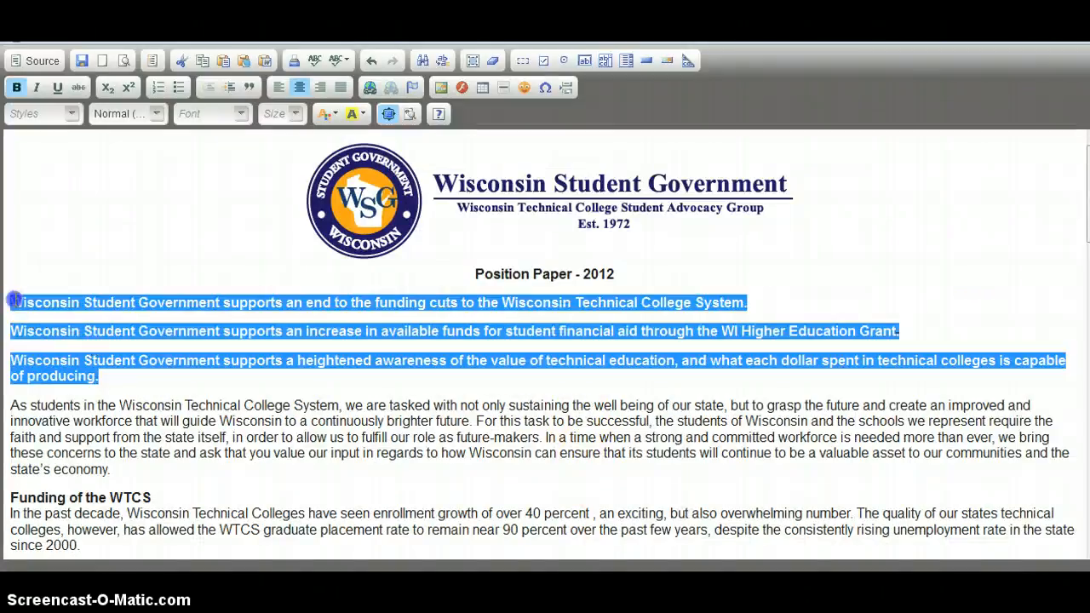
pyautogui.click(297, 88)
pyautogui.click(597, 374)
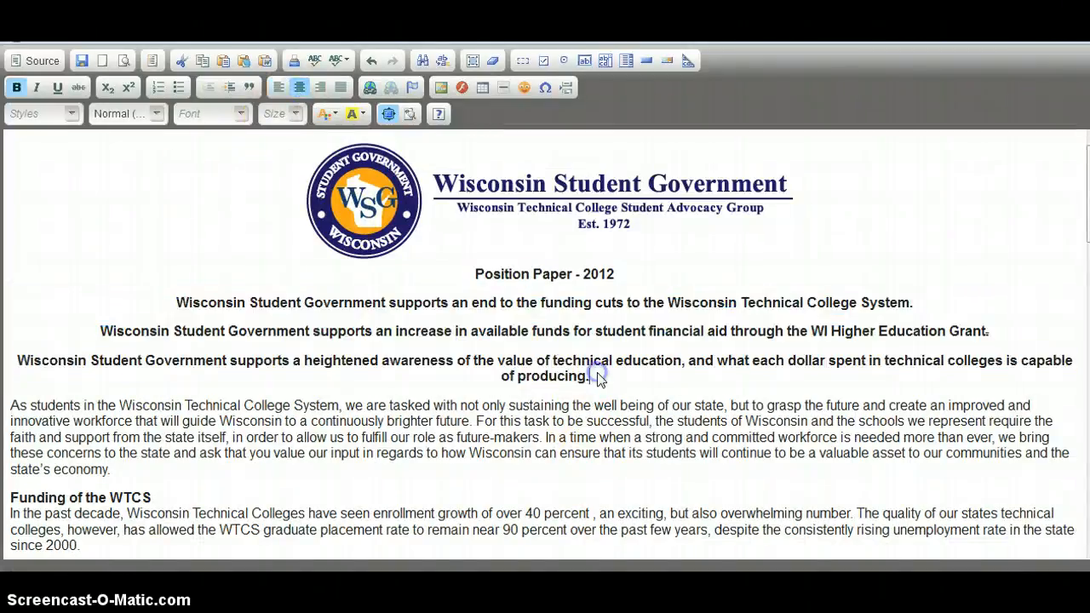
pyautogui.scroll(-3, 598, 374)
pyautogui.scroll(3, 598, 374)
# Step: Return the editor to its normal size and title the article "2012 Position Paper"
pyautogui.click(389, 117)
pyautogui.click(316, 228)
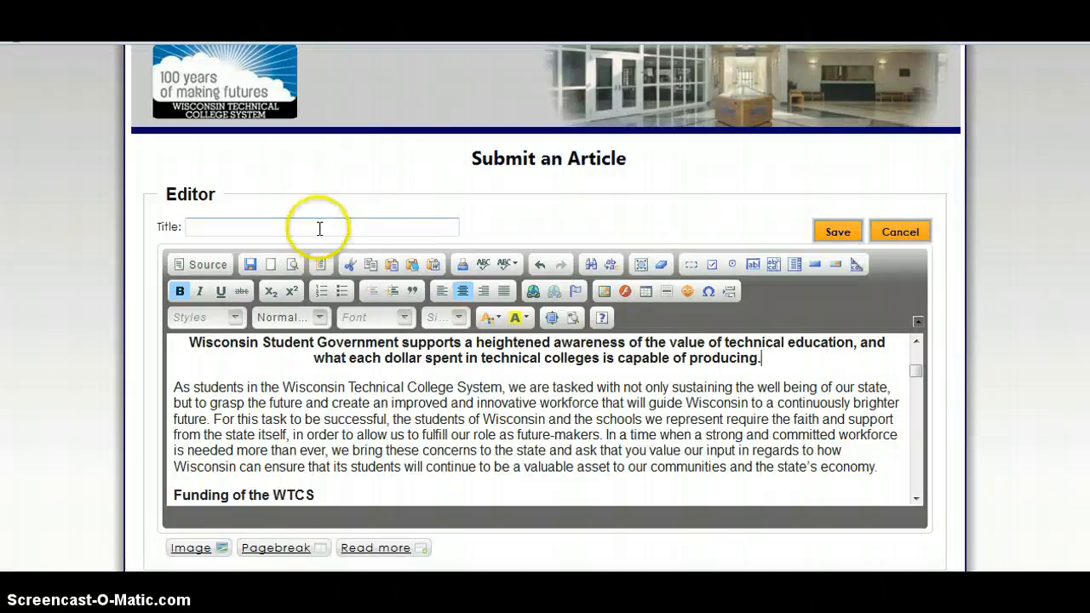
pyautogui.write('Posti')
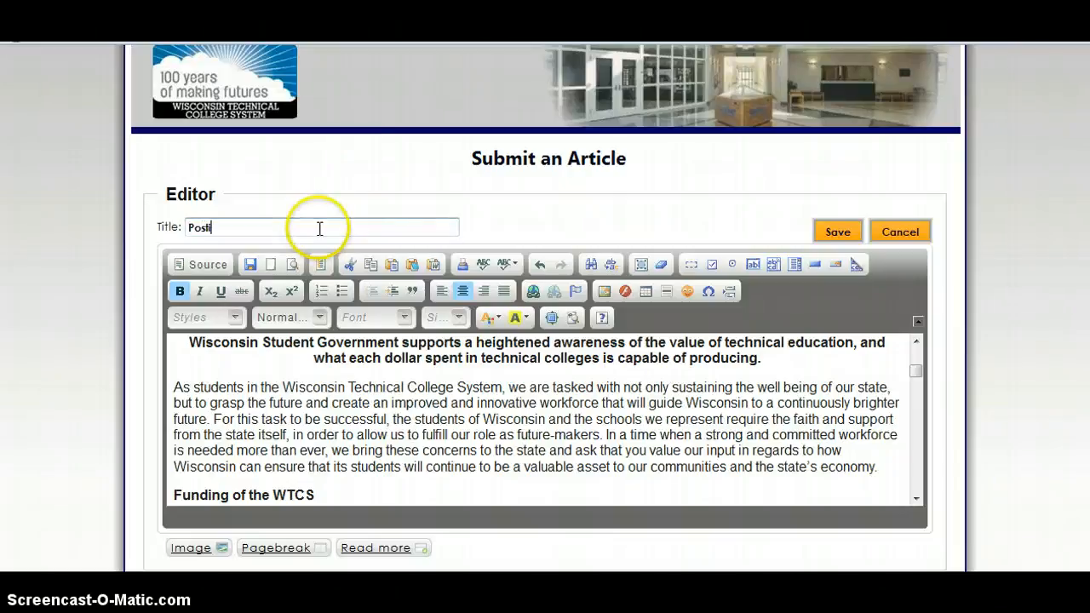
pyautogui.press('BackSpace')
pyautogui.press('BackSpace')
pyautogui.press('BackSpace')
pyautogui.write('20')
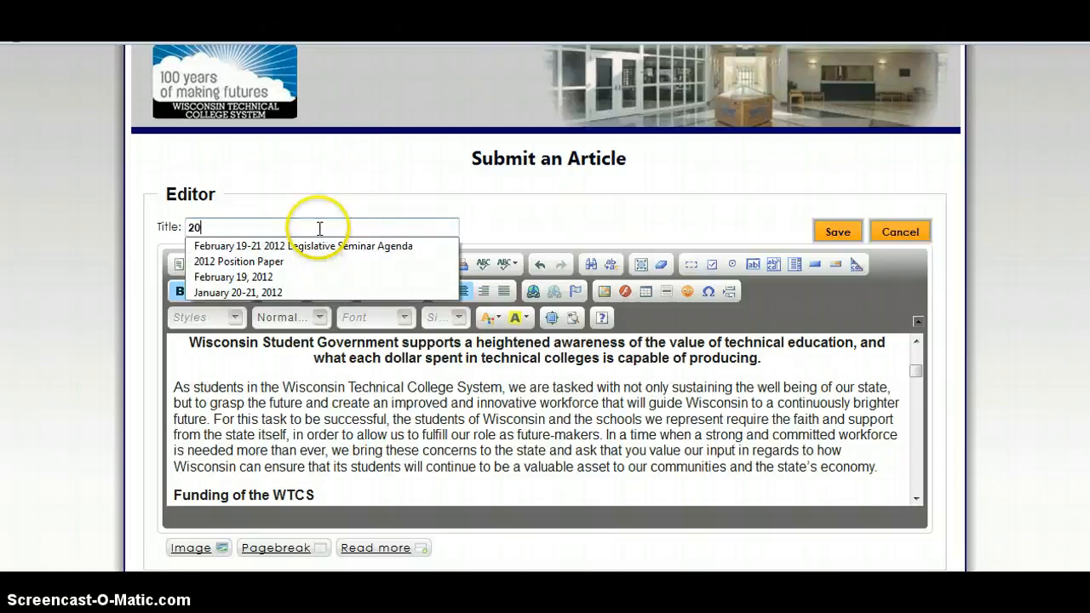
pyautogui.write('12 P')
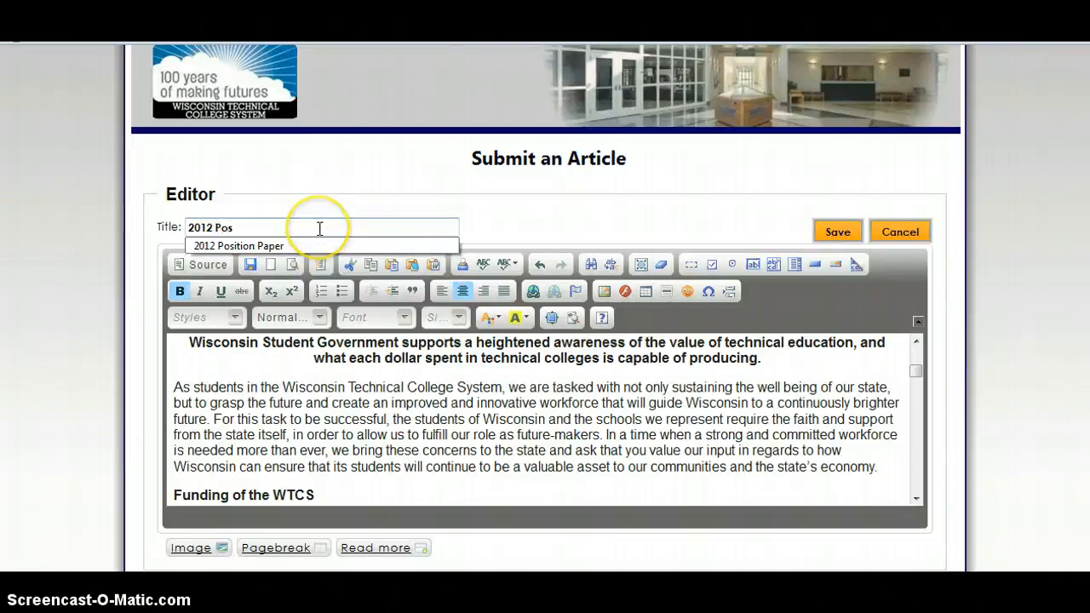
pyautogui.write('os')
pyautogui.press('Down')
pyautogui.press('Tab')
# Step: Assign the article to the WSG Position Papers section in the publishing settings
pyautogui.scroll(-5, 328, 236)
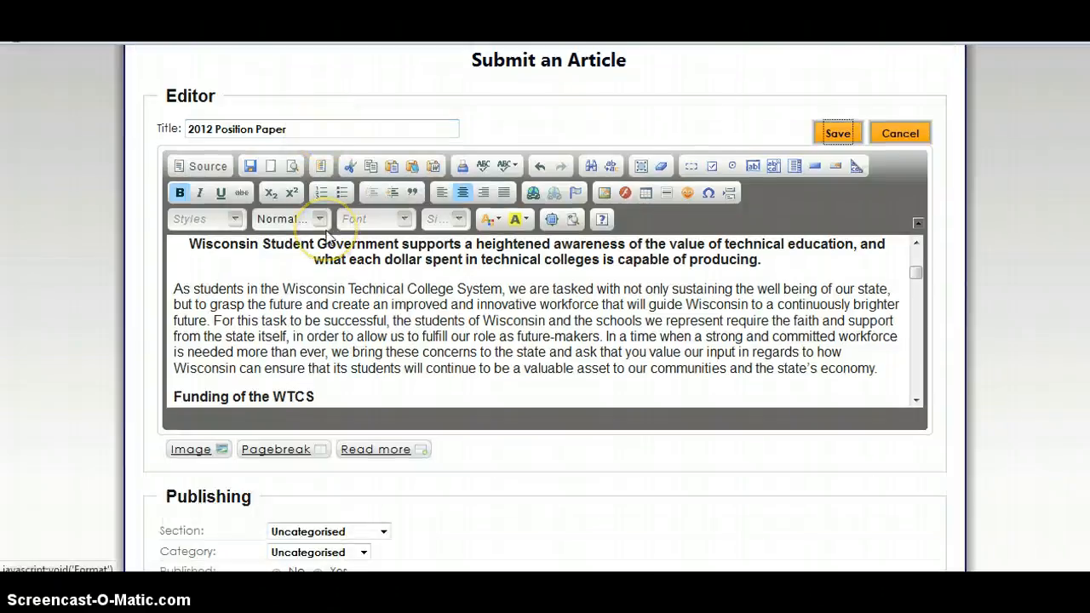
pyautogui.click(329, 236)
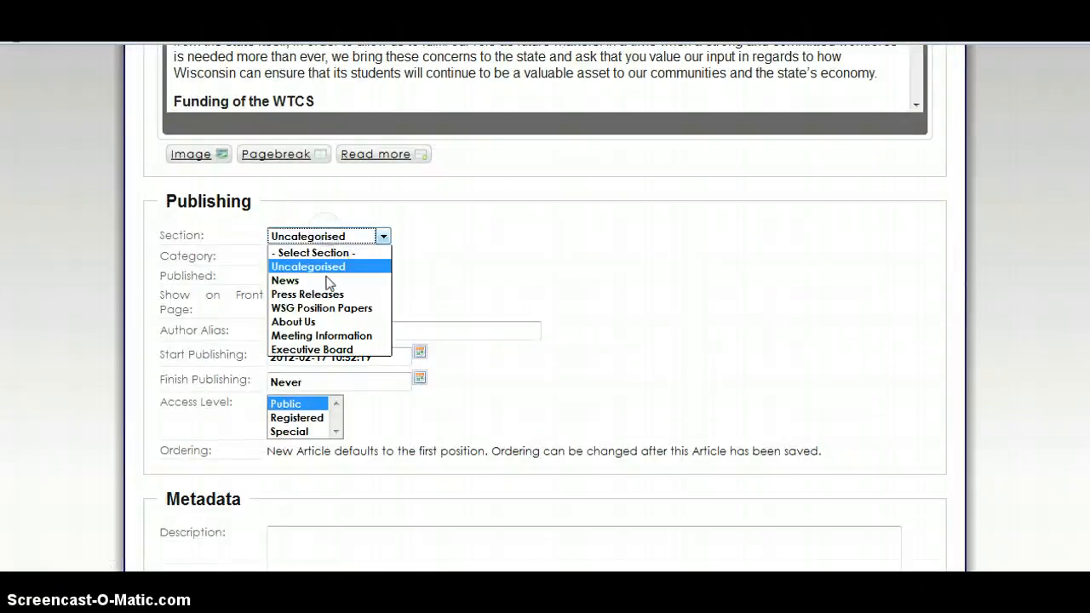
pyautogui.click(328, 306)
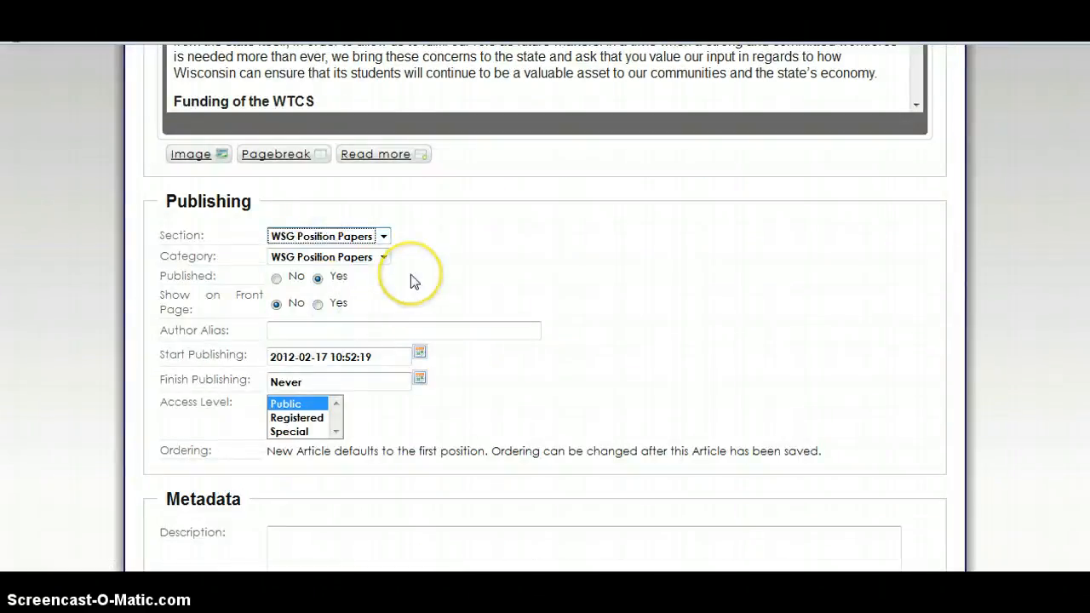
pyautogui.scroll(5, 477, 307)
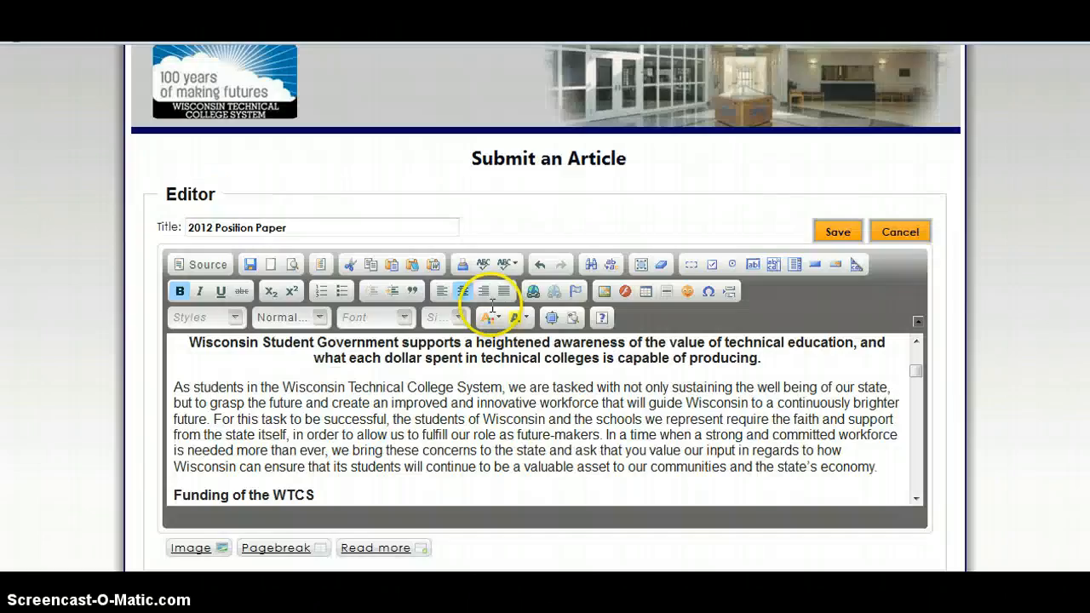
# Step: Save the 2012 Position Paper article and open the site's WSG Position Papers page
pyautogui.click(830, 238)
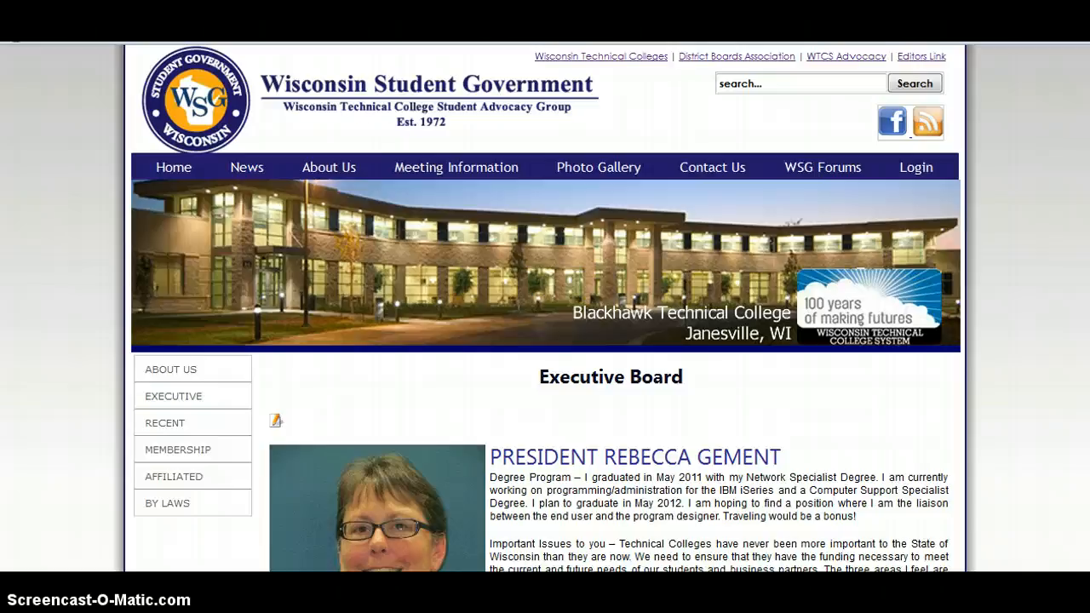
pyautogui.moveTo(358, 170)
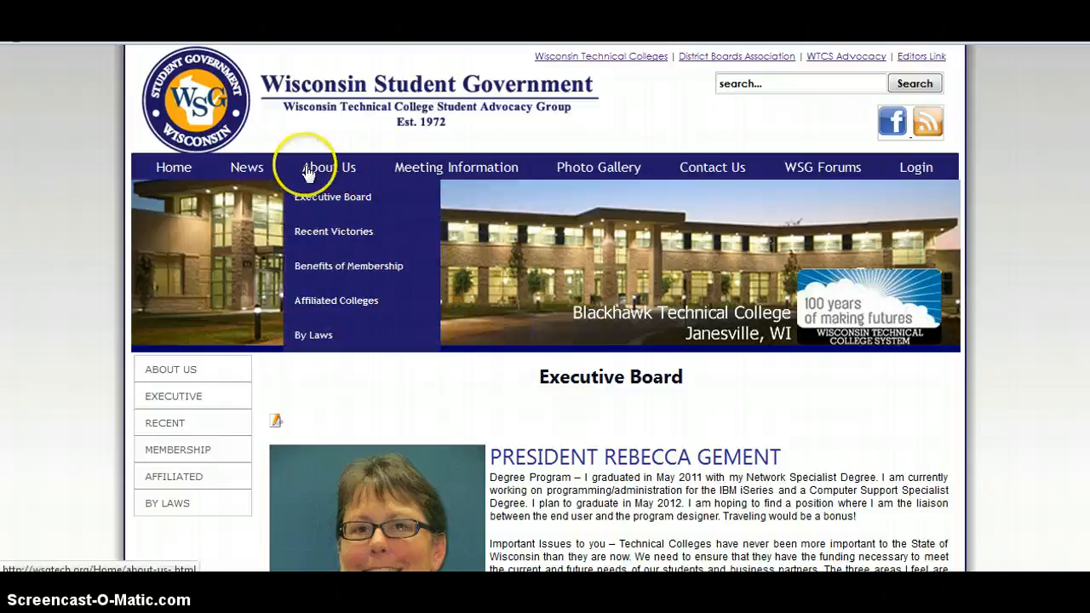
pyautogui.moveTo(258, 167)
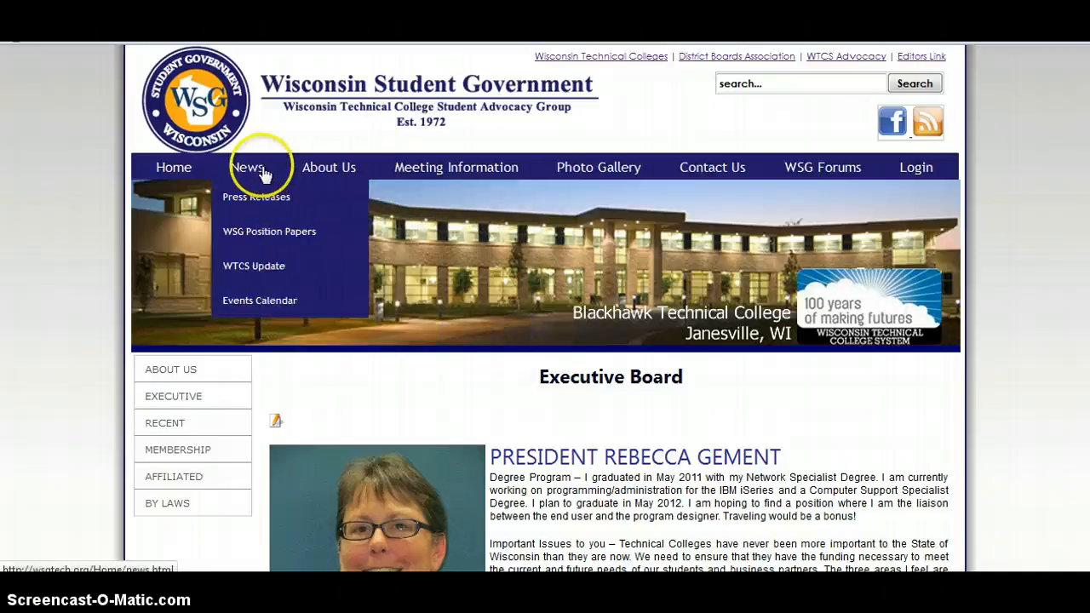
pyautogui.click(286, 231)
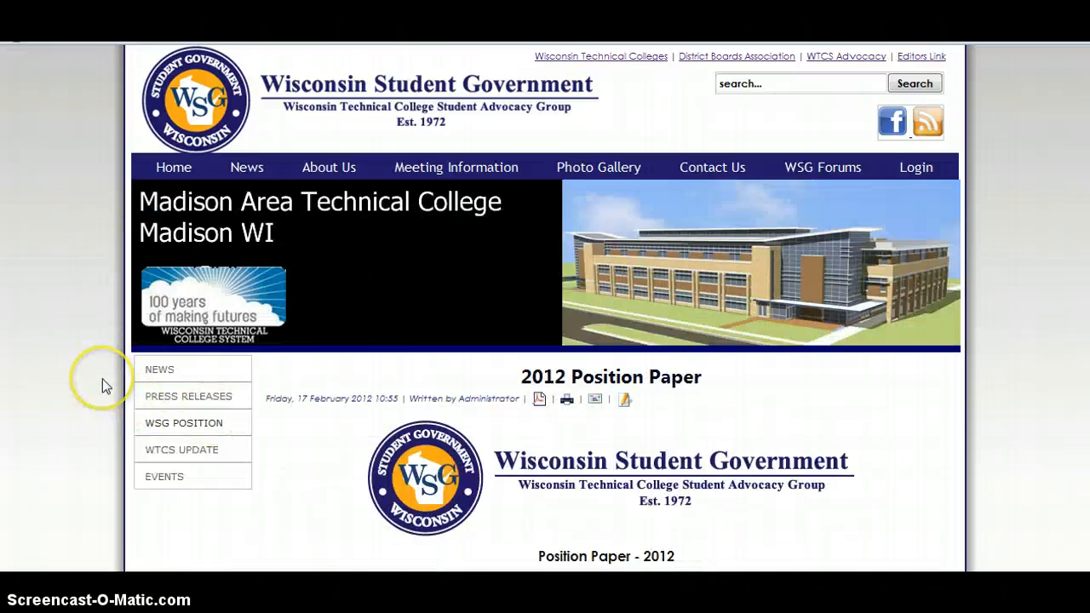
# Step: Review the published 2012 Position Paper, checking its letterhead, centered statements, wrapped charts and text spacing
pyautogui.scroll(-5, 102, 378)
pyautogui.scroll(-10, 102, 378)
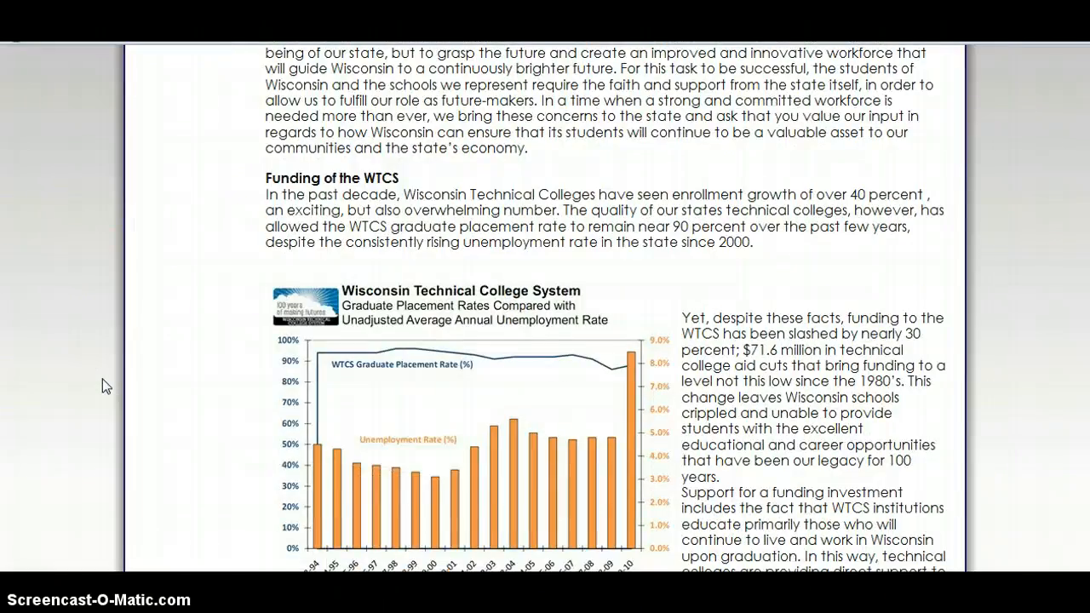
pyautogui.scroll(-9, 102, 386)
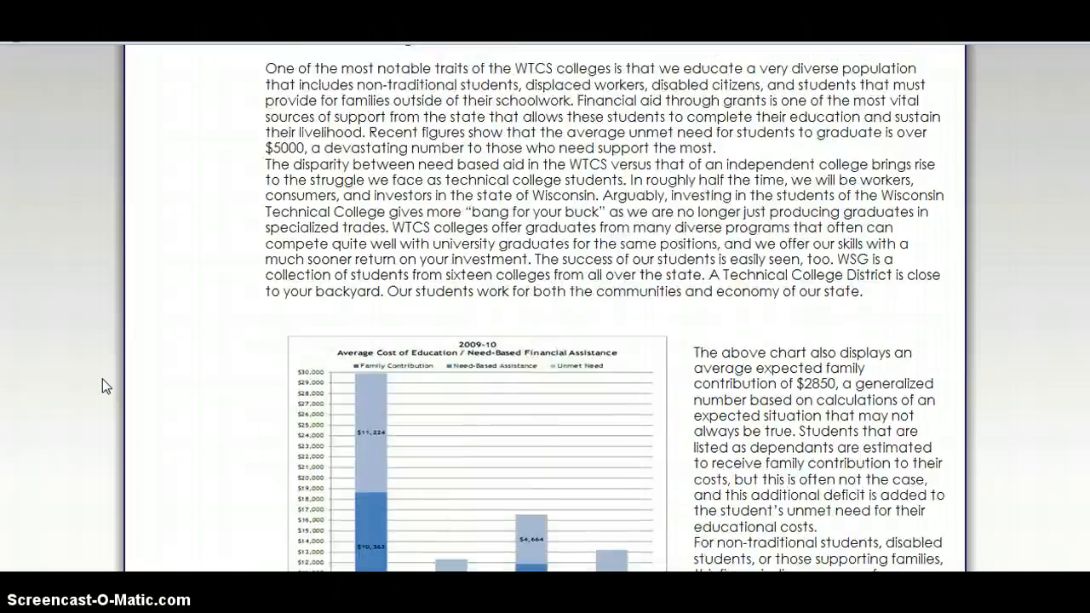
pyautogui.scroll(20, 102, 386)
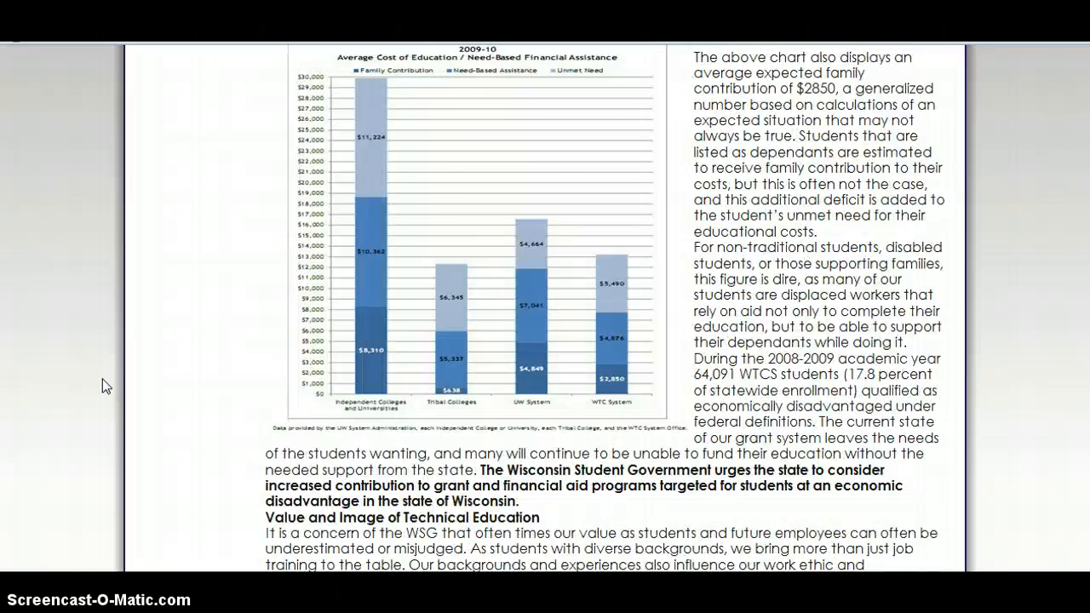
pyautogui.scroll(4, 102, 386)
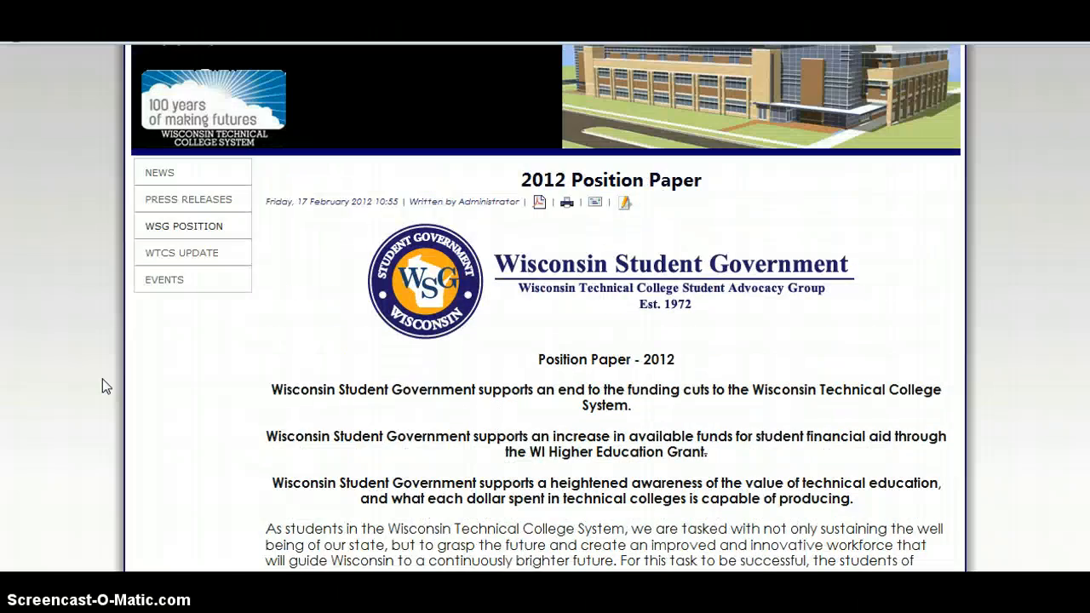